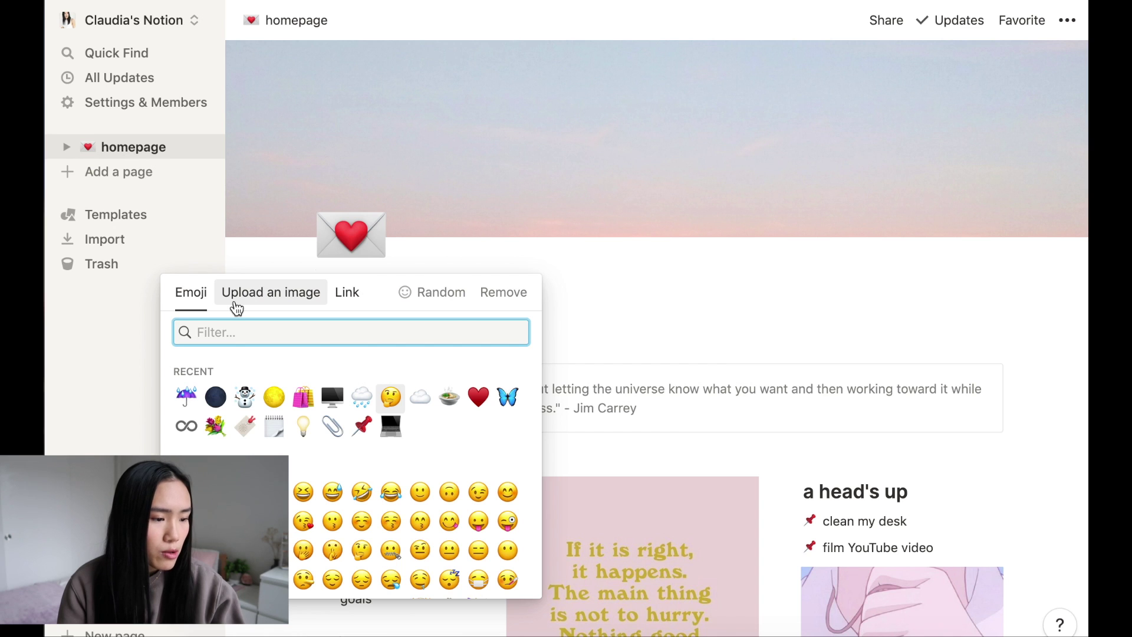
# - Look through the homepage icon options: image upload, image link and the emoji list, leaving the current icon in place
pyautogui.click(263, 300)
pyautogui.click(354, 301)
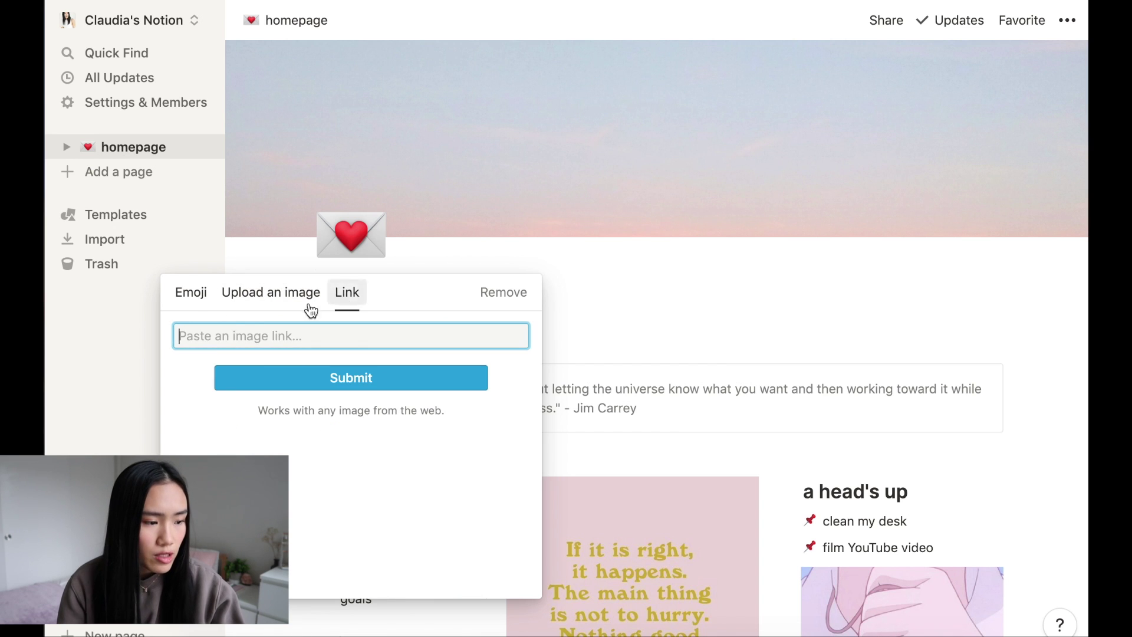
pyautogui.click(190, 294)
pyautogui.scroll(-1, 389, 441)
pyautogui.scroll(-5, 389, 441)
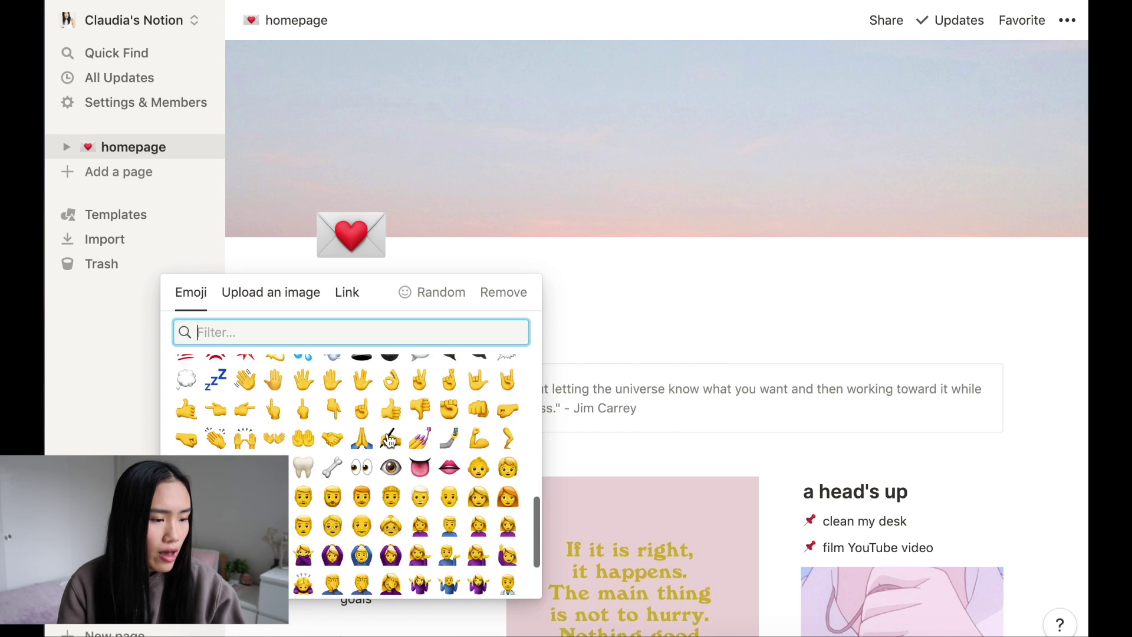
pyautogui.scroll(6, 389, 441)
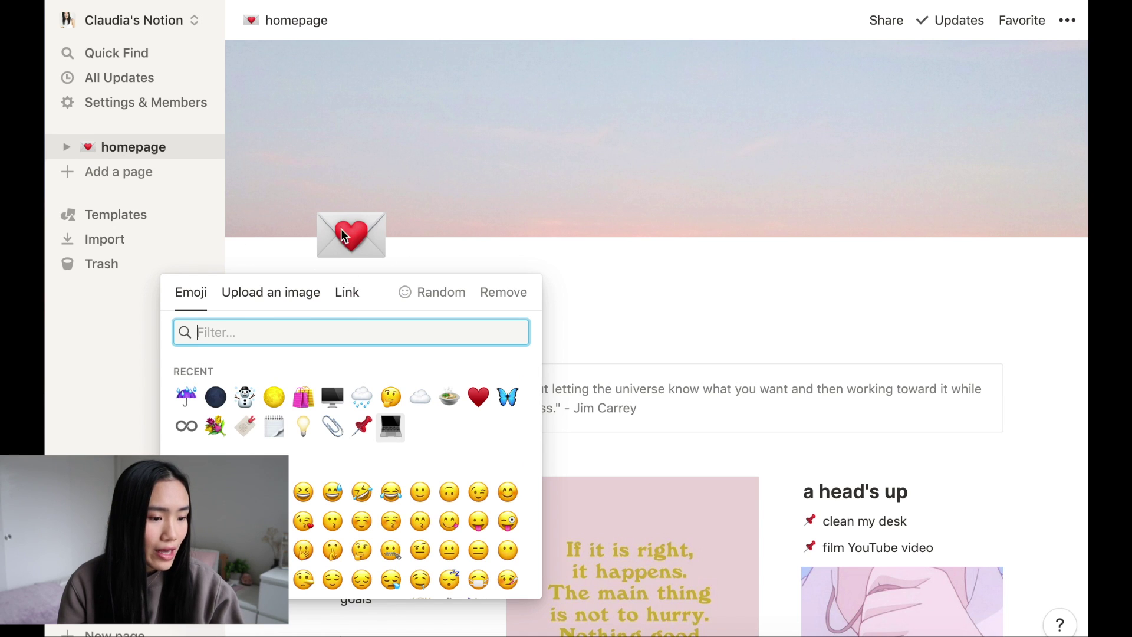
pyautogui.click(576, 297)
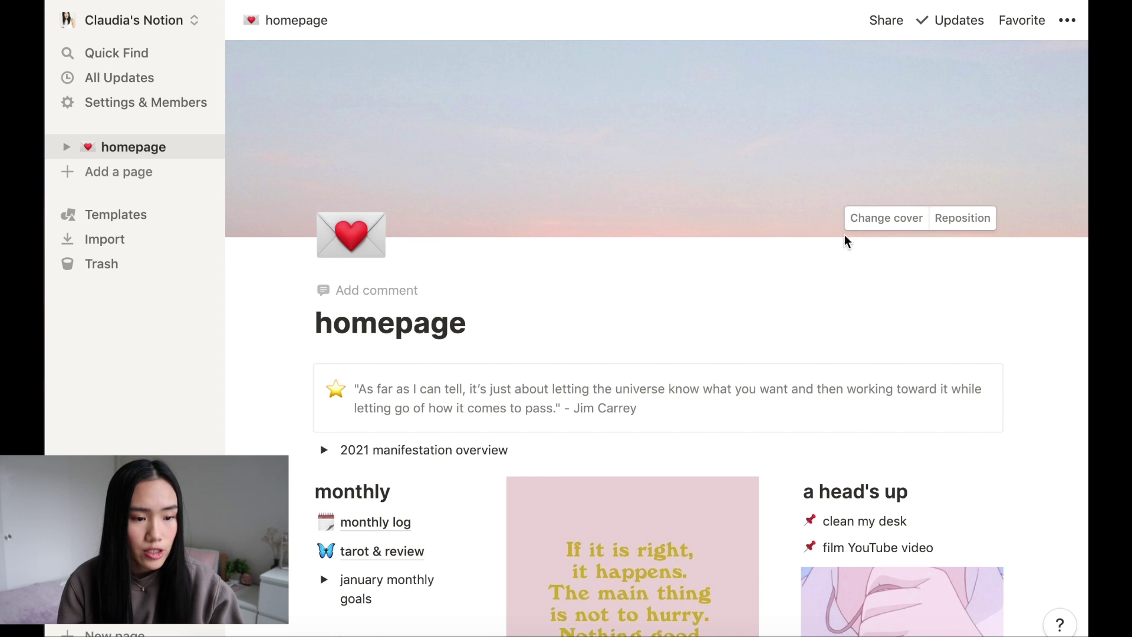
# - Look through the homepage cover options: the gallery, image upload, image link and Unsplash photos, without choosing a new cover
pyautogui.click(916, 223)
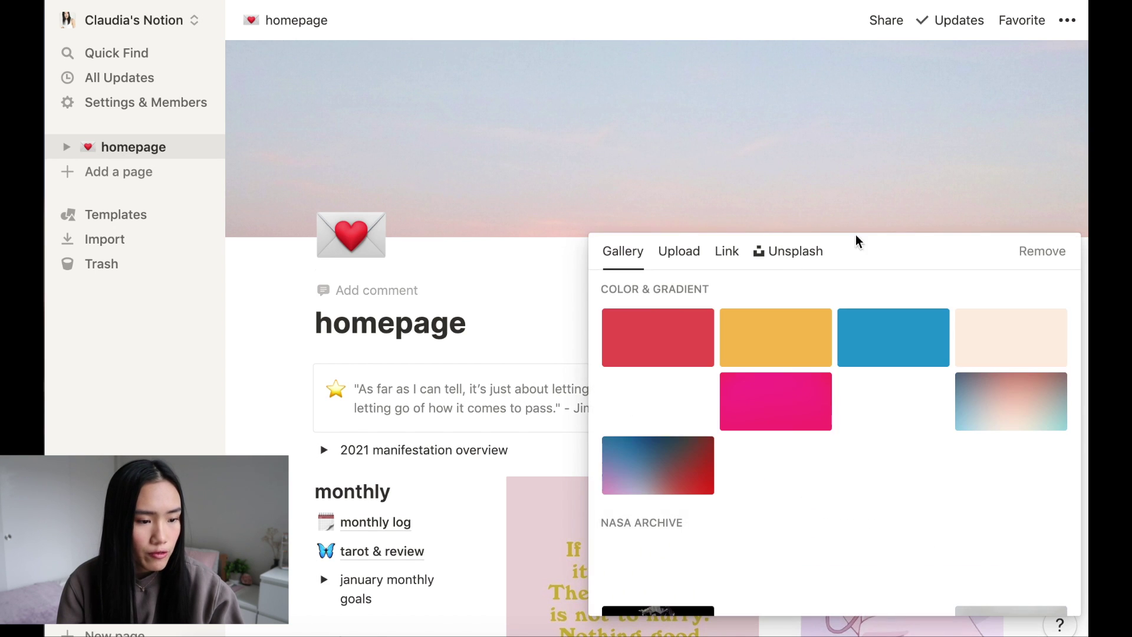
pyautogui.scroll(-15, 832, 384)
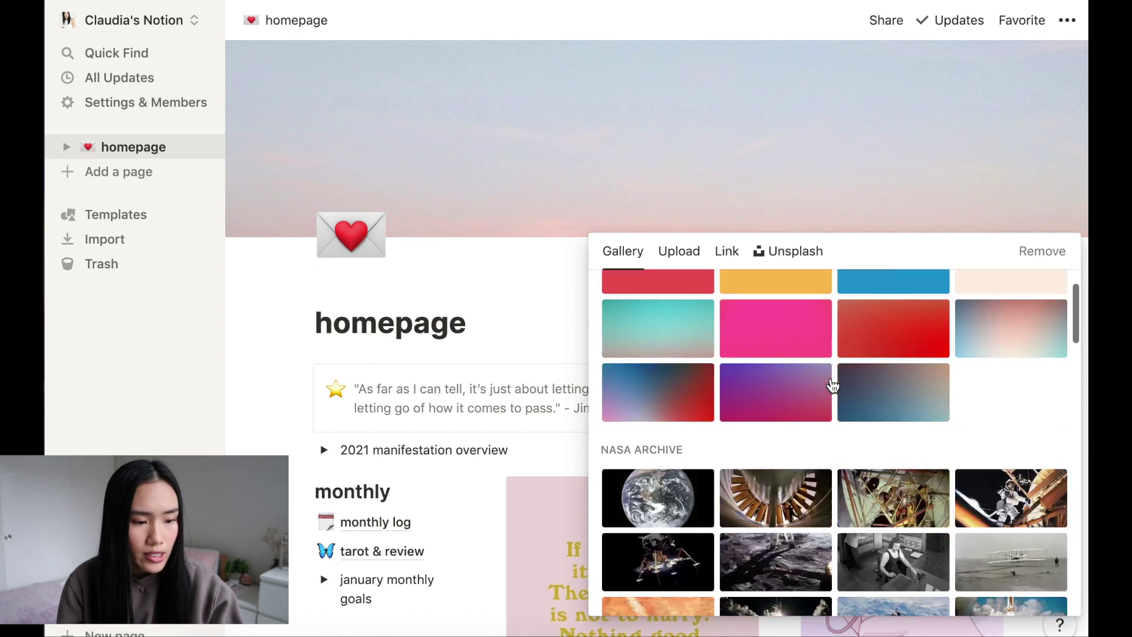
pyautogui.scroll(-2, 832, 386)
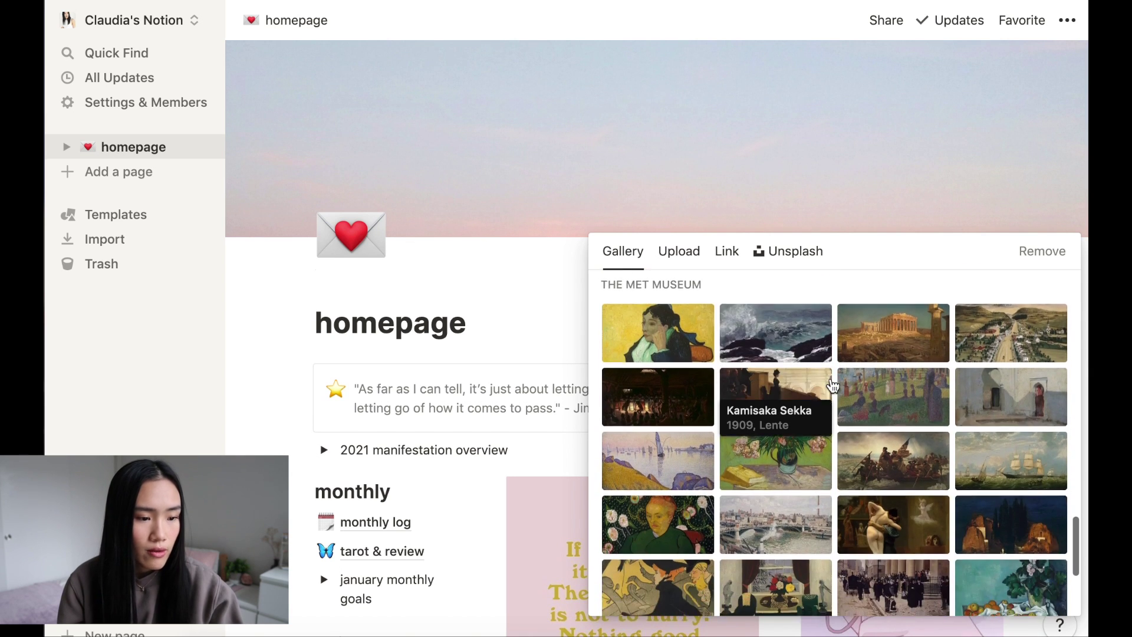
pyautogui.scroll(20, 831, 386)
pyautogui.click(662, 244)
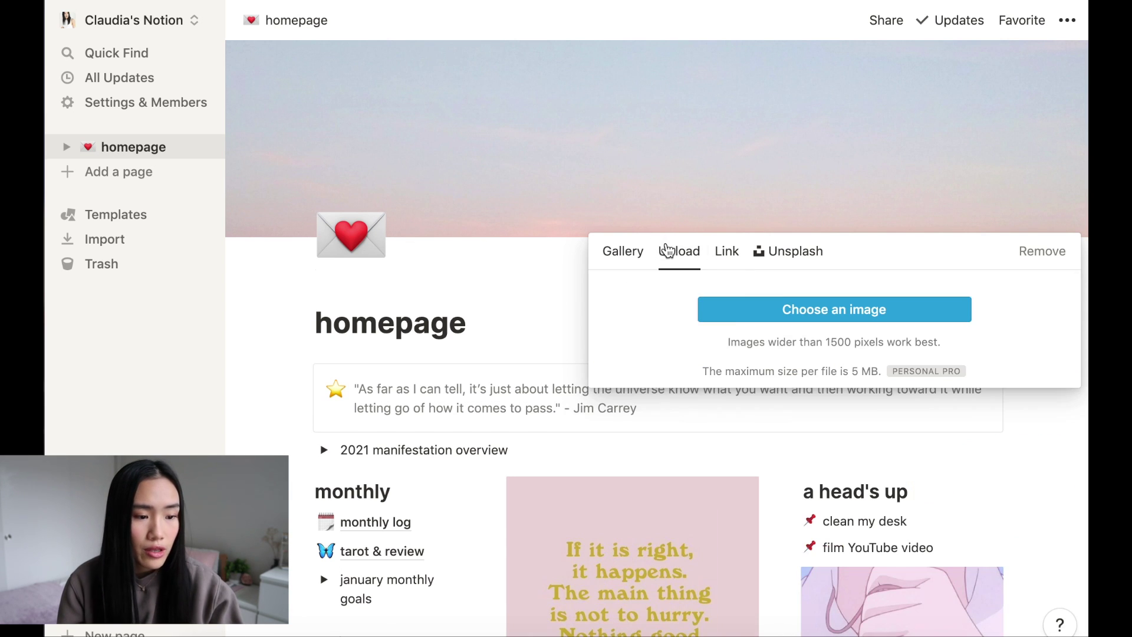
pyautogui.click(727, 250)
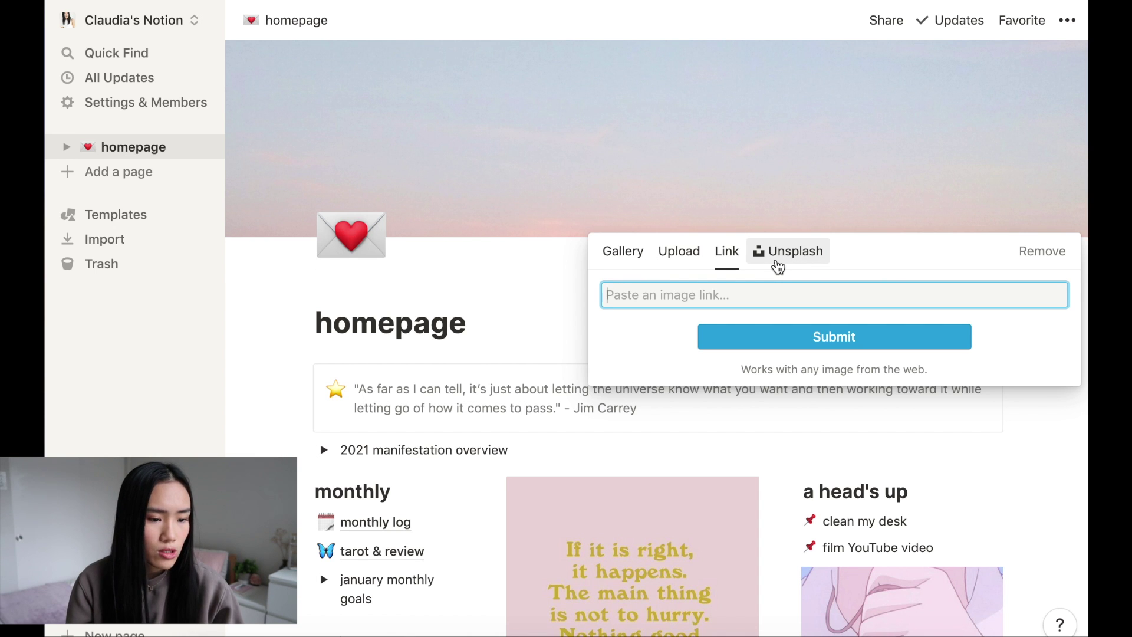
pyautogui.click(778, 264)
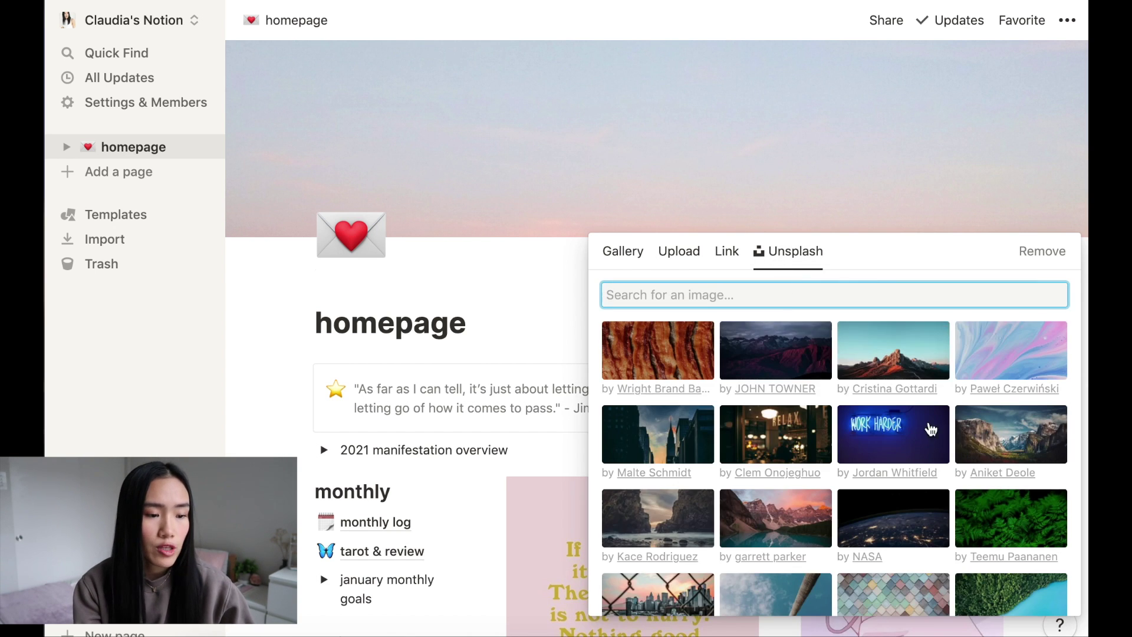
pyautogui.scroll(-5, 920, 448)
pyautogui.scroll(5, 723, 361)
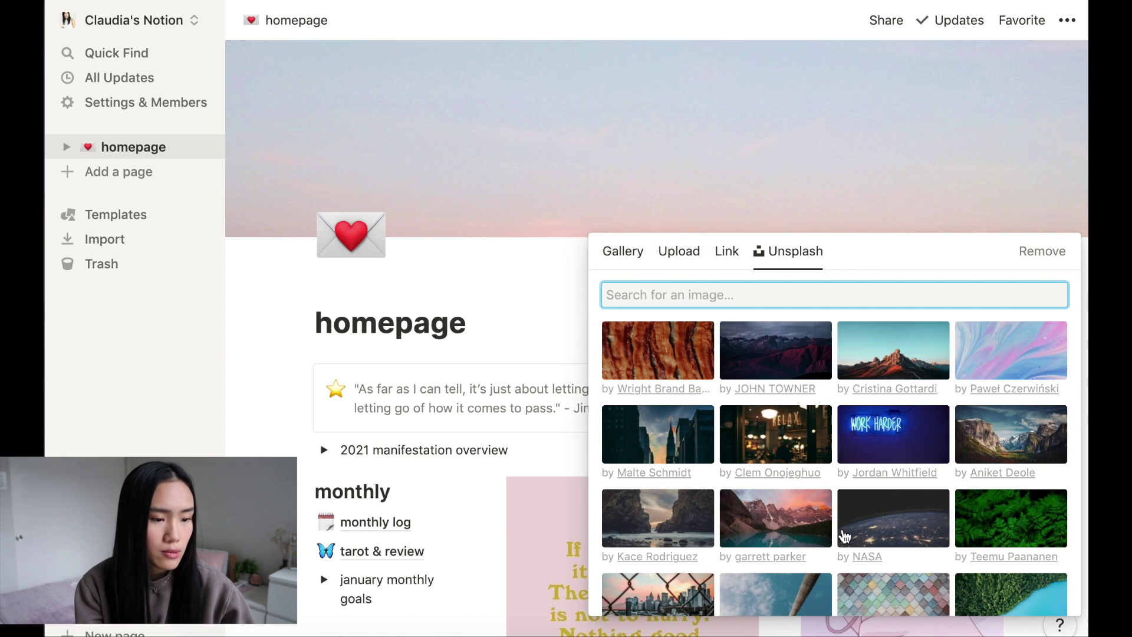
pyautogui.press('Escape')
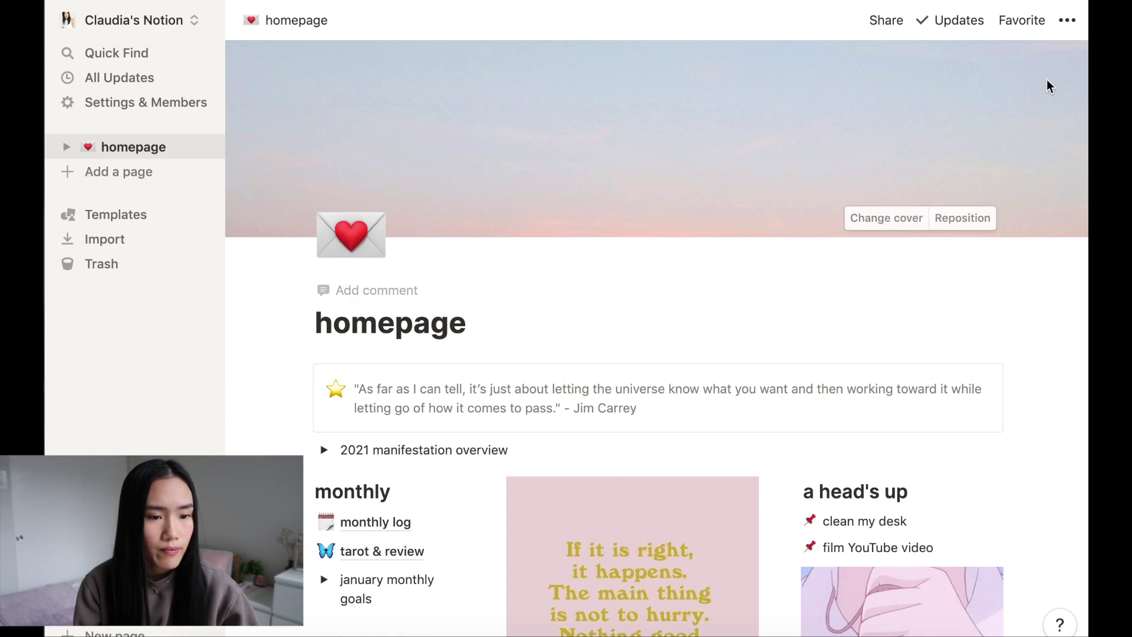
# - Try the Serif and Mono styles and the Small text switch on the homepage, restoring Default style and small text
pyautogui.click(1067, 20)
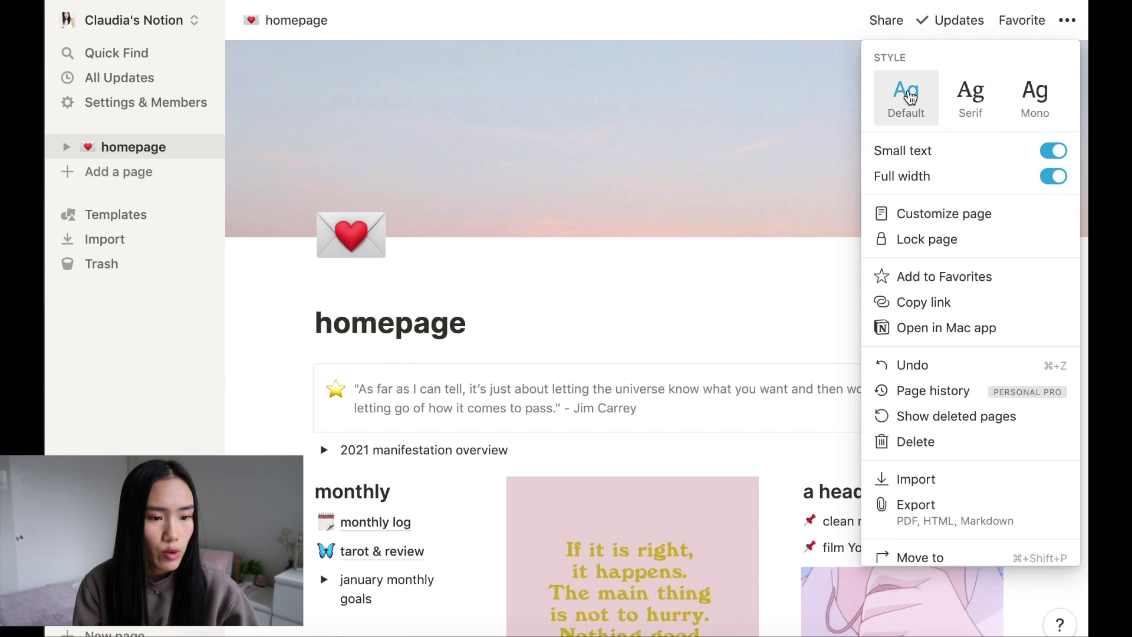
pyautogui.scroll(-3, 965, 525)
pyautogui.scroll(3, 960, 512)
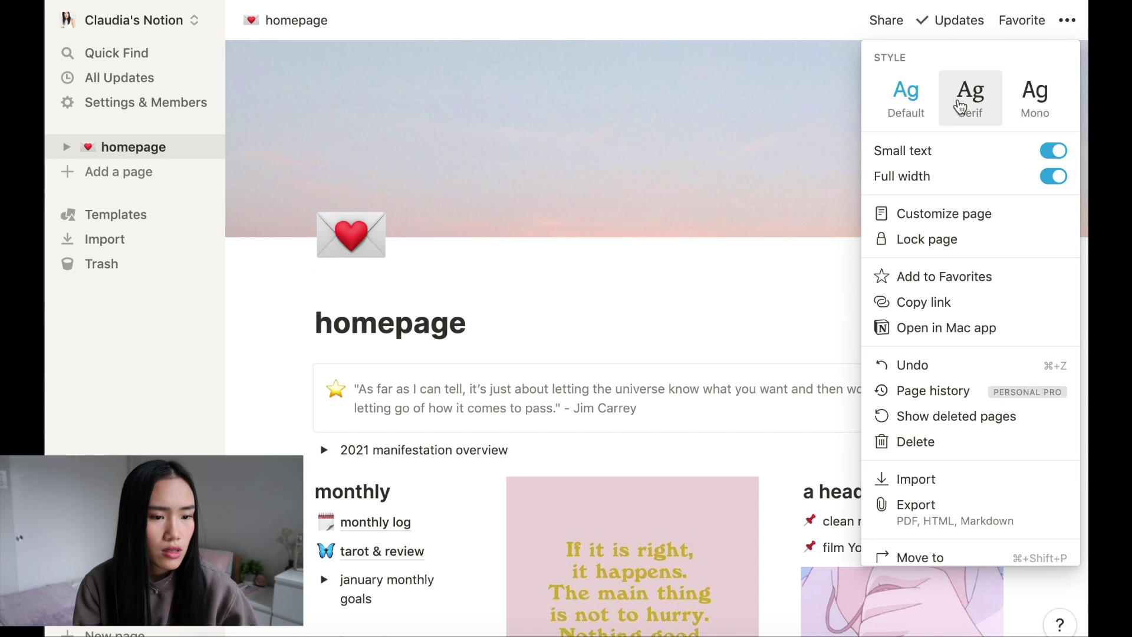
pyautogui.click(962, 103)
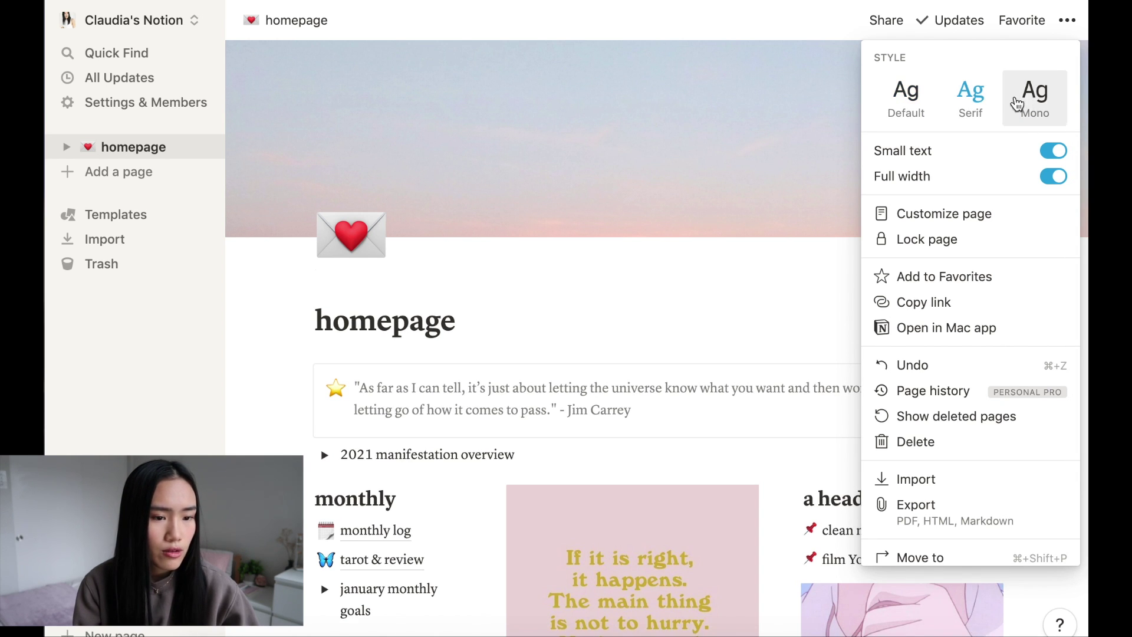
pyautogui.click(1036, 104)
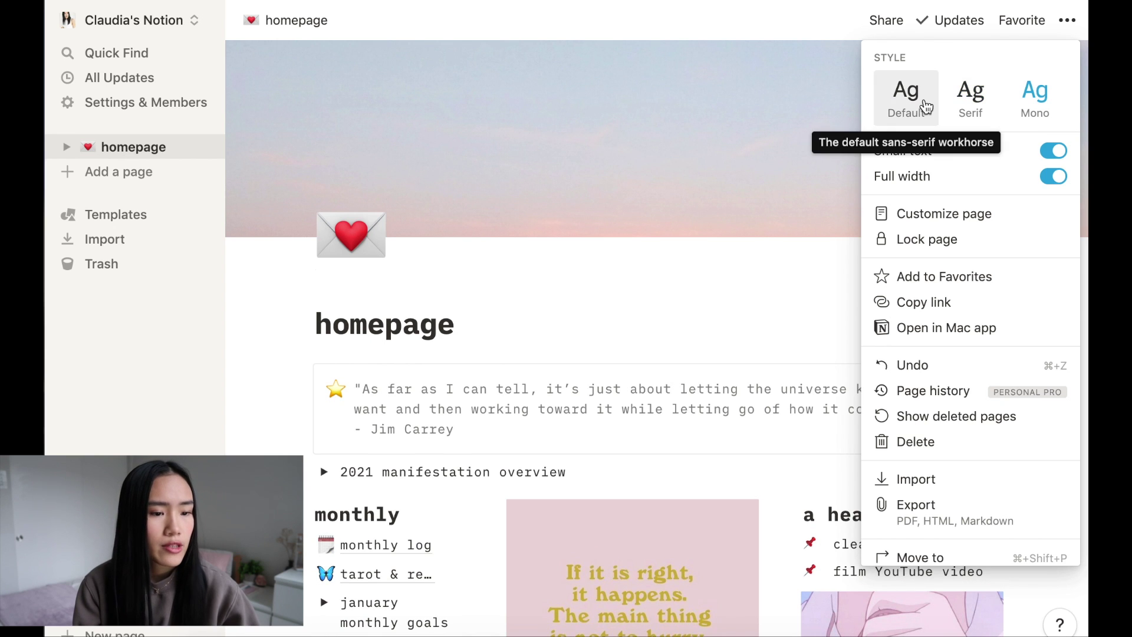
pyautogui.click(906, 98)
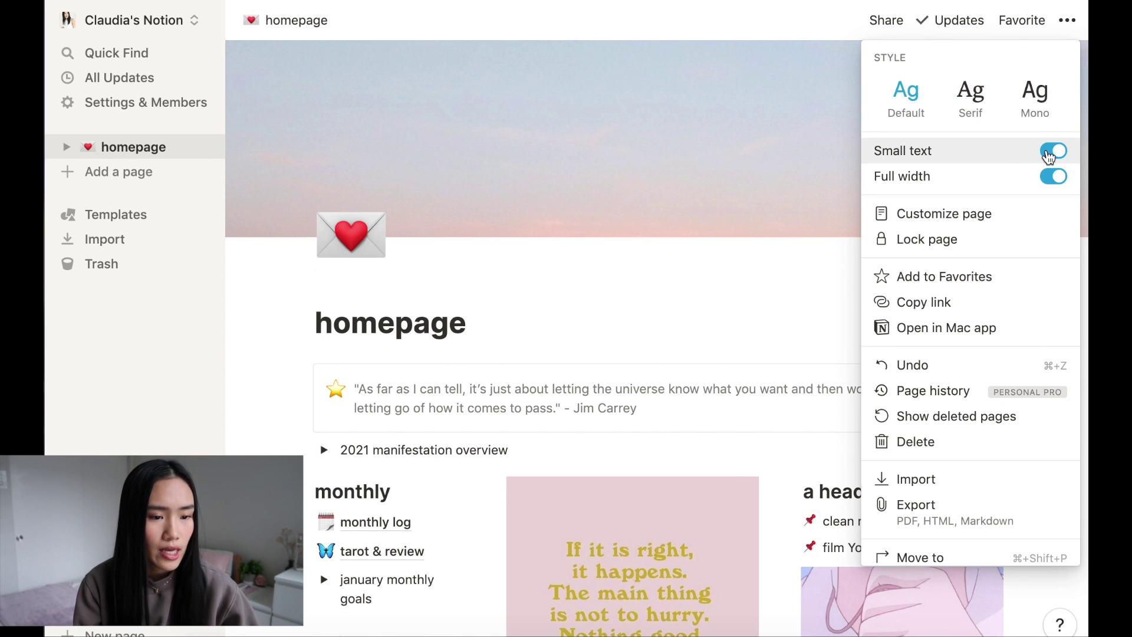
pyautogui.click(1050, 153)
pyautogui.click(1051, 153)
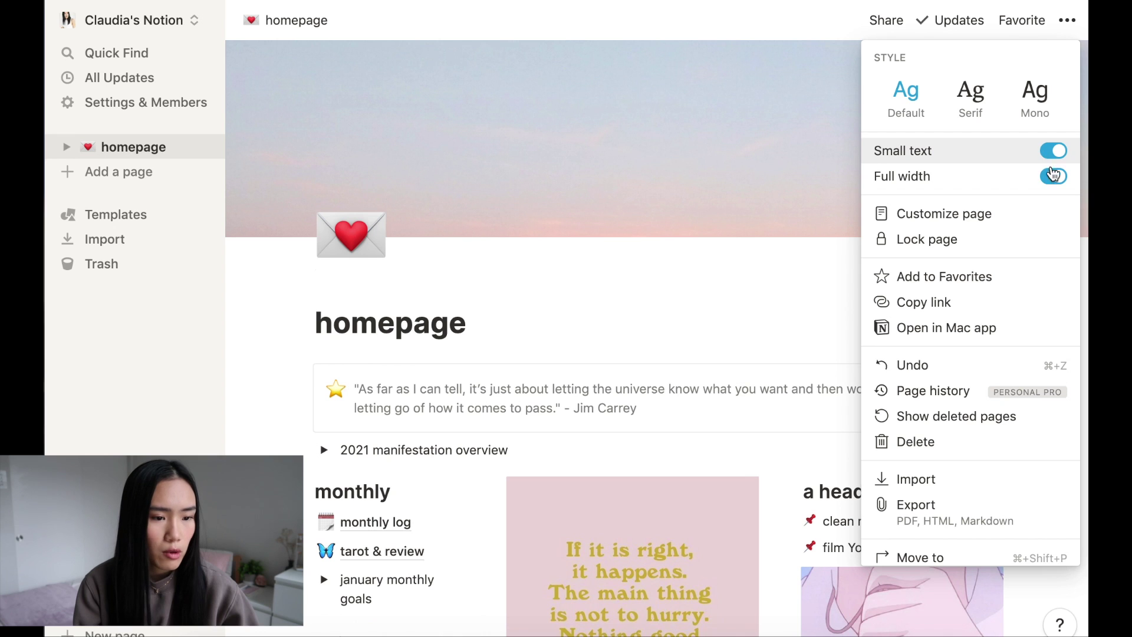
# - Expand the 2021 manifestation overview toggle and look over the sections of the homepage
pyautogui.scroll(-2, 294, 312)
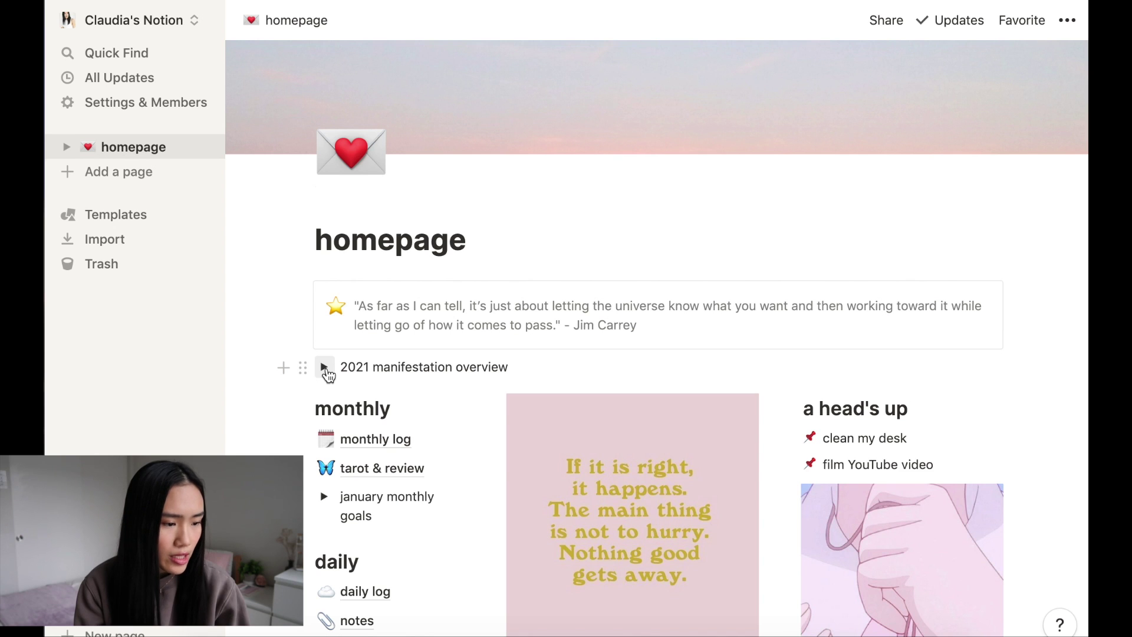
pyautogui.click(324, 367)
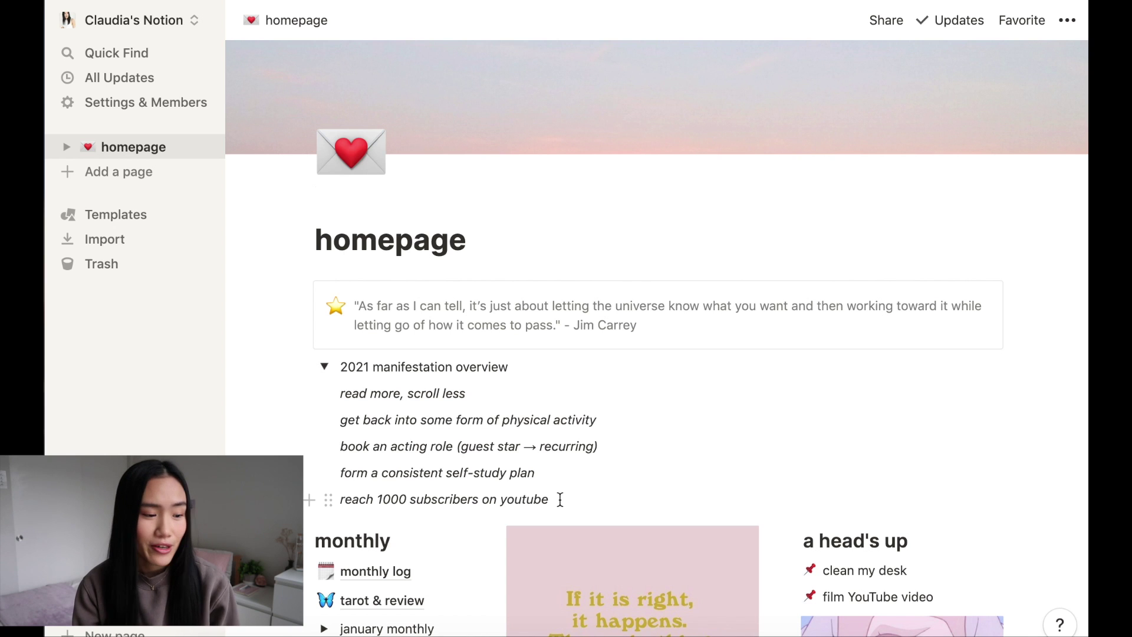
pyautogui.scroll(-5, 1056, 411)
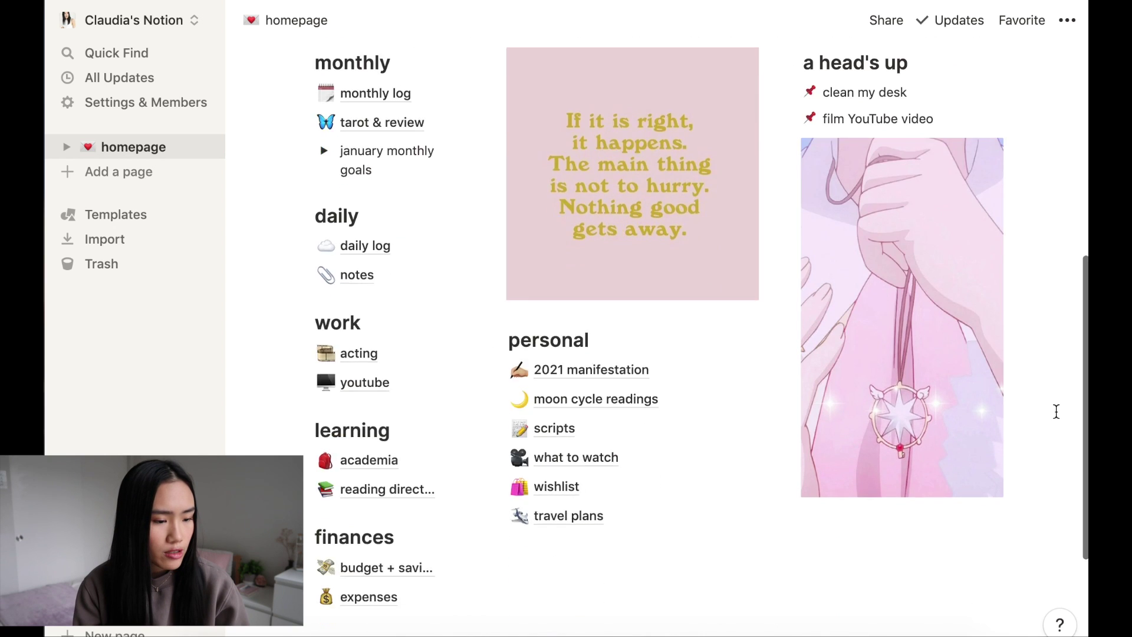
pyautogui.scroll(4, 1055, 411)
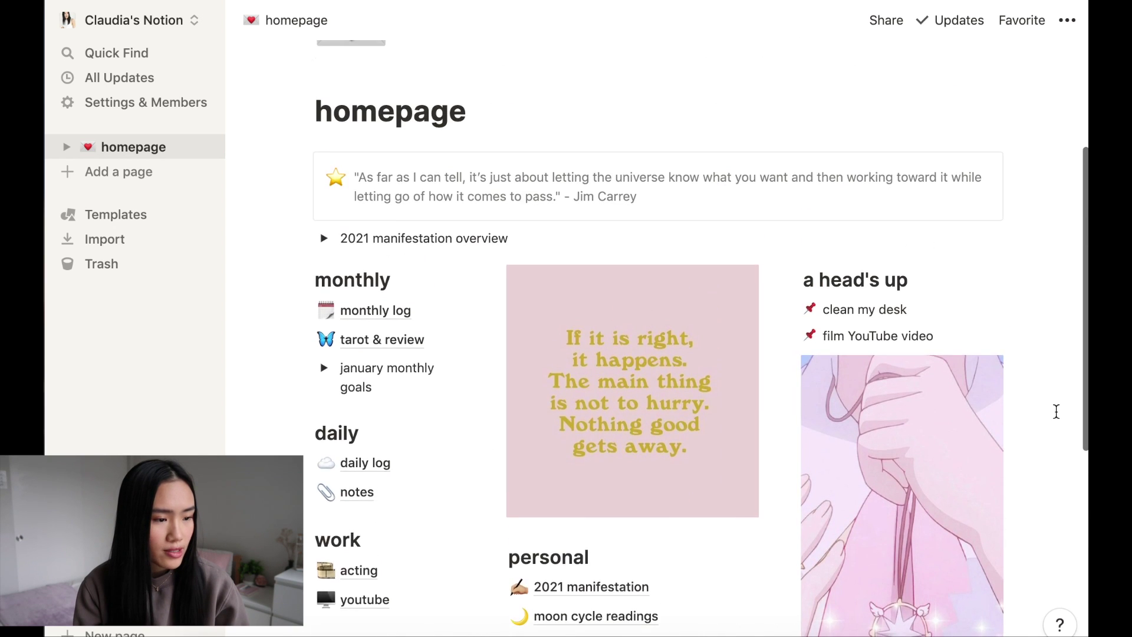
pyautogui.scroll(-3, 1055, 411)
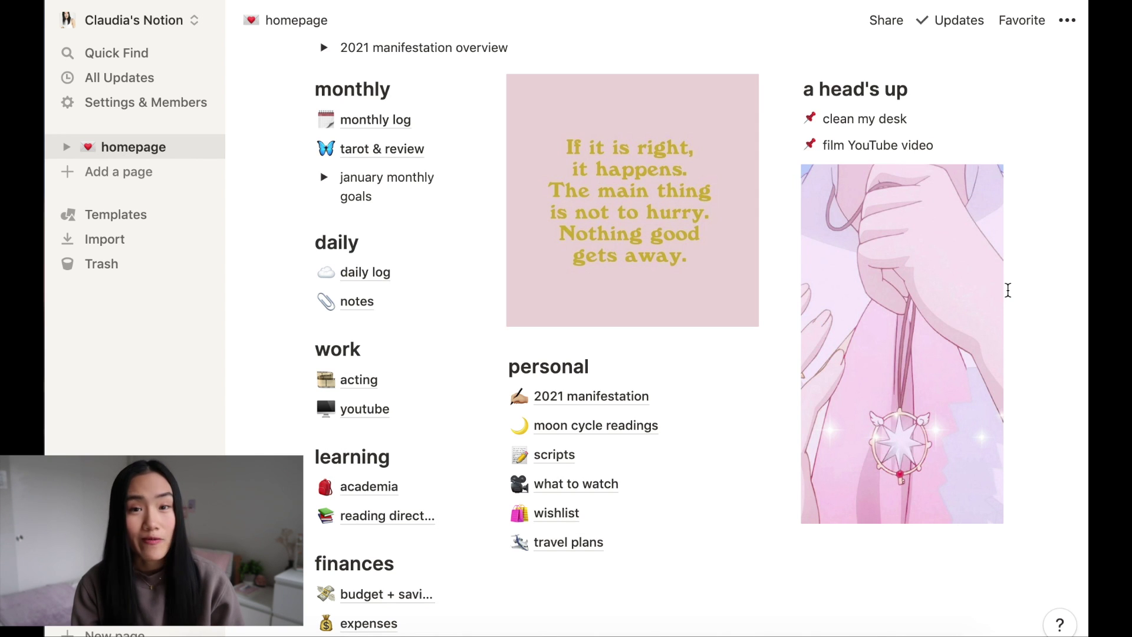
pyautogui.scroll(1, 1007, 290)
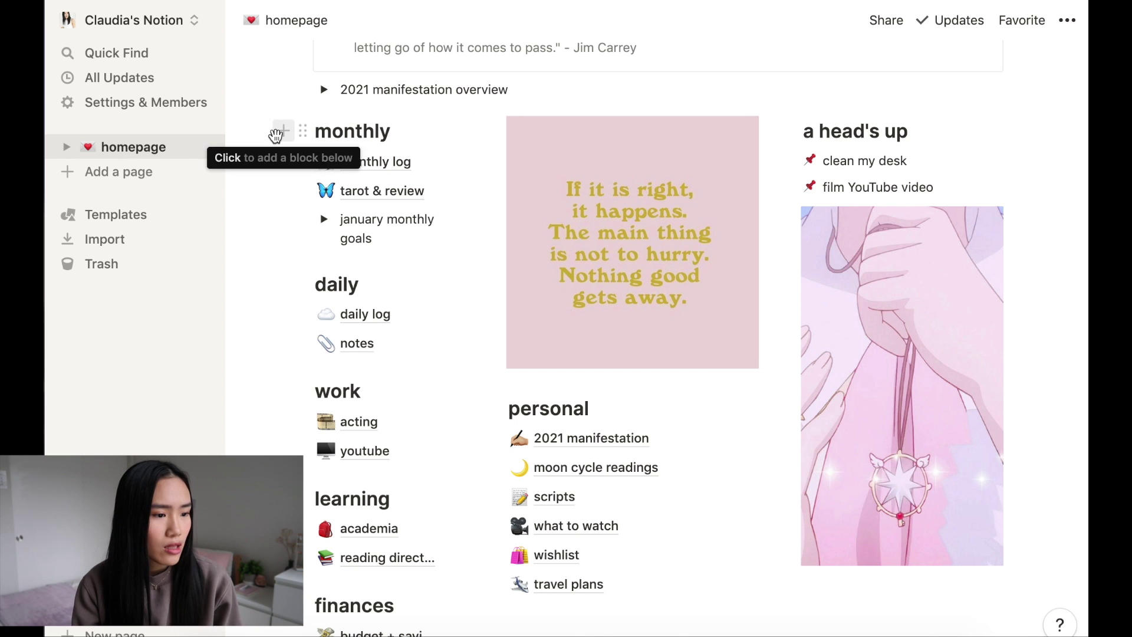
pyautogui.scroll(2, 405, 160)
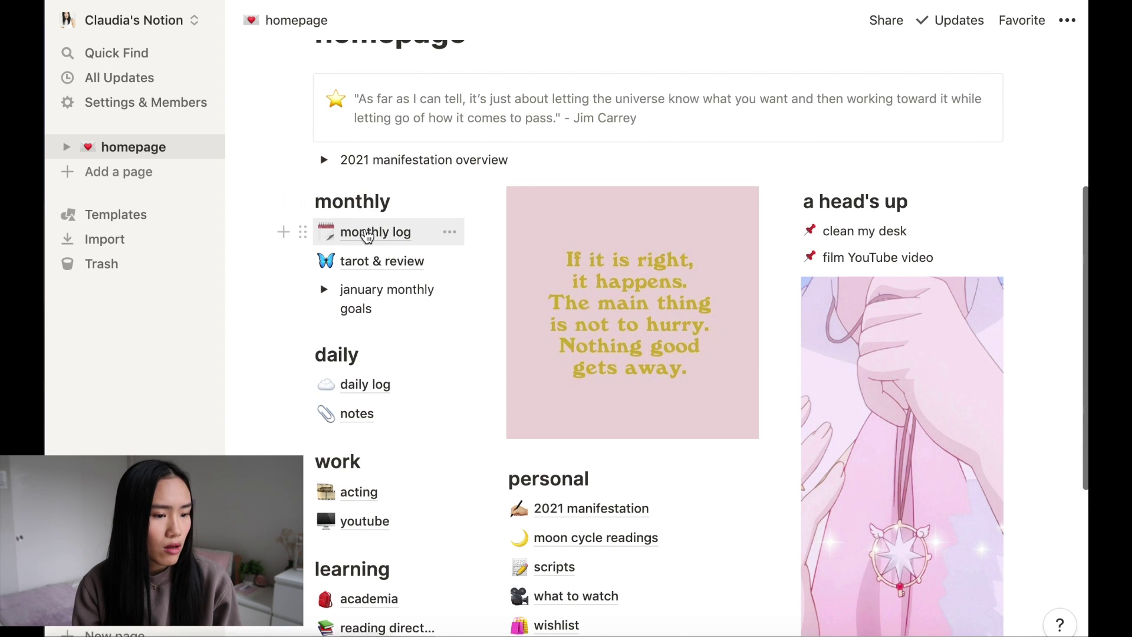
# - Open the monthly log page and examine its January 2021 calendar entries
pyautogui.click(367, 232)
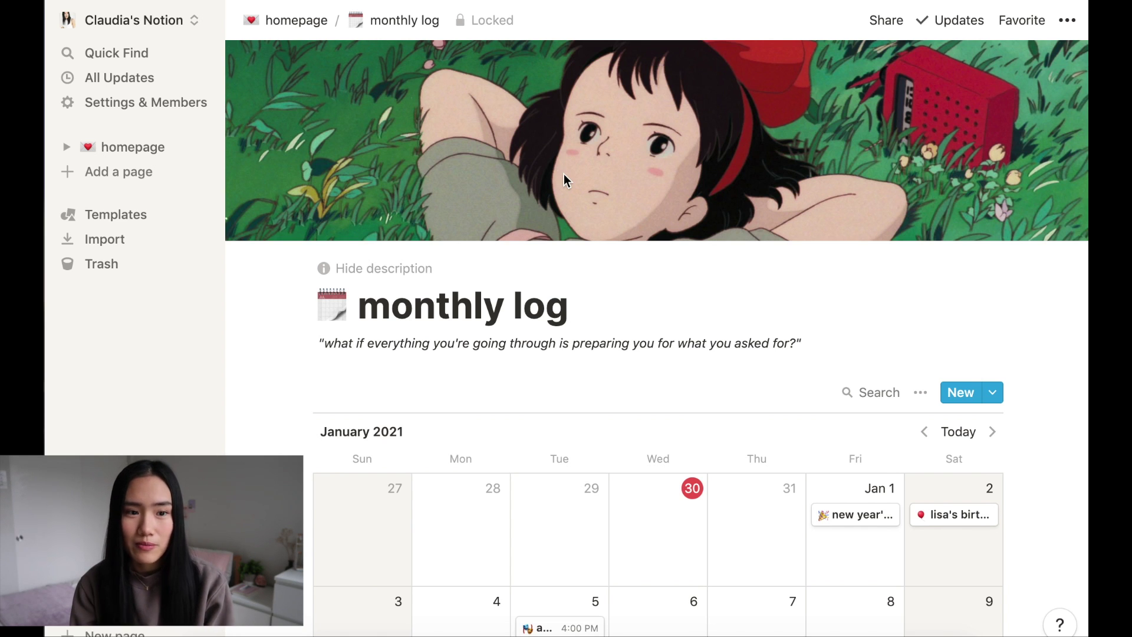
pyautogui.scroll(-5, 563, 174)
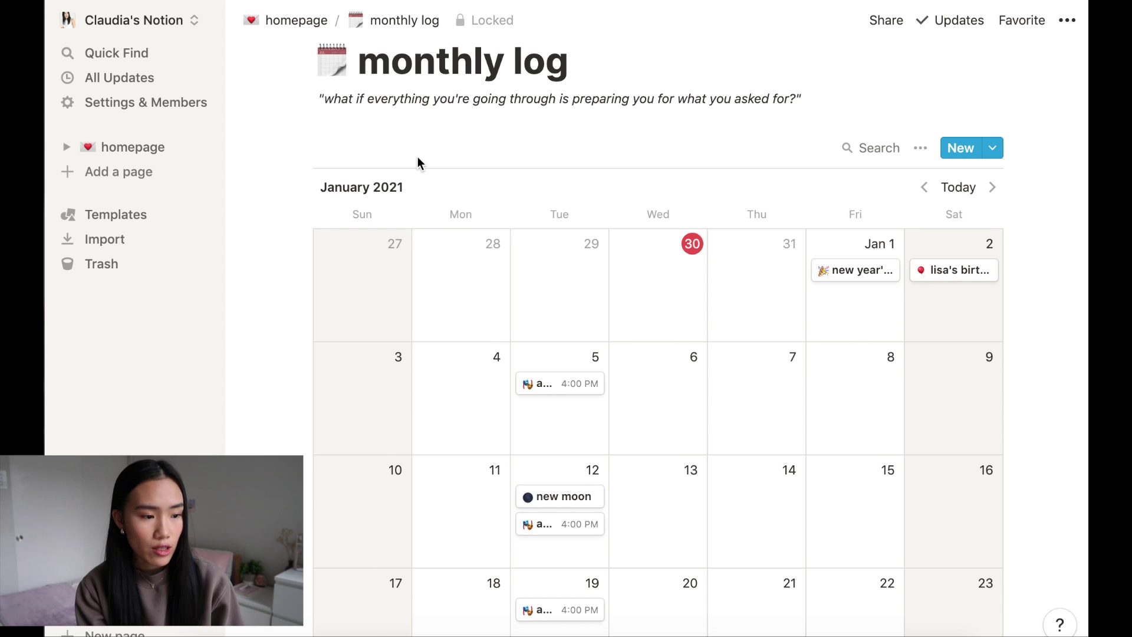
pyautogui.scroll(-2, 418, 161)
pyautogui.scroll(1, 797, 249)
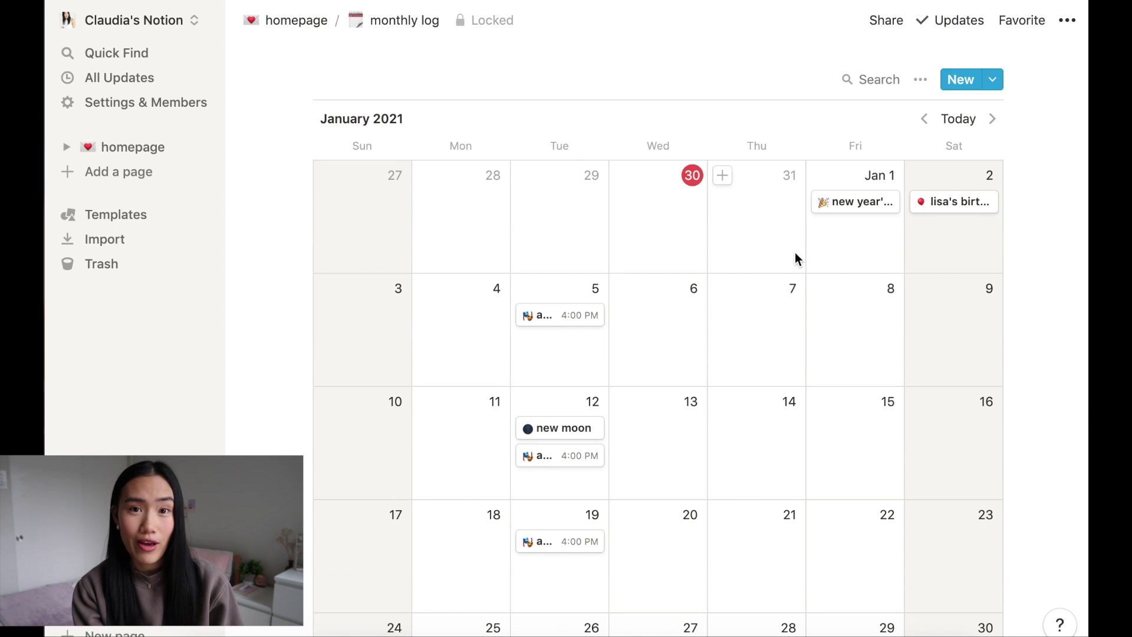
pyautogui.scroll(-1, 858, 271)
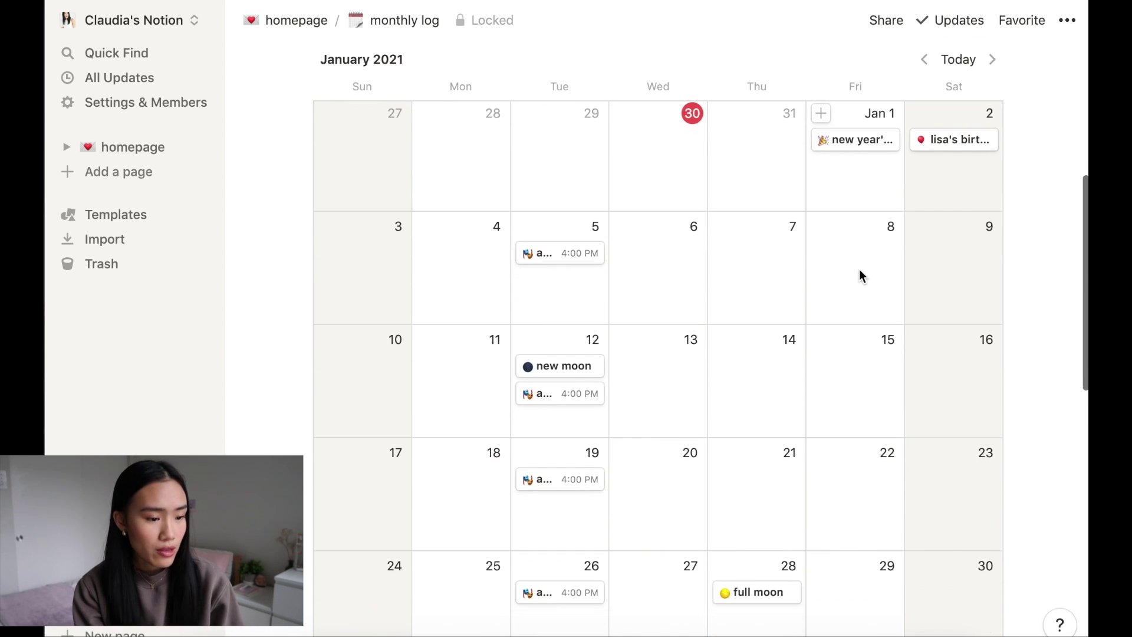
pyautogui.scroll(-2, 635, 266)
pyautogui.scroll(2, 654, 283)
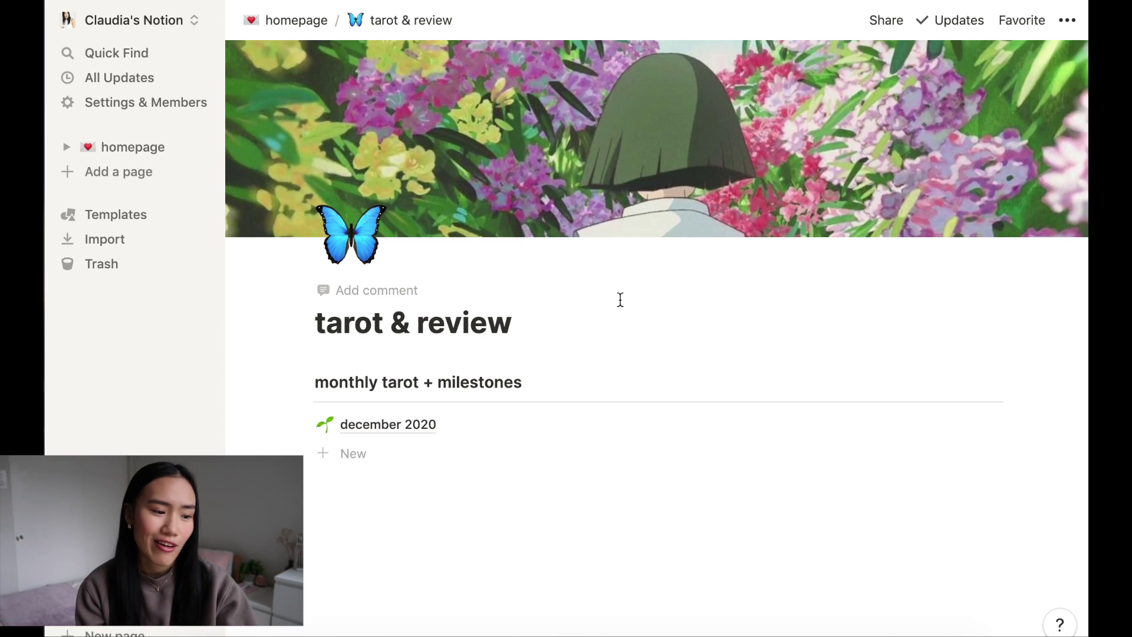
# - Open the december 2020 entry on the tarot & review page and read through its tarot card and milestone notes
pyautogui.click(388, 424)
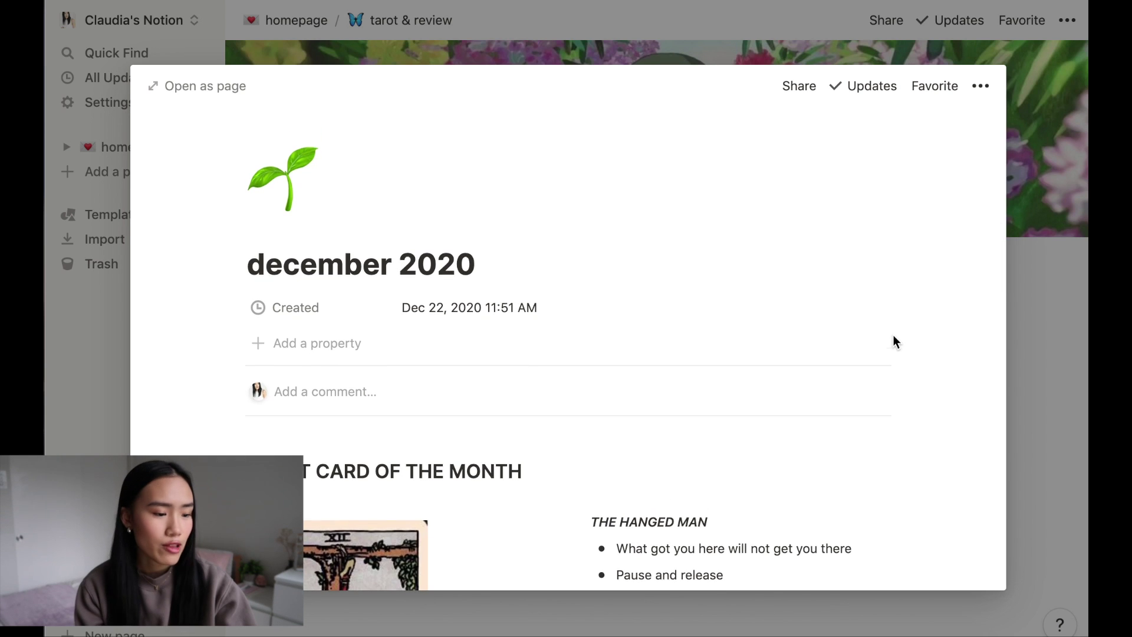
pyautogui.scroll(-5, 893, 336)
pyautogui.scroll(-15, 893, 335)
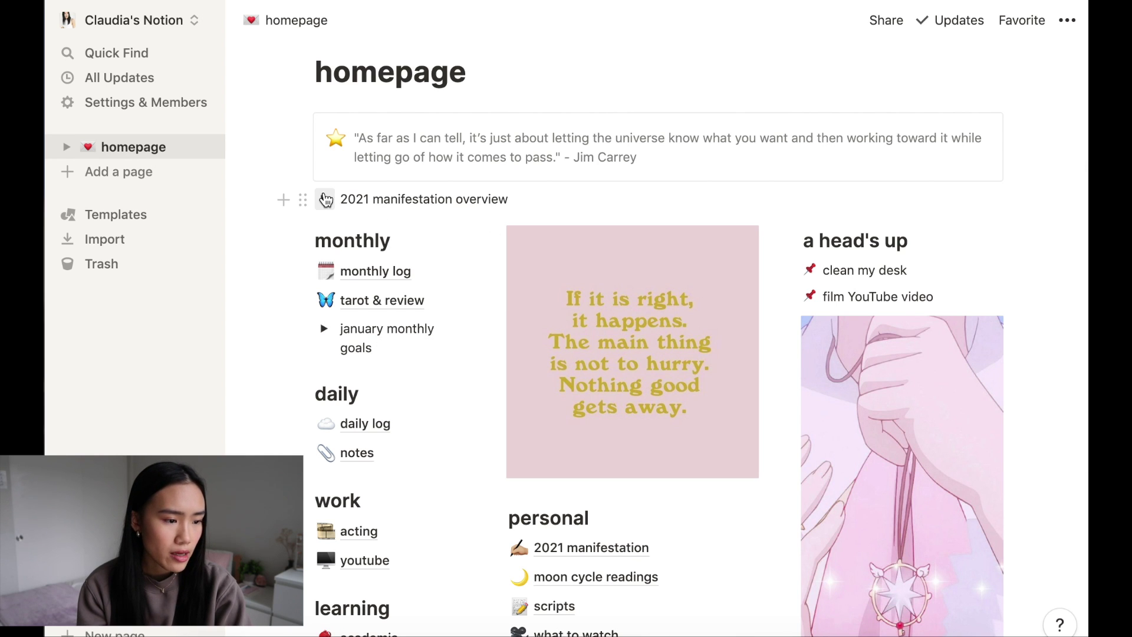
# - Check the goals in the 2021 manifestation overview, collapse that toggle, and expand the january monthly goals
pyautogui.click(321, 201)
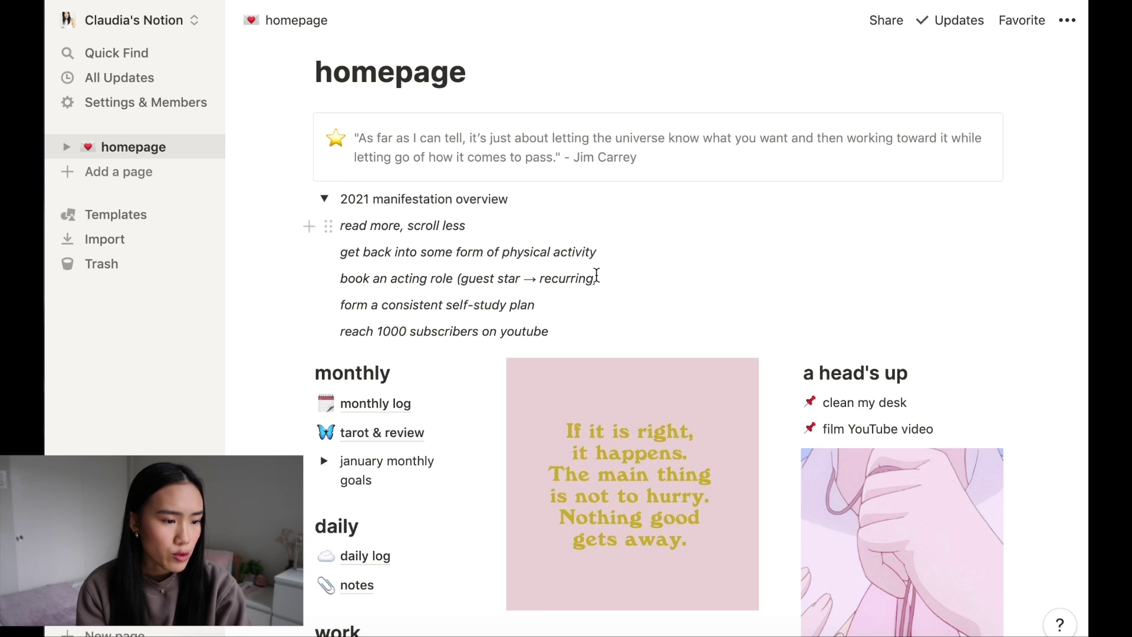
pyautogui.click(324, 200)
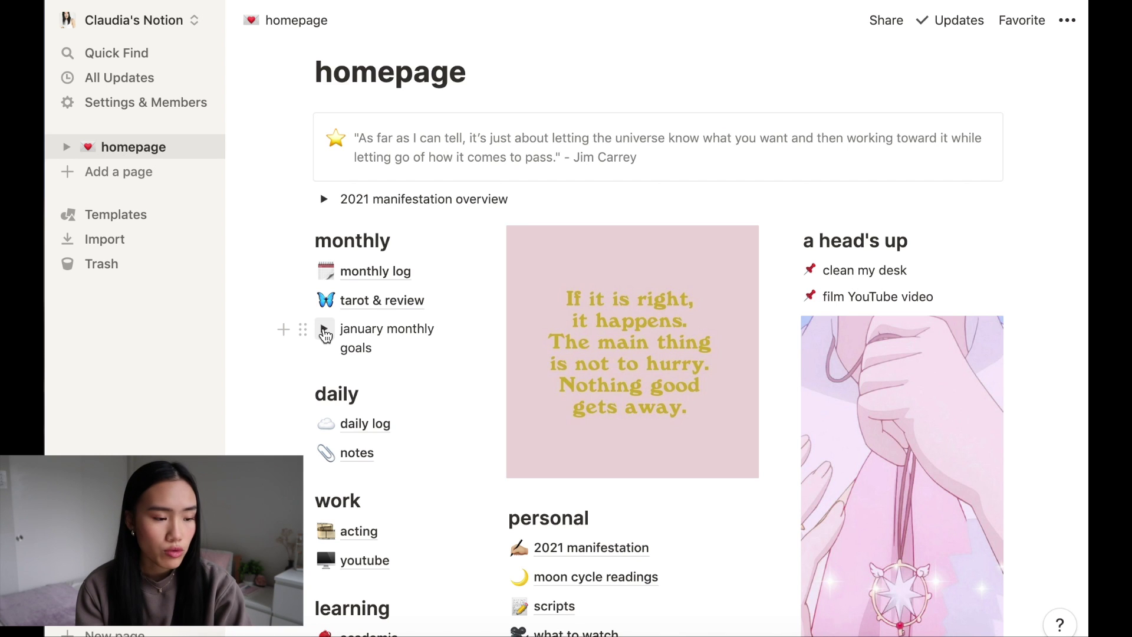
pyautogui.click(324, 330)
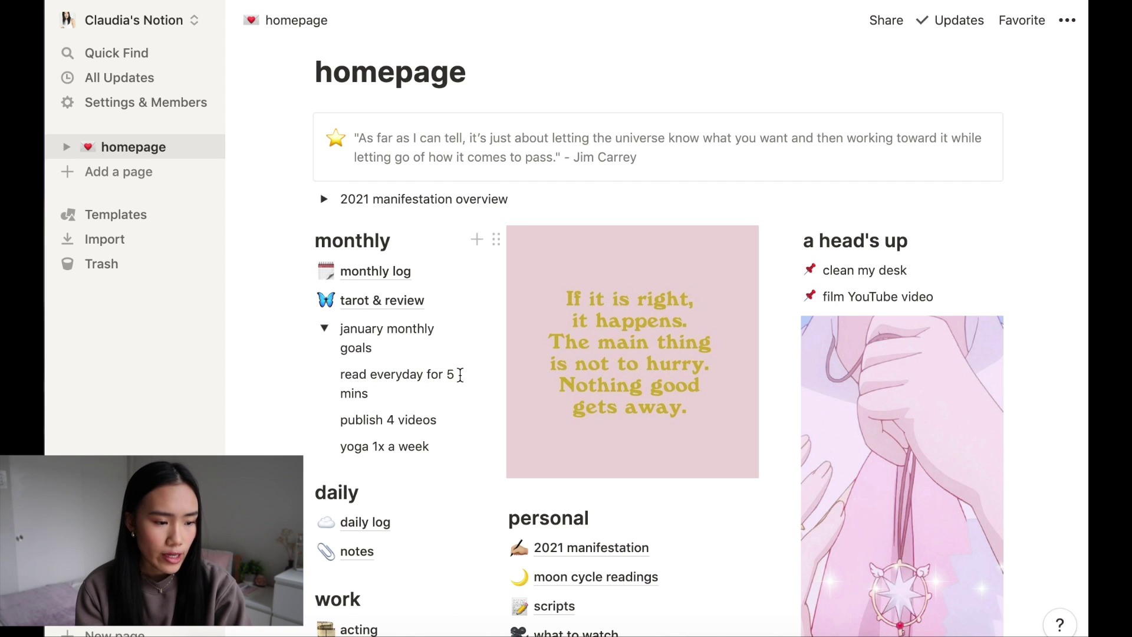
# - Open the daily log page from the homepage and open its wednesday, december 30 entry
pyautogui.scroll(-1, 372, 389)
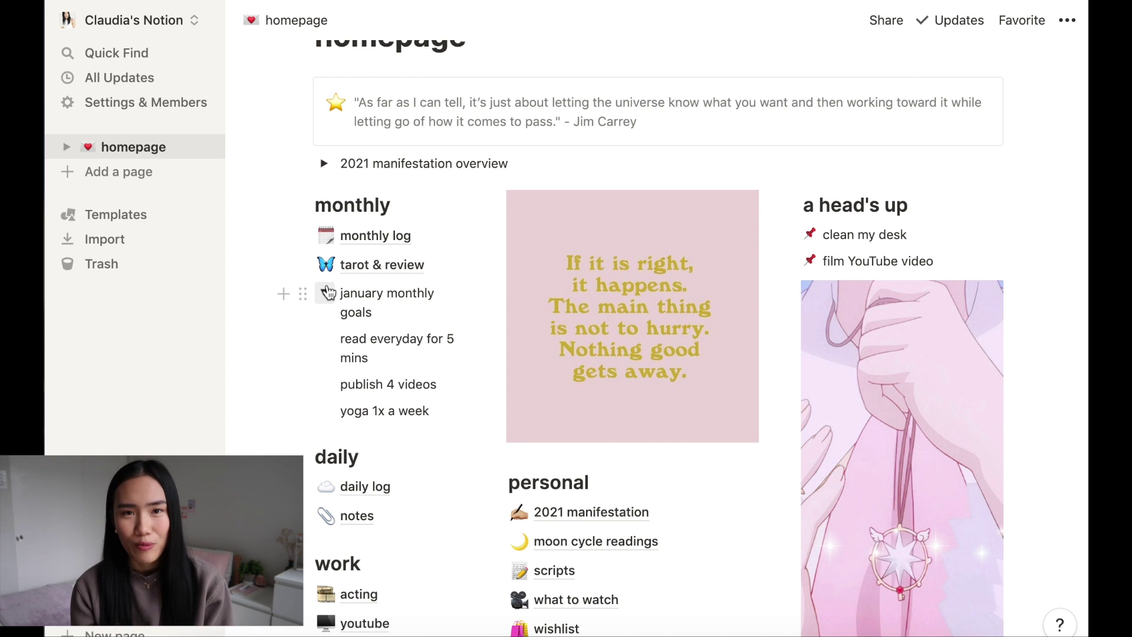
pyautogui.click(365, 486)
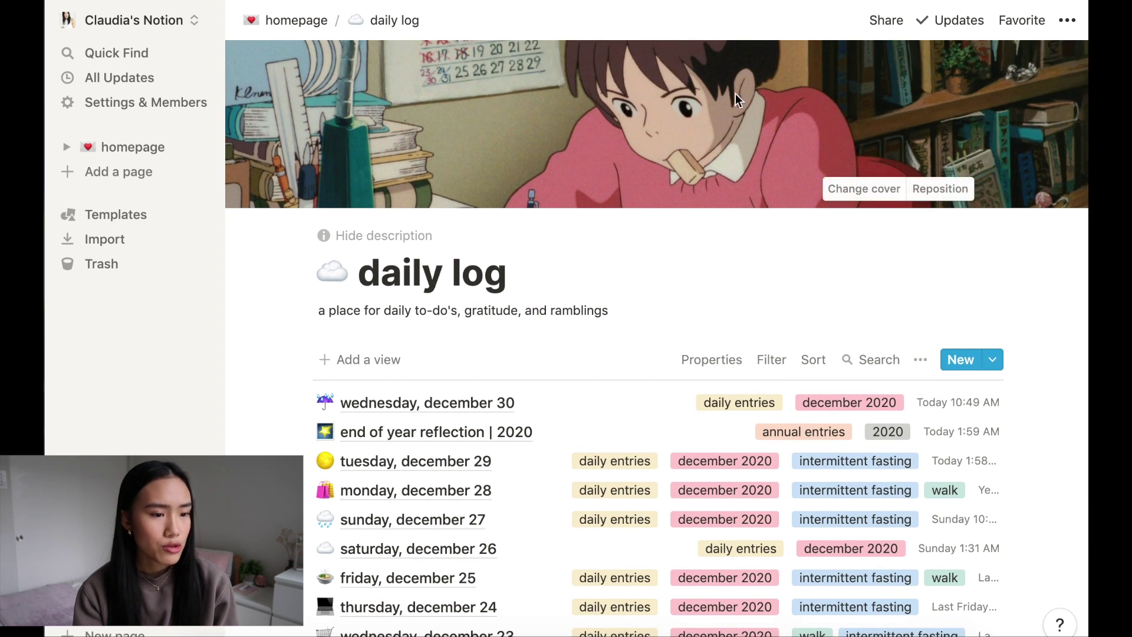
pyautogui.scroll(-3, 682, 170)
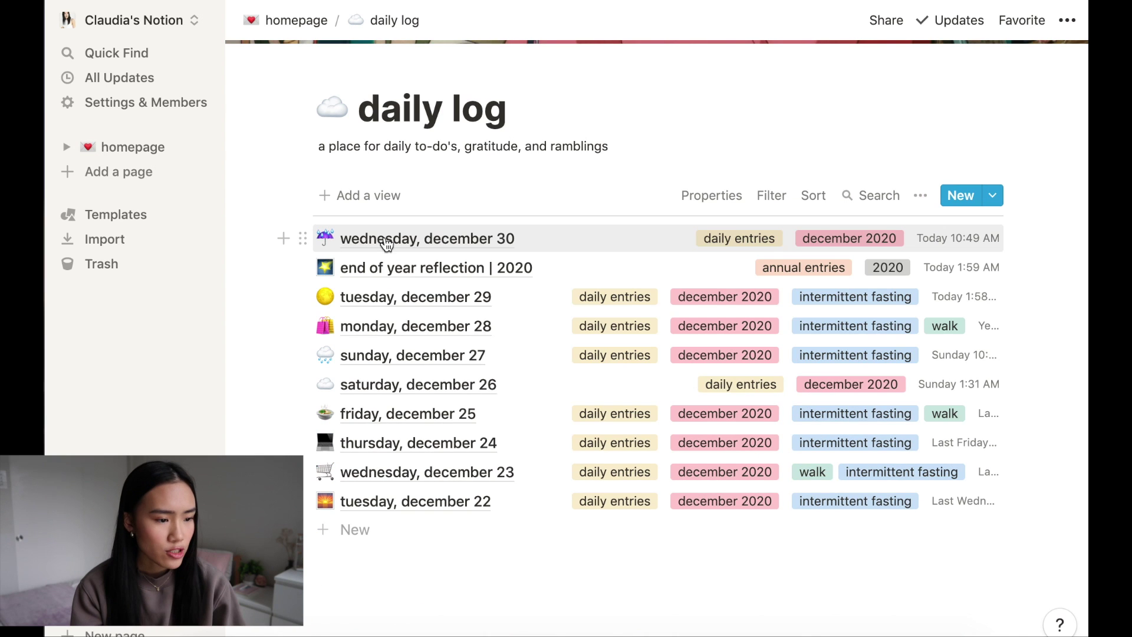
pyautogui.click(384, 239)
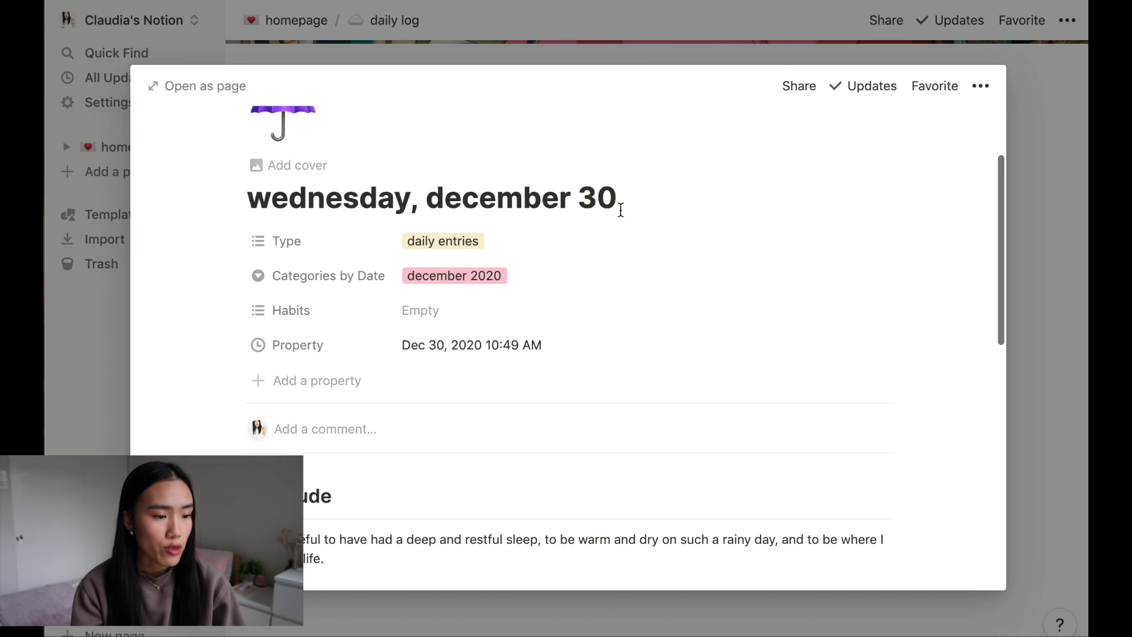
# - Check the available options for the entry's Type, Categories by Date and Habits properties without changing them
pyautogui.click(536, 236)
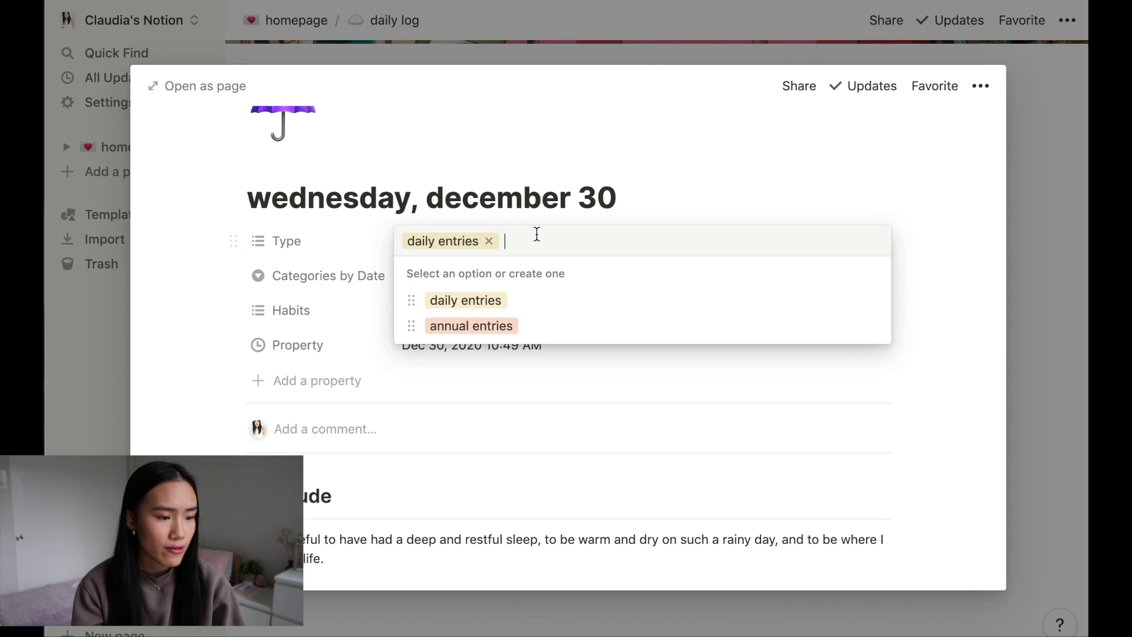
pyautogui.click(960, 242)
pyautogui.click(536, 283)
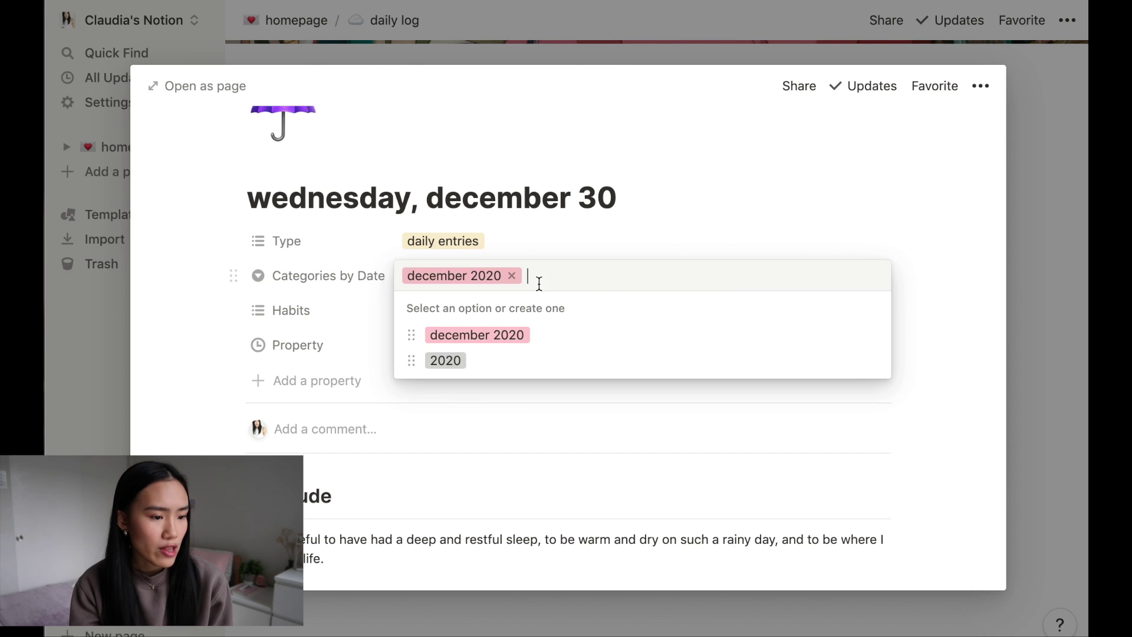
pyautogui.click(967, 252)
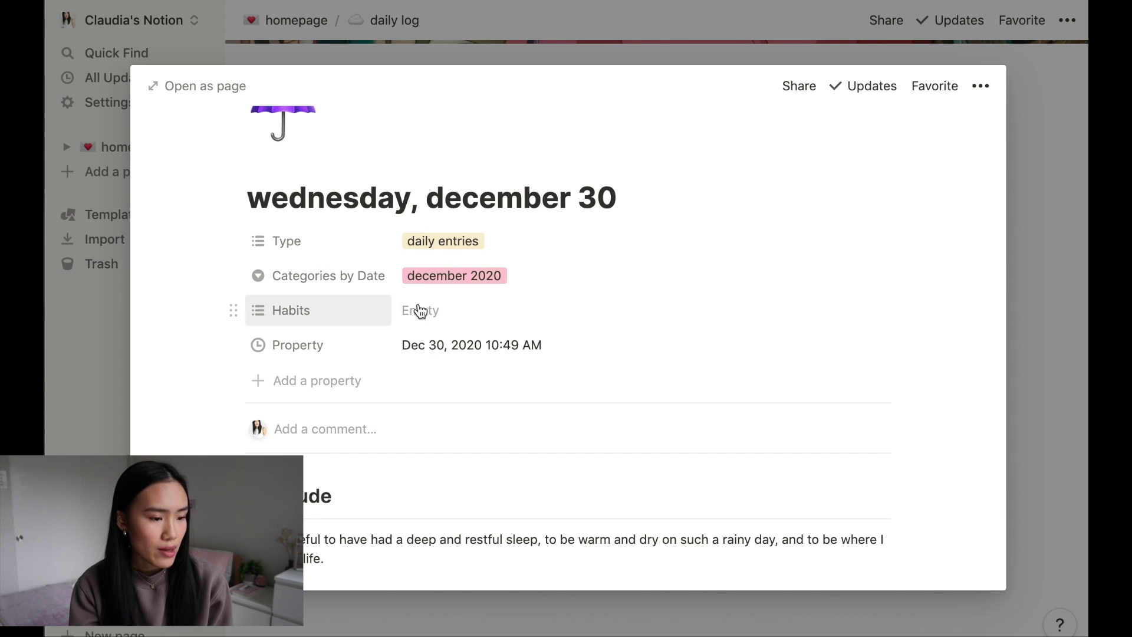
pyautogui.click(453, 319)
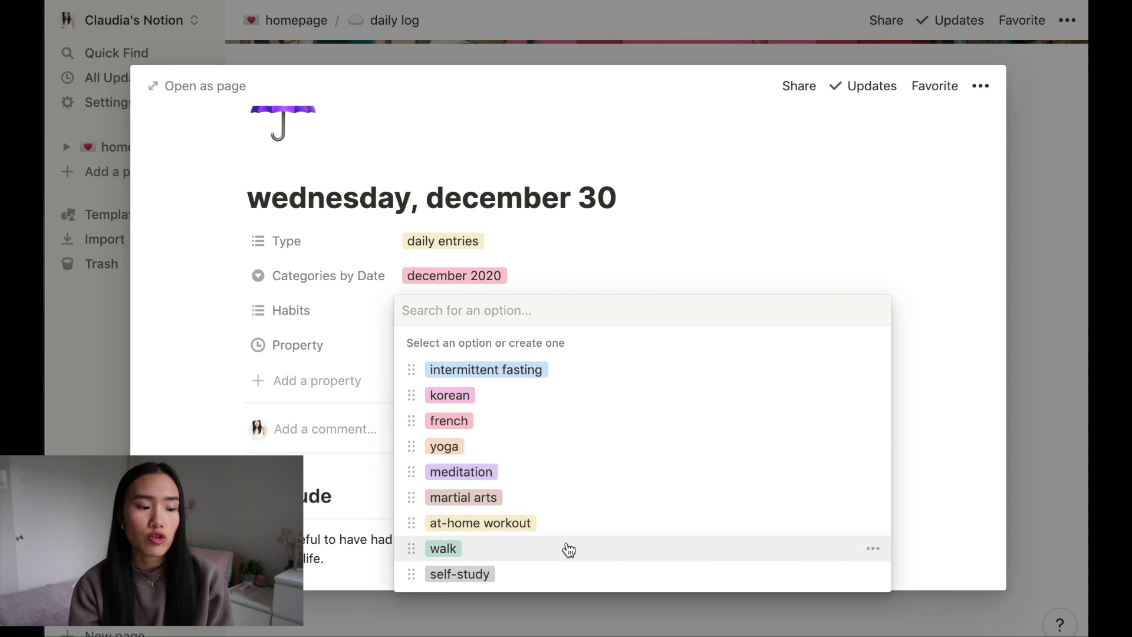
pyautogui.click(963, 207)
# - Read through the december 30 entry's gratitude, to do, brain dump and end of the day sections
pyautogui.scroll(-5, 963, 207)
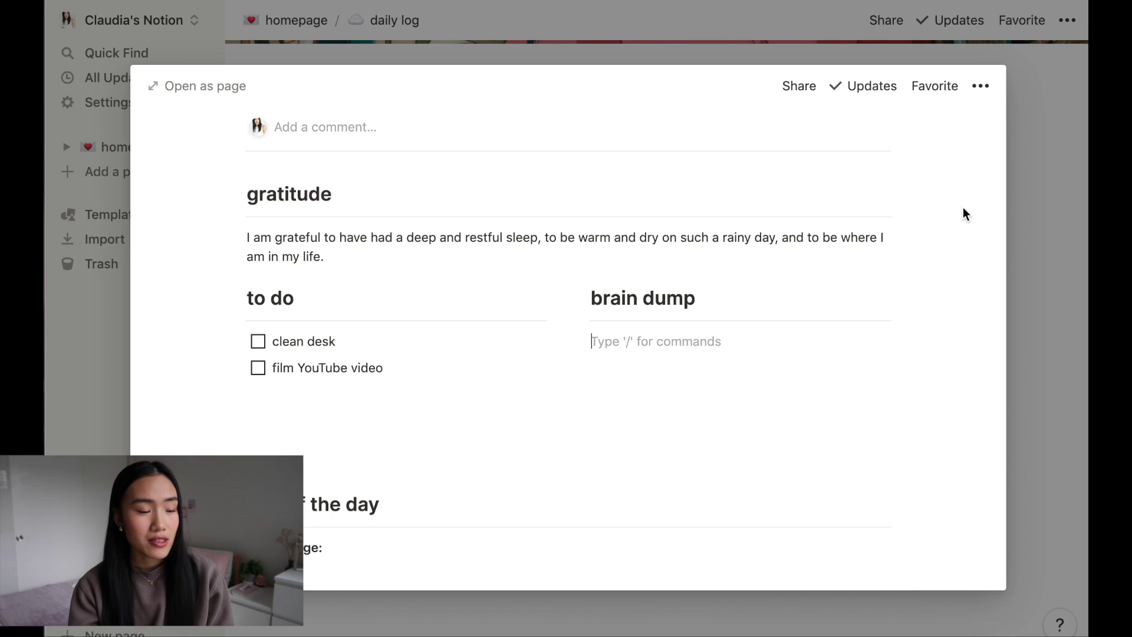
pyautogui.scroll(-3, 964, 207)
pyautogui.scroll(2, 397, 124)
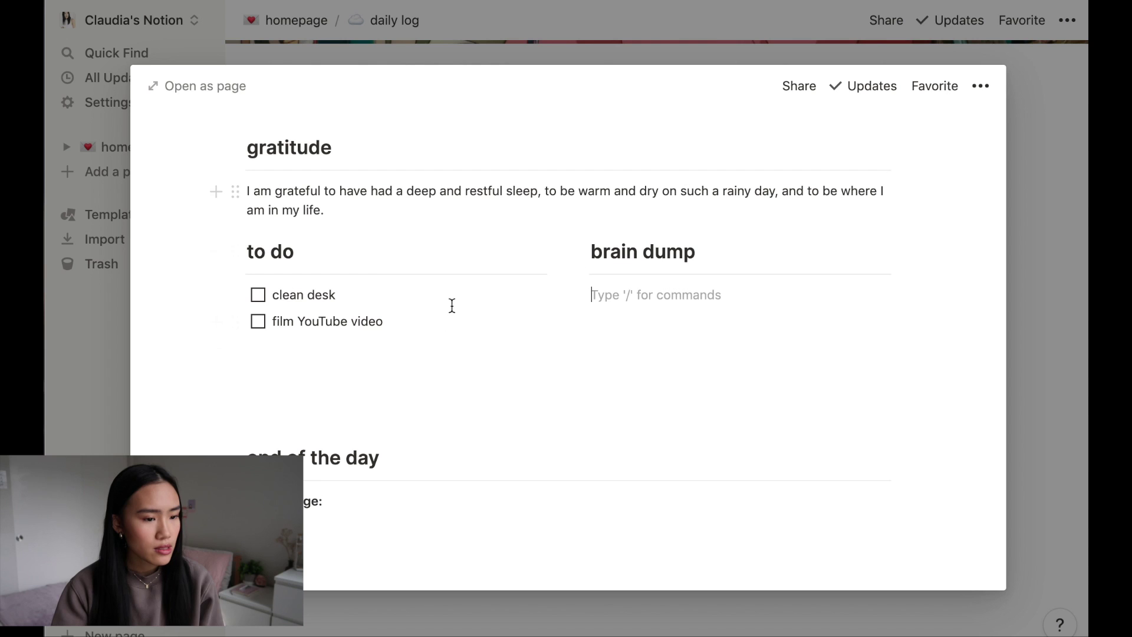
pyautogui.scroll(-3, 792, 256)
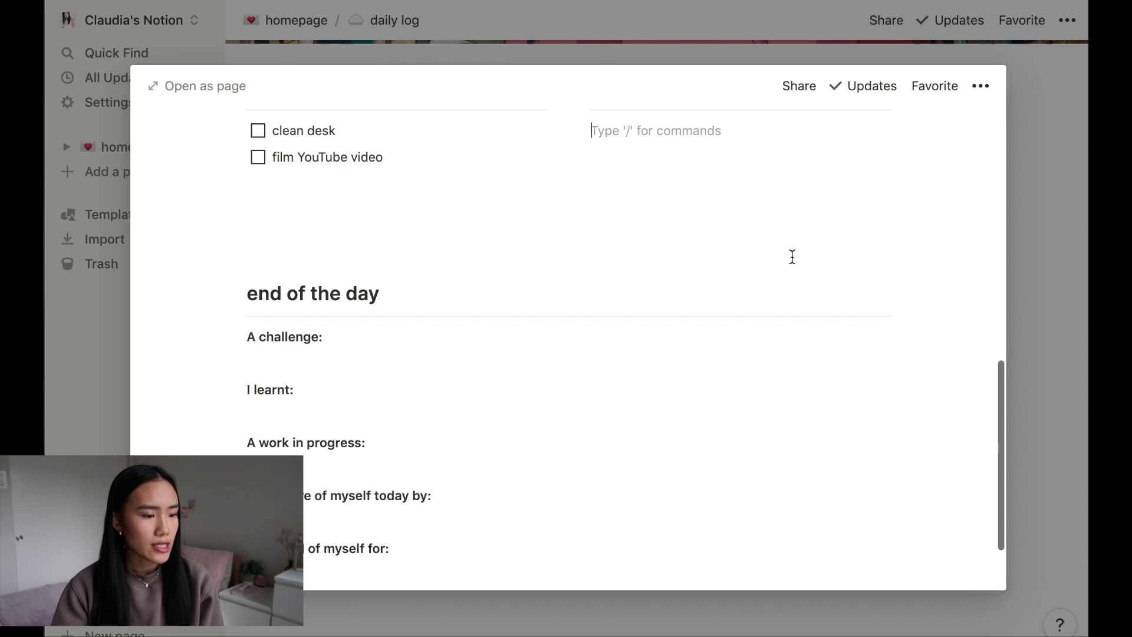
pyautogui.scroll(-2, 381, 251)
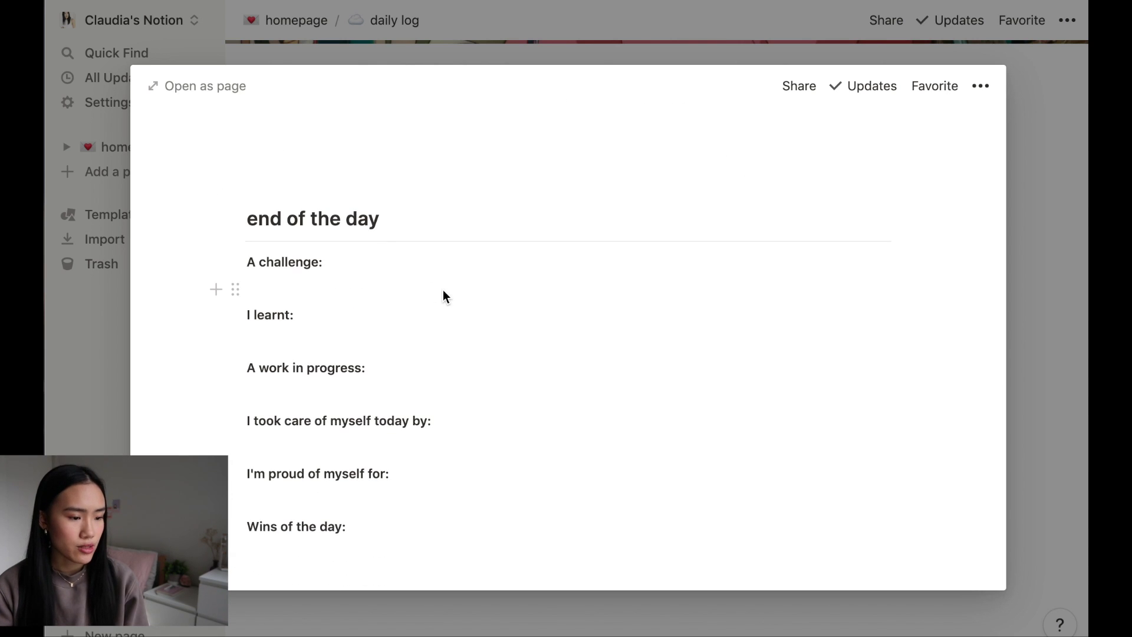
pyautogui.scroll(-1, 443, 290)
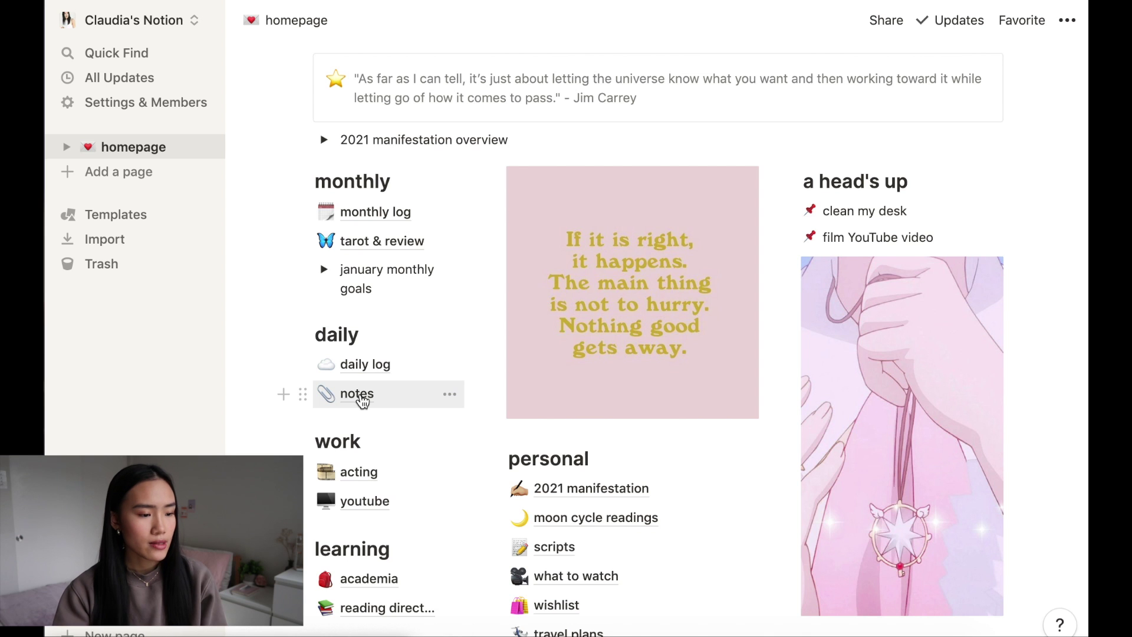
# - View the notes page, return to the homepage, and look through the acting page under work
pyautogui.click(288, 396)
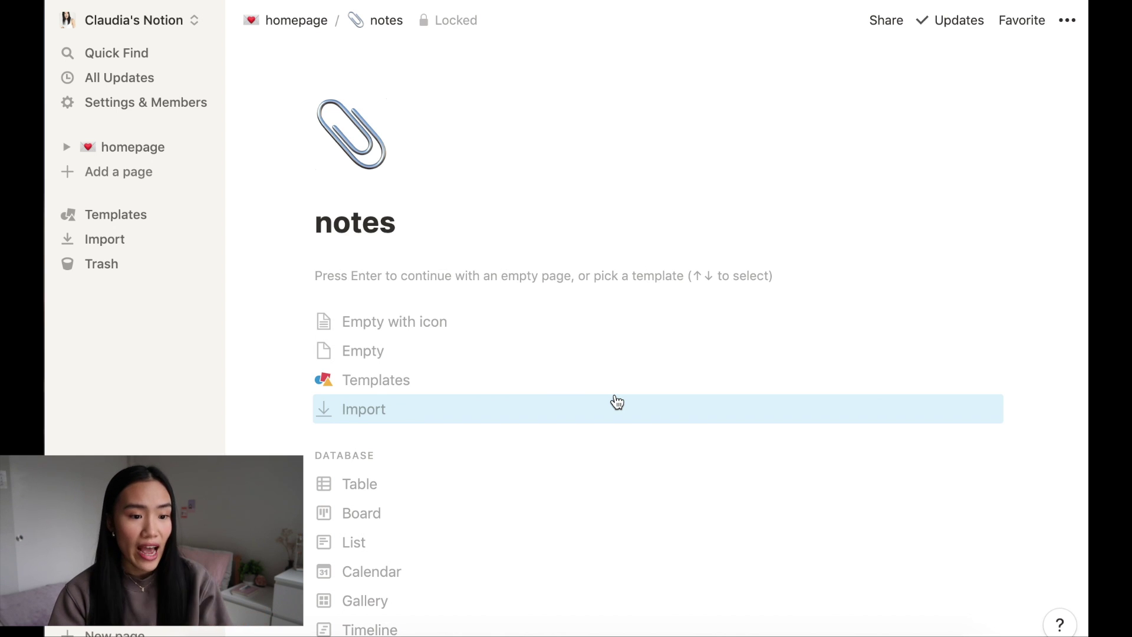
pyautogui.press('super+bracketleft')
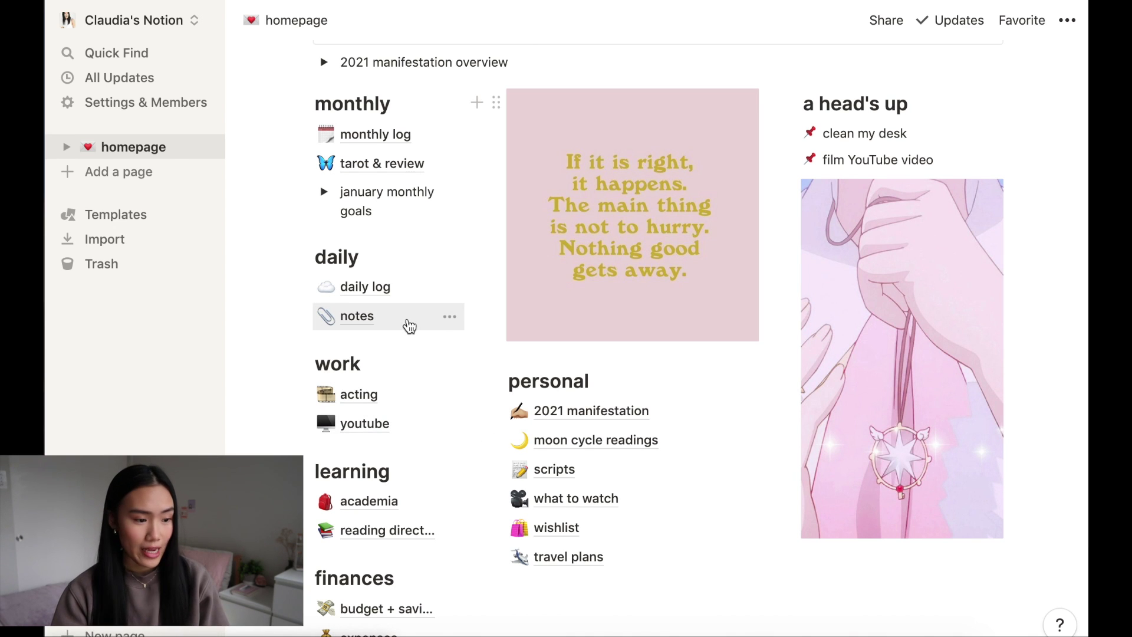
pyautogui.click(360, 395)
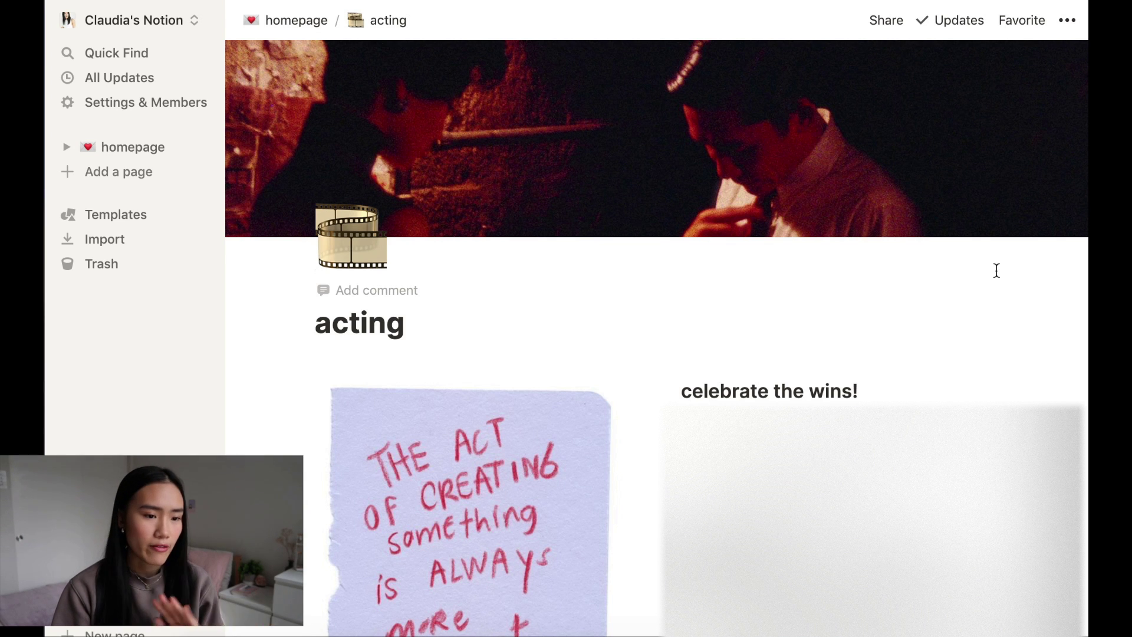
pyautogui.scroll(-4, 360, 93)
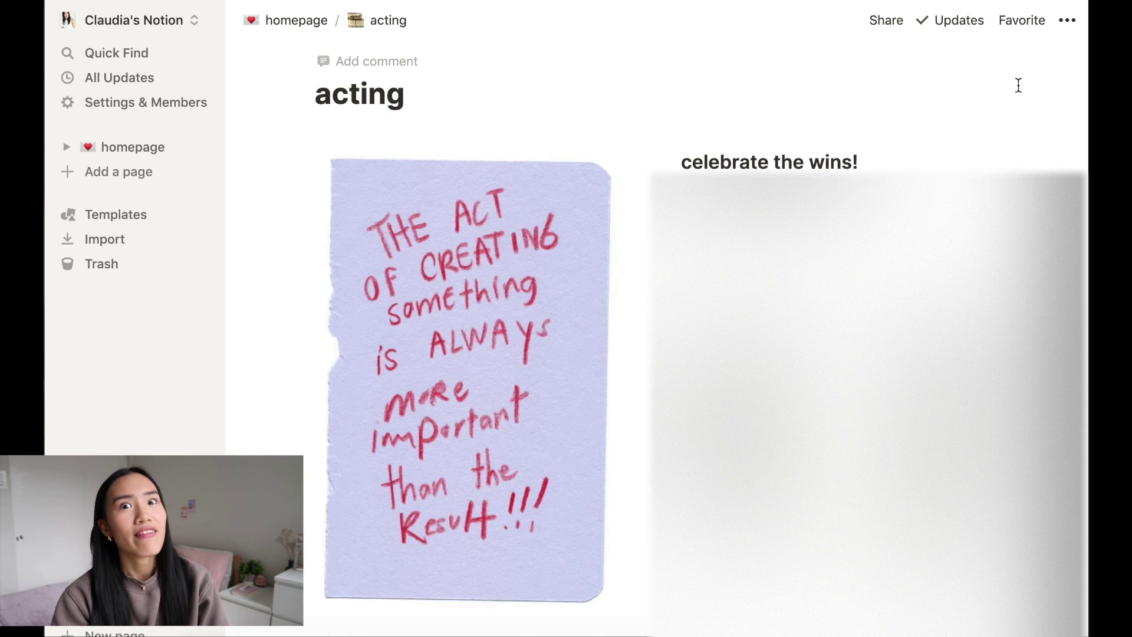
pyautogui.scroll(-8, 454, 428)
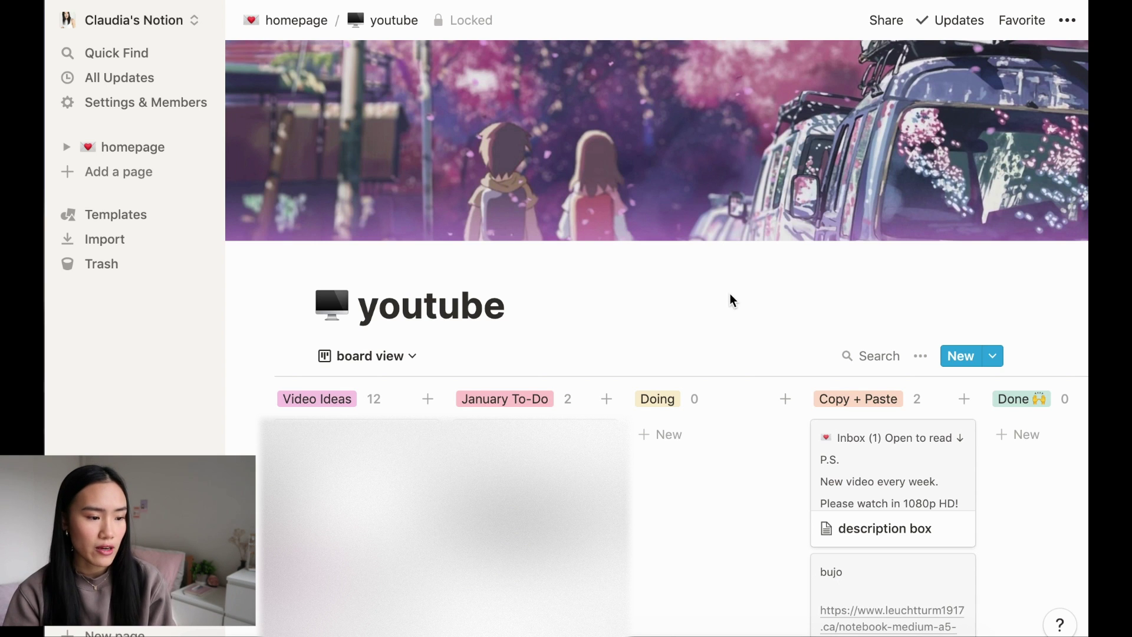
# - Check the views available for the youtube page and look across the columns of its board view
pyautogui.click(400, 358)
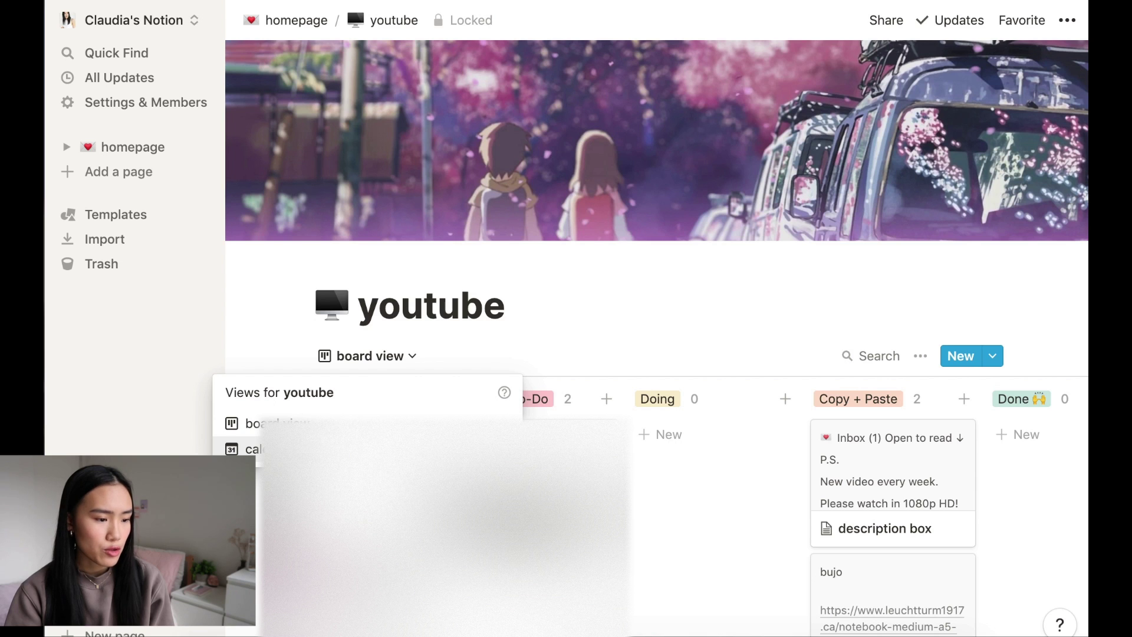
pyautogui.click(598, 324)
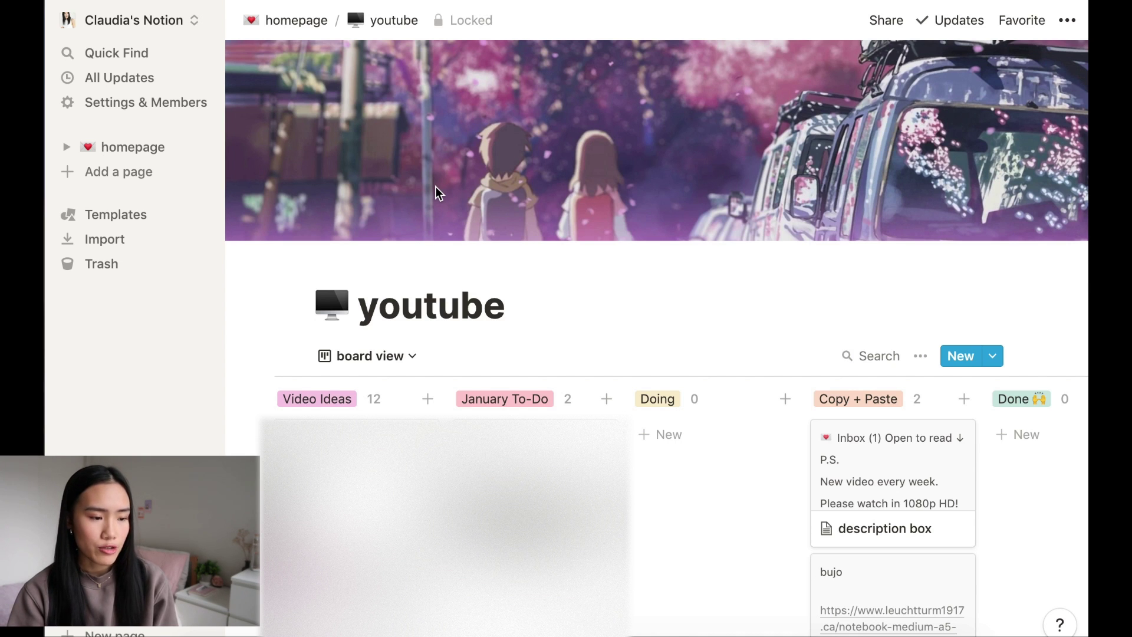
pyautogui.scroll(-4, 436, 192)
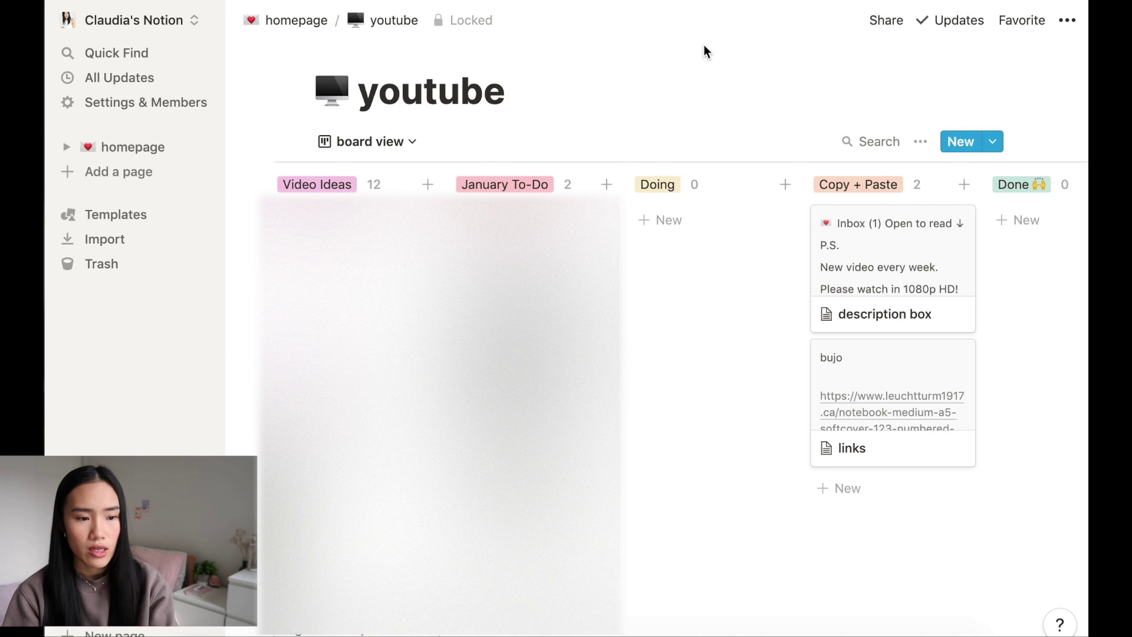
pyautogui.hscroll(6, 703, 44)
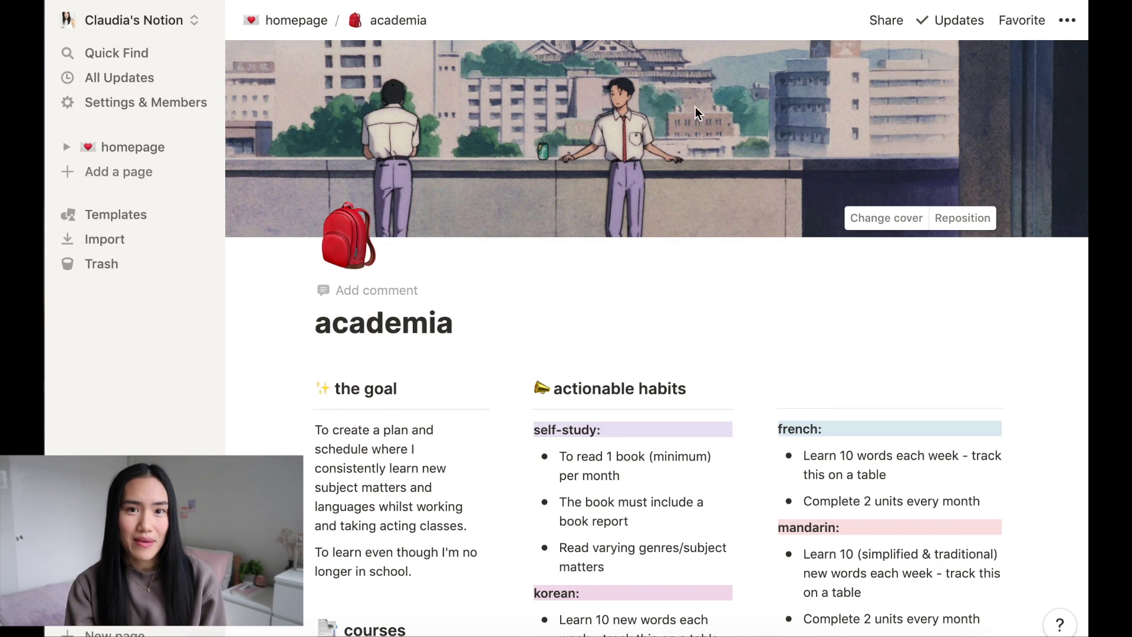
# - Examine the academia page's goal, actionable habits, courses, weekly schedule and resources table
pyautogui.scroll(-3, 575, 274)
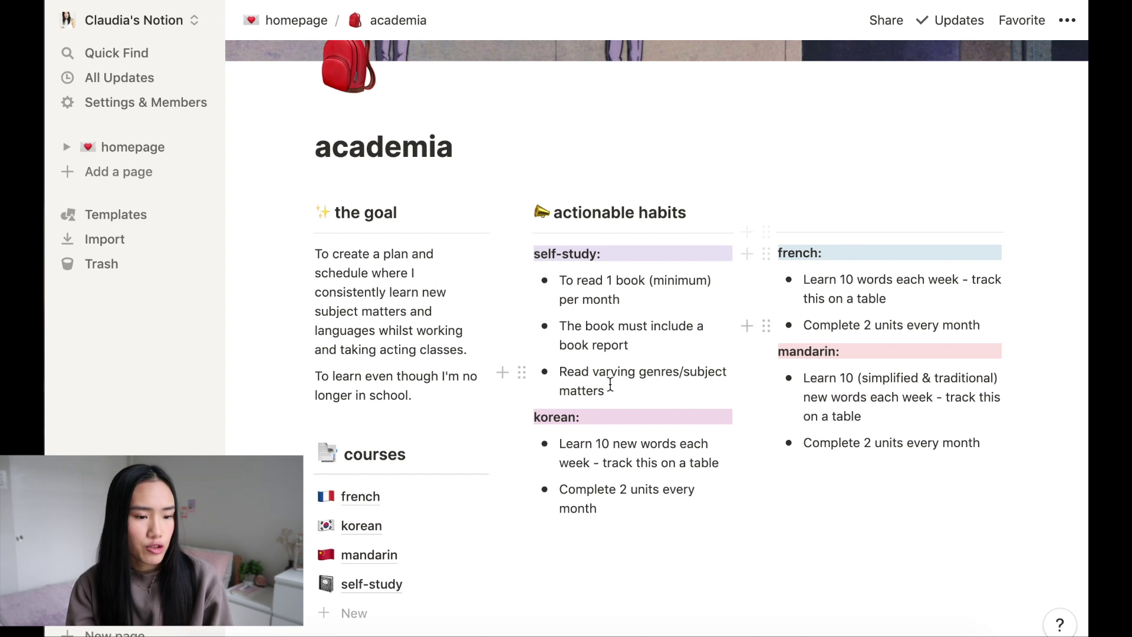
pyautogui.scroll(-3, 882, 354)
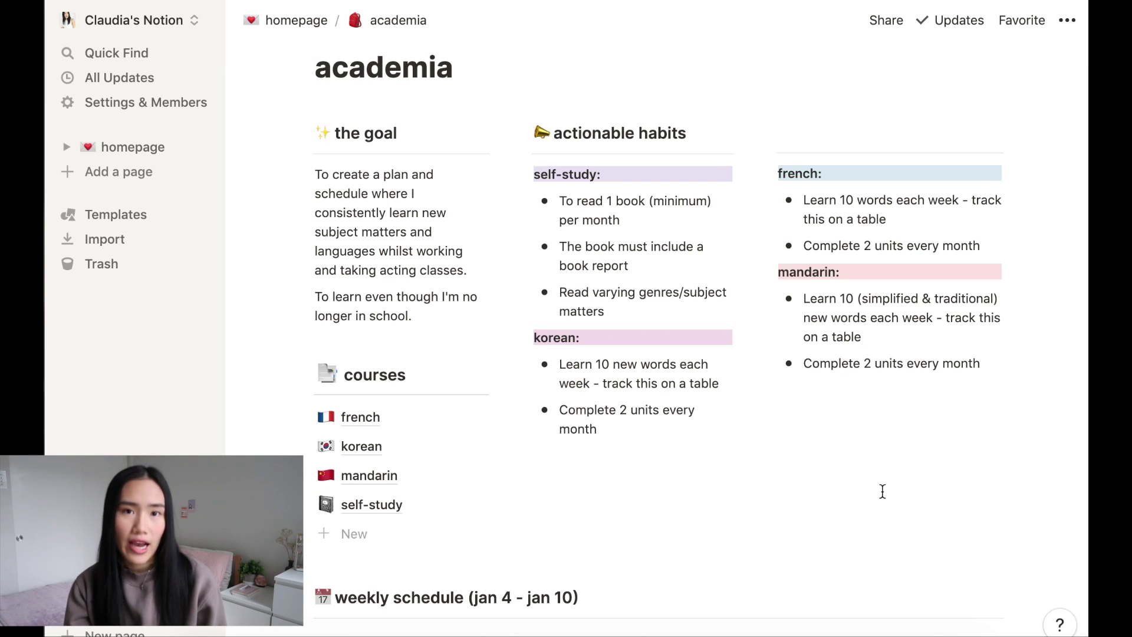
pyautogui.scroll(1, 882, 491)
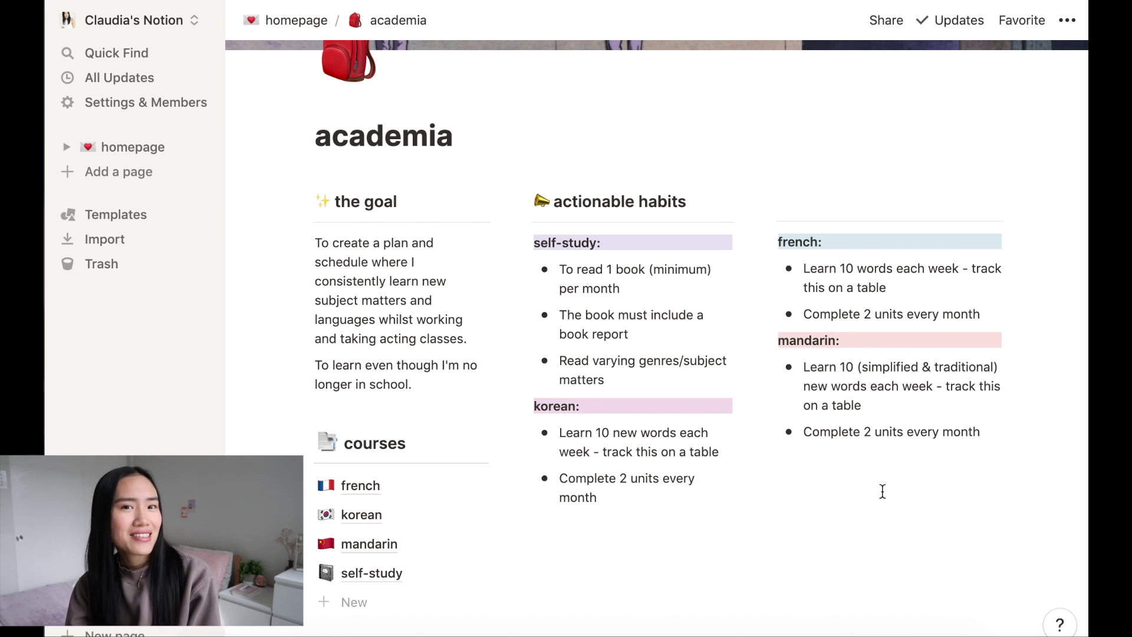
pyautogui.scroll(-6, 883, 491)
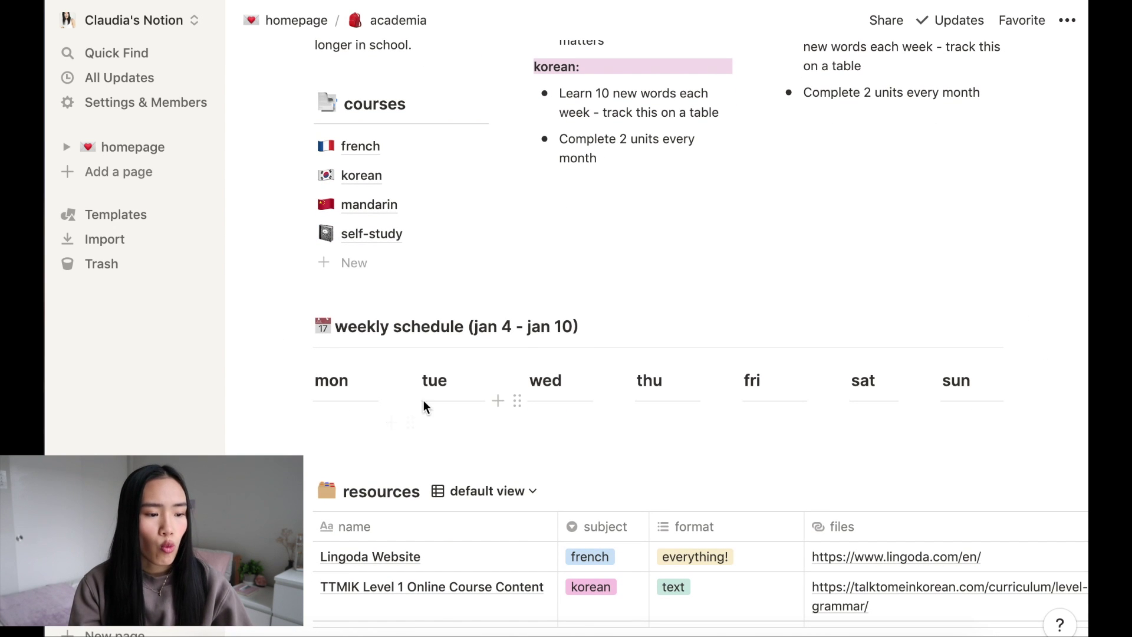
pyautogui.scroll(-4, 356, 224)
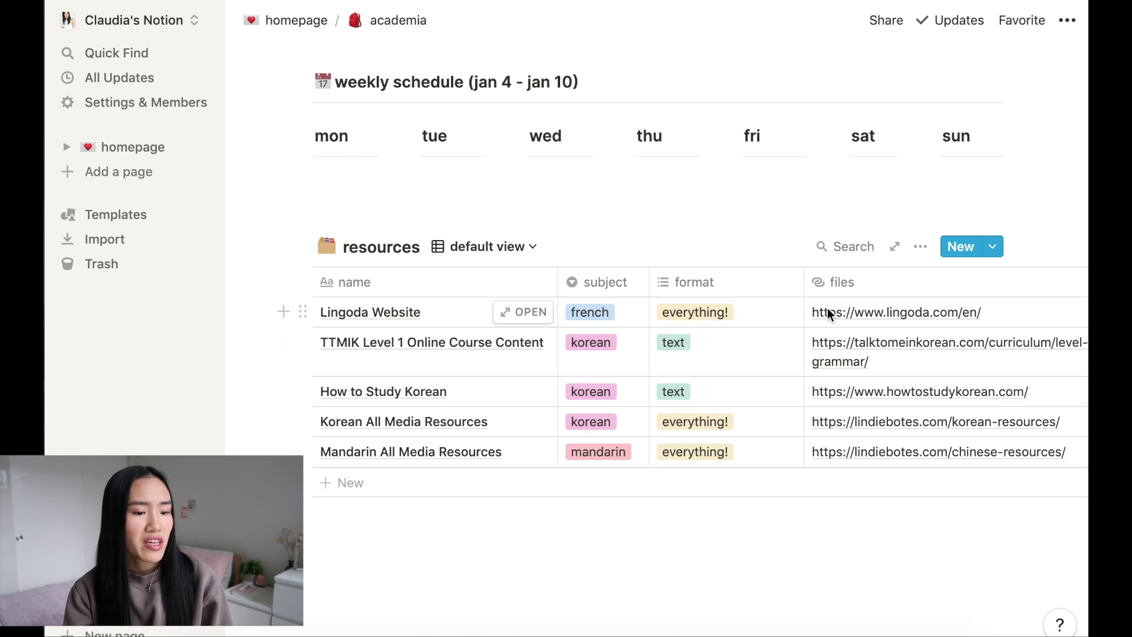
pyautogui.scroll(10, 450, 367)
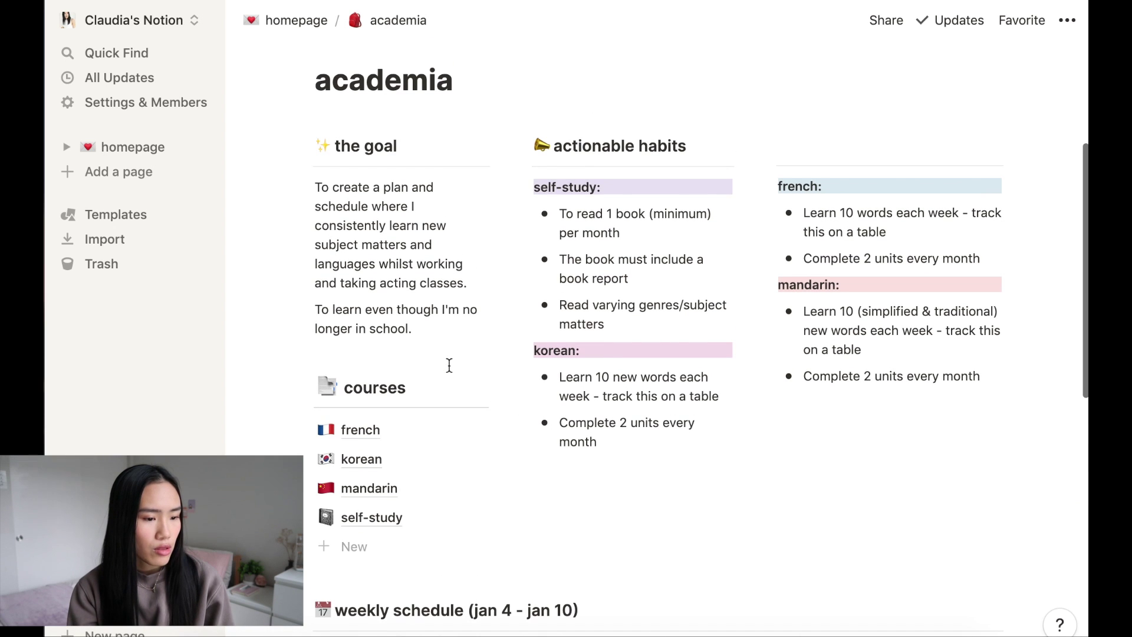
# - Open the french course, review its weekly to-dos, habits, supplemental resources and vocab tables, and close it
pyautogui.click(359, 433)
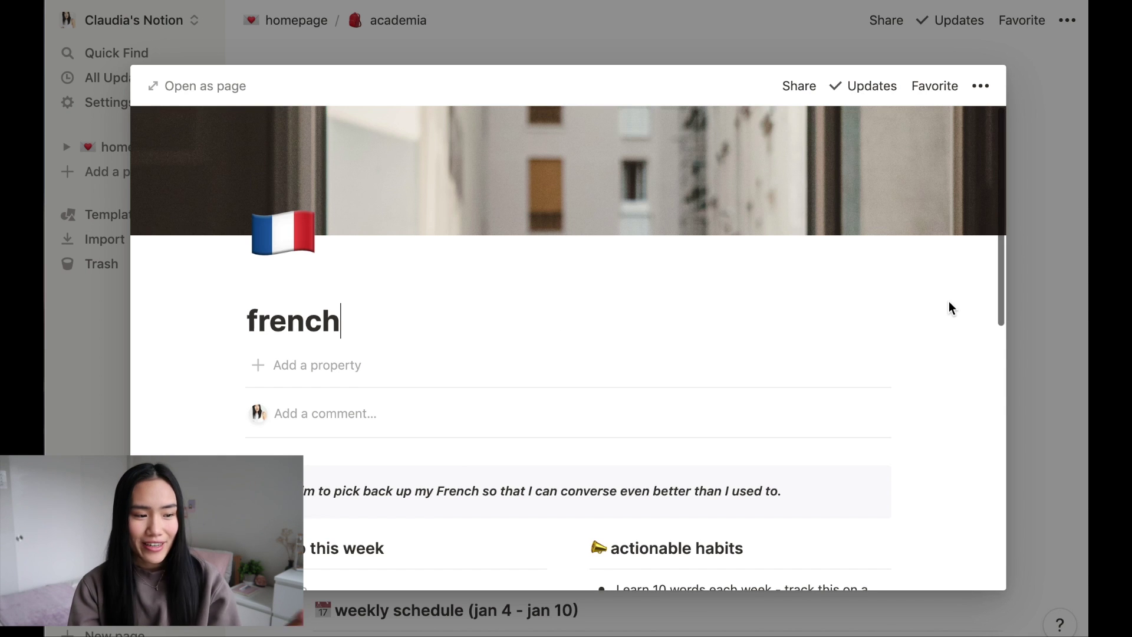
pyautogui.scroll(-3, 948, 302)
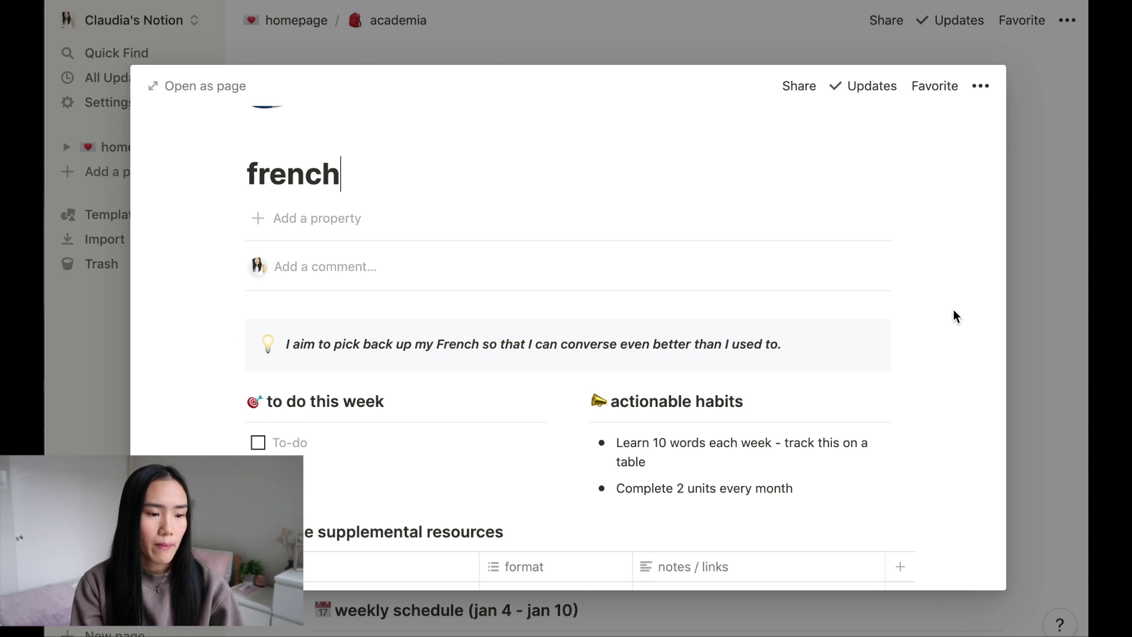
pyautogui.scroll(-2, 953, 317)
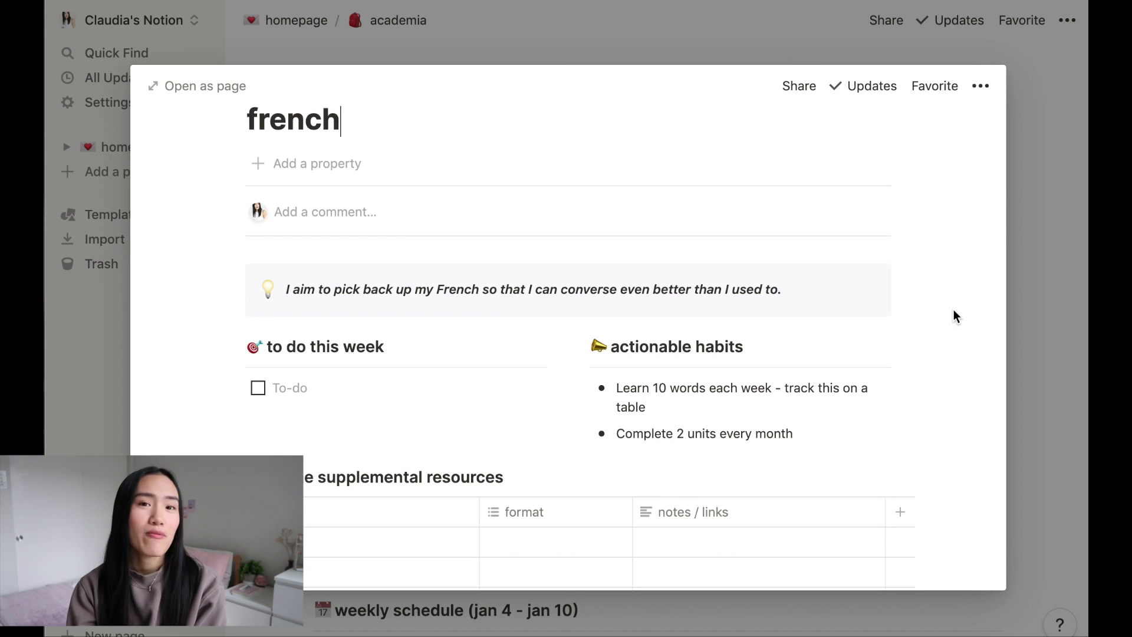
pyautogui.scroll(-1, 953, 310)
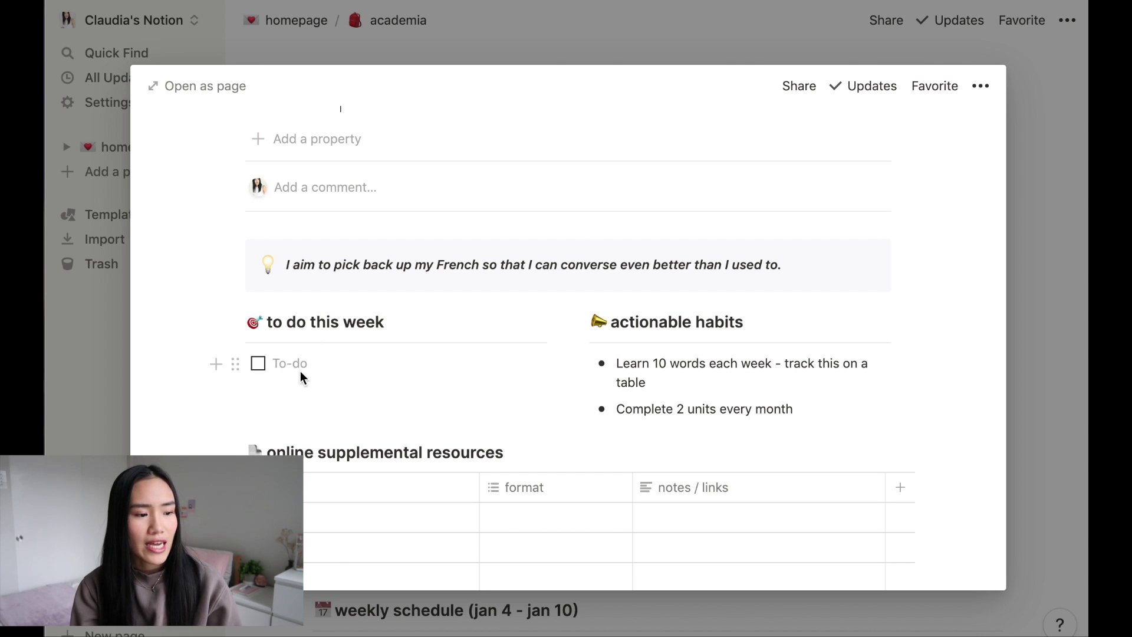
pyautogui.scroll(-5, 349, 378)
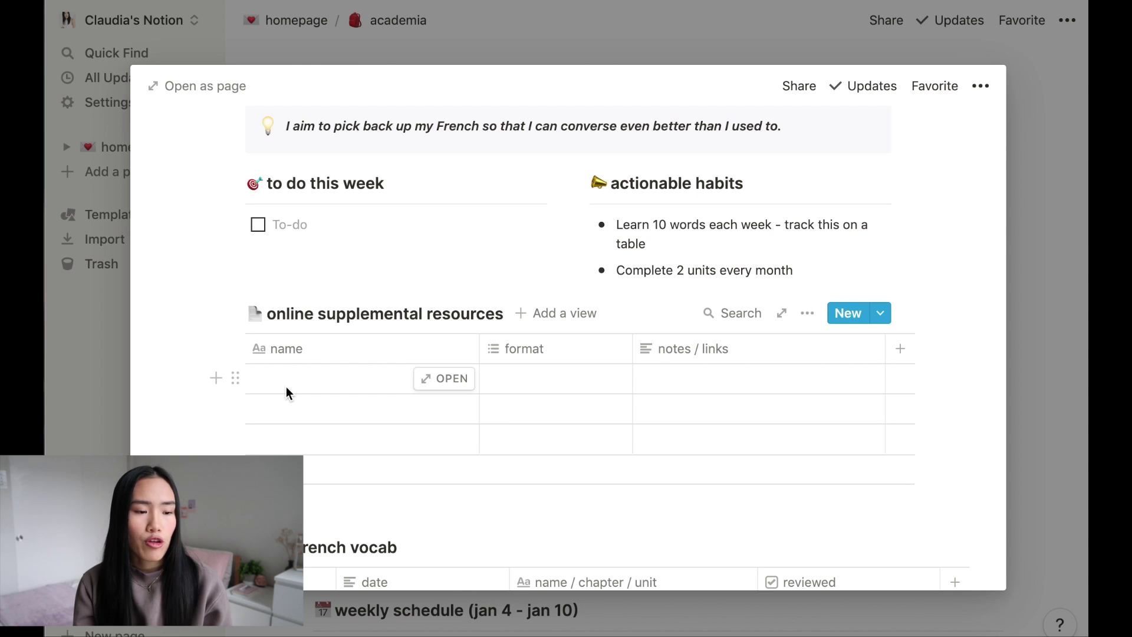
pyautogui.scroll(-3, 465, 437)
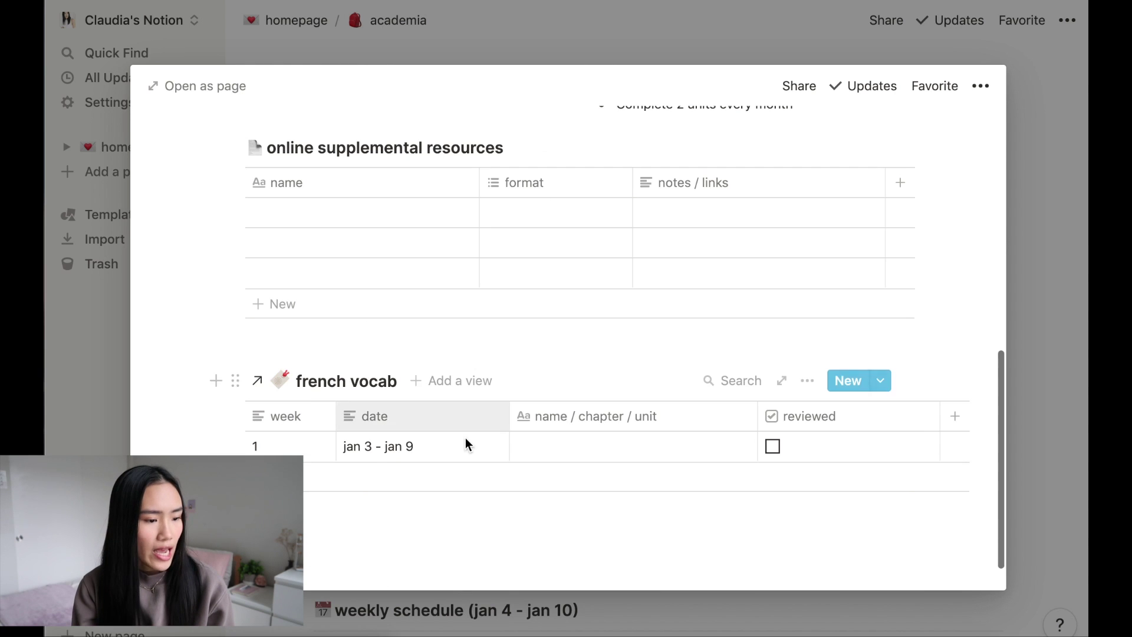
pyautogui.press('Escape')
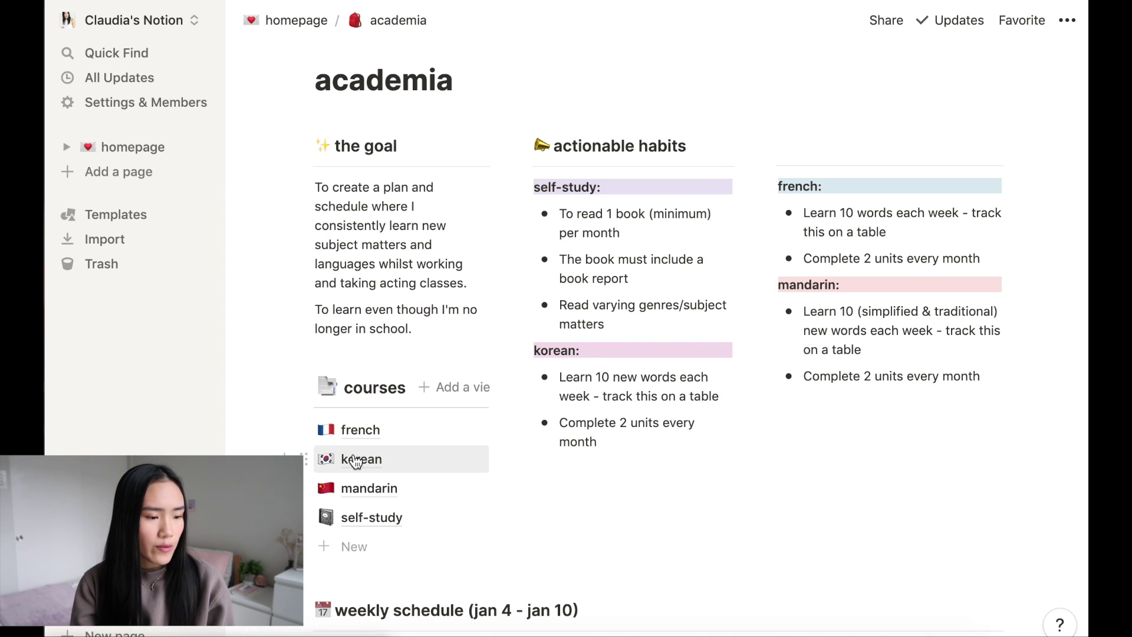
# - Open the korean course, review its weekly to-dos, actionable habits, supplemental resources and vocab sections, and close it
pyautogui.click(355, 456)
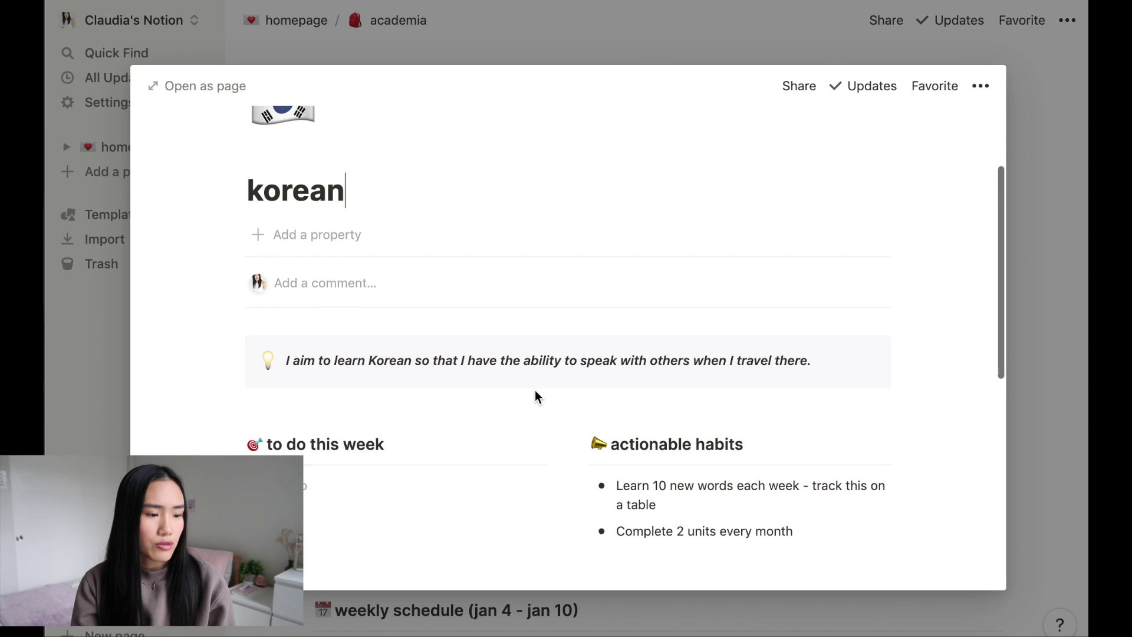
pyautogui.scroll(-1, 277, 401)
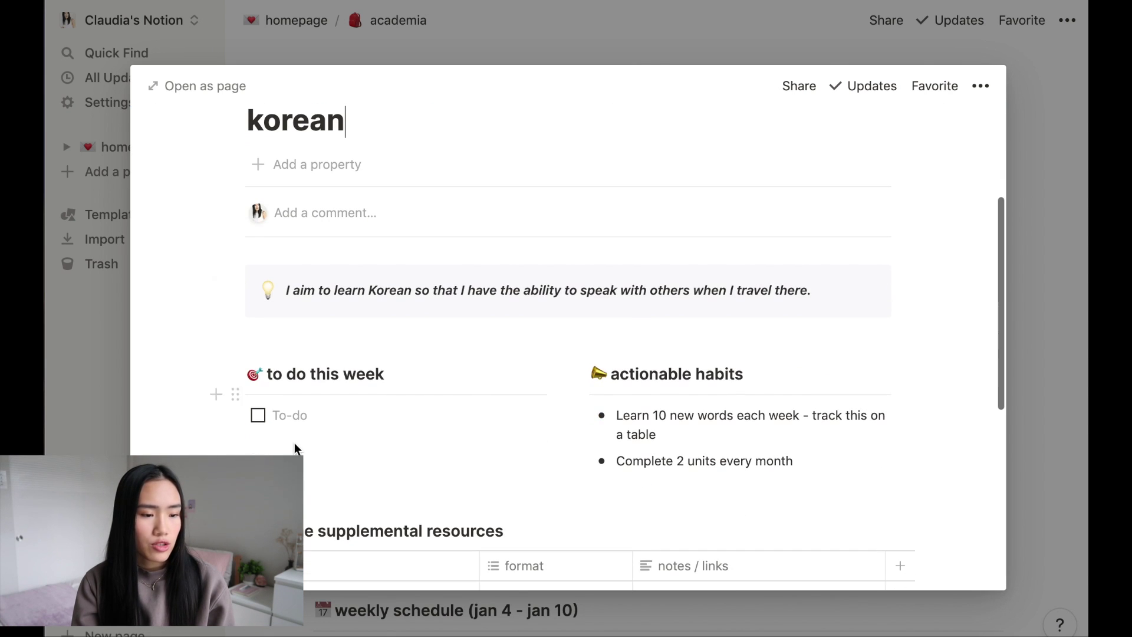
pyautogui.scroll(-3, 653, 424)
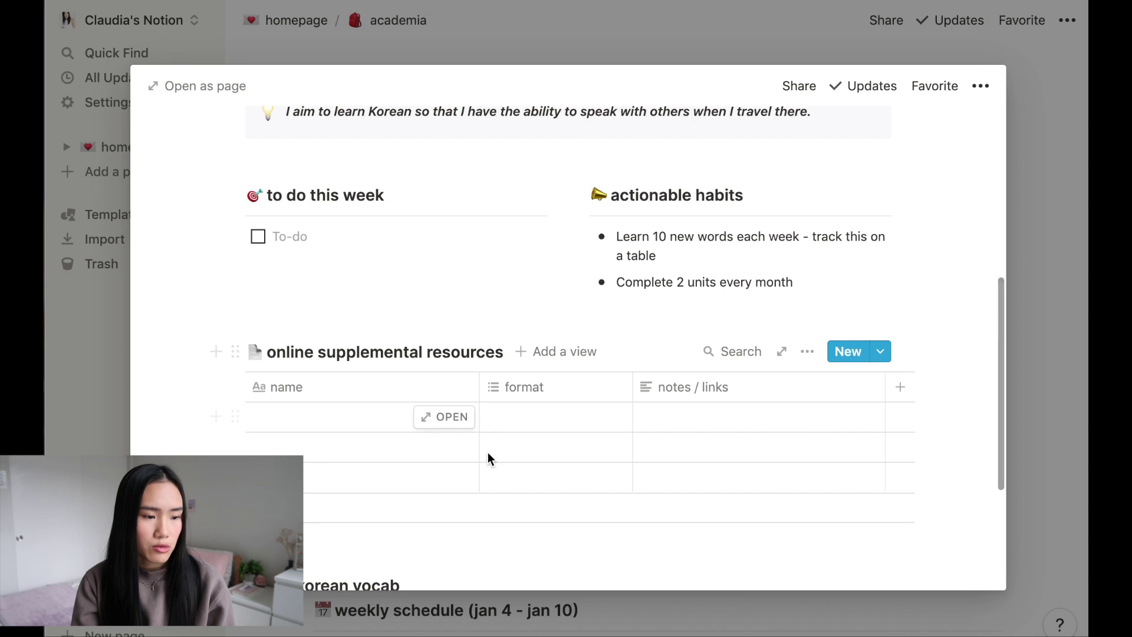
pyautogui.scroll(-4, 487, 451)
pyautogui.press('super+bracketleft')
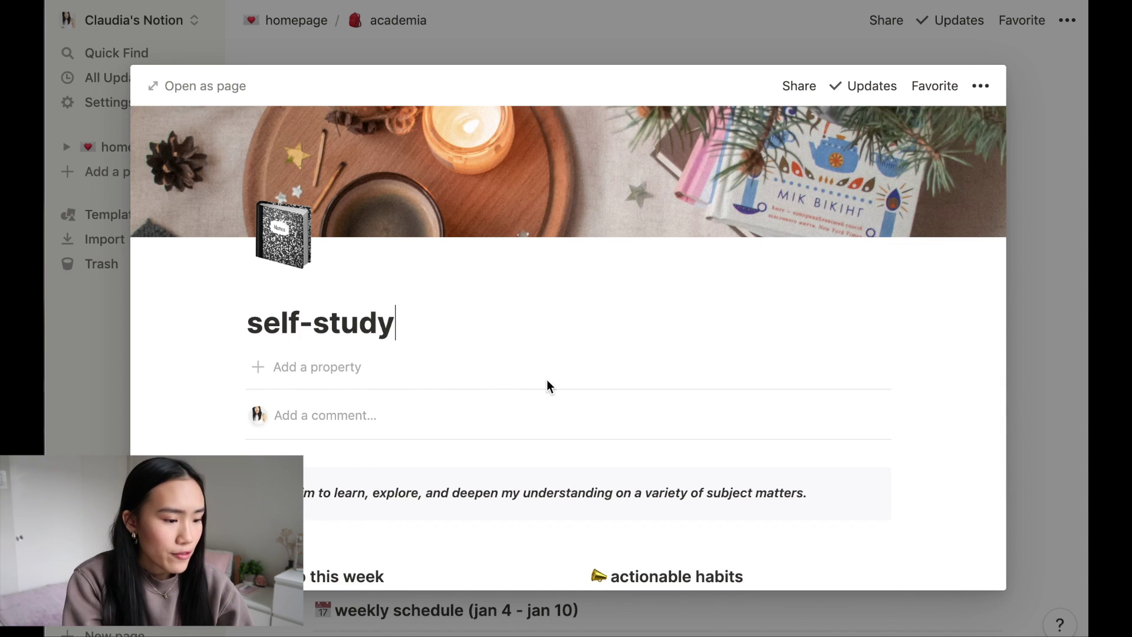
# - Read through the self-study course's aim, weekly to-dos, actionable habits, currently studying section and online supplemental resources table
pyautogui.scroll(-2, 546, 380)
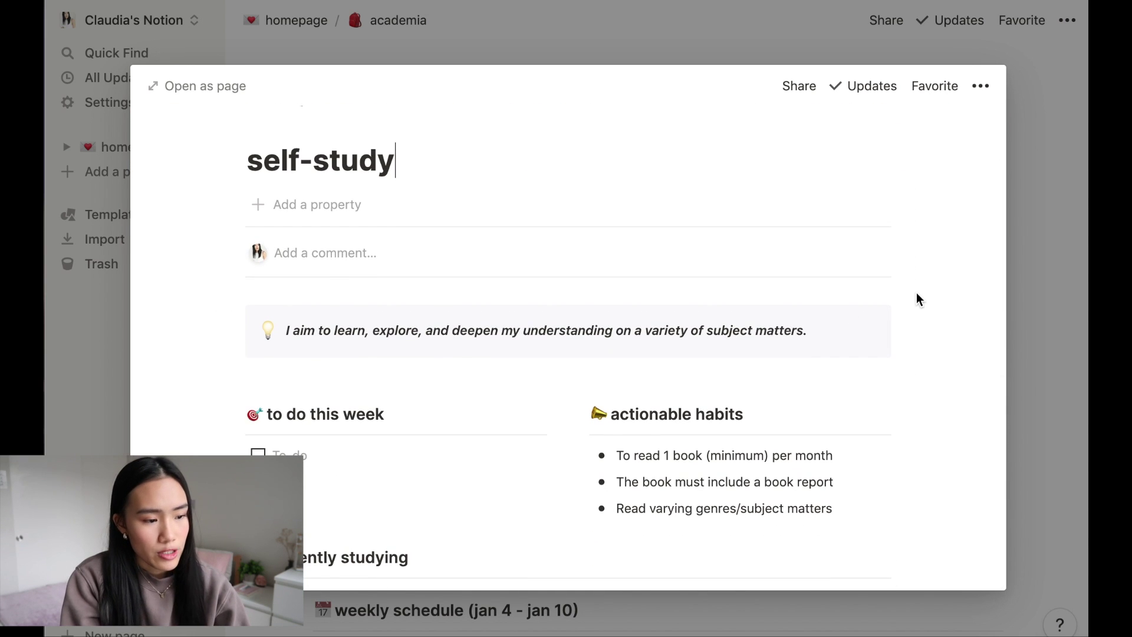
pyautogui.scroll(-1, 915, 295)
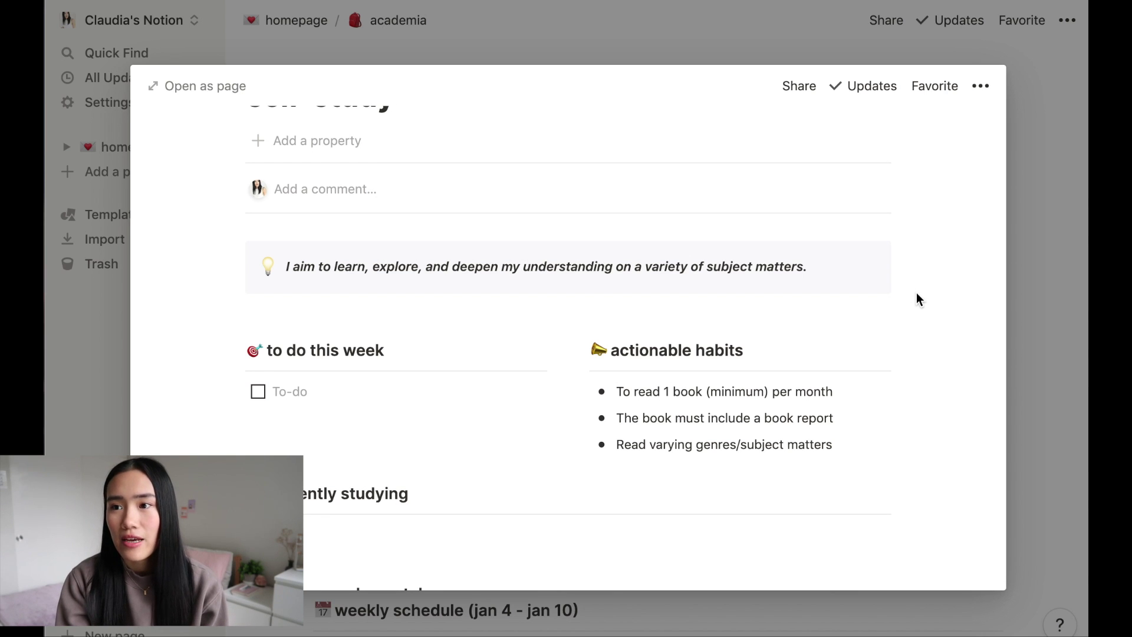
pyautogui.scroll(-3, 926, 314)
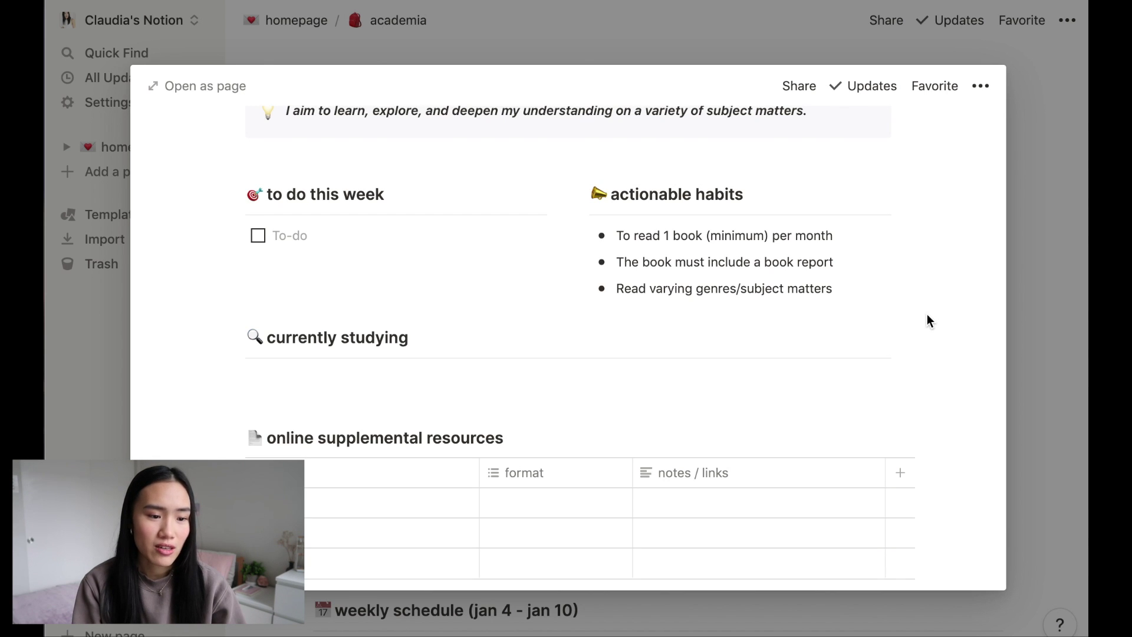
pyautogui.scroll(-1, 926, 321)
pyautogui.scroll(-10, 926, 321)
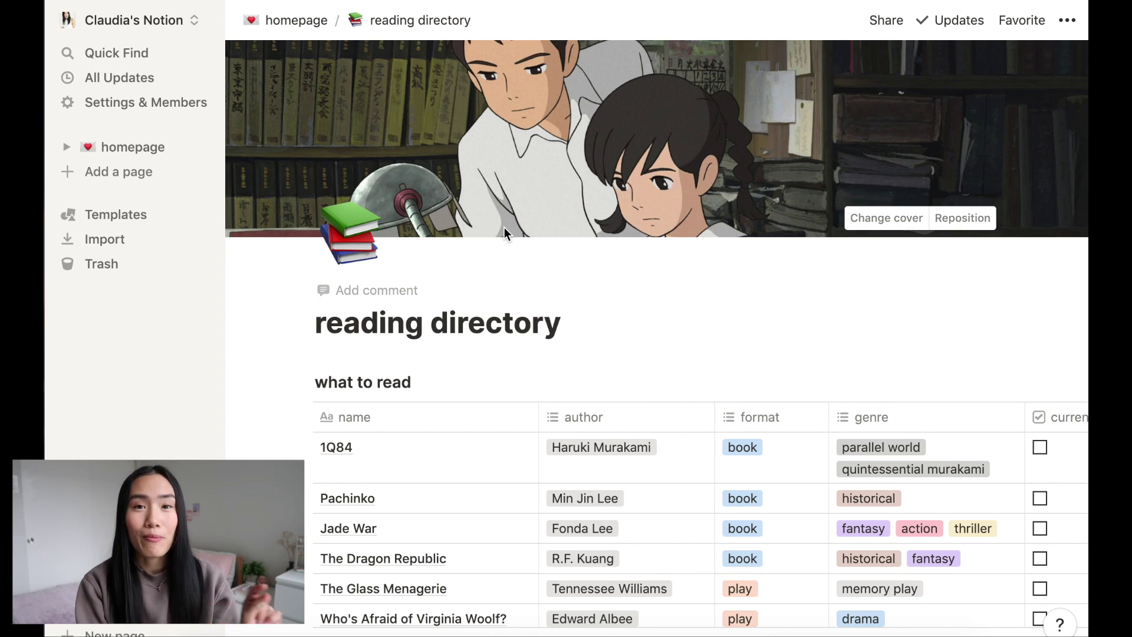
# - Examine the reading directory's what to read table across its name, author, format, genre and currently reading columns
pyautogui.scroll(-3, 504, 228)
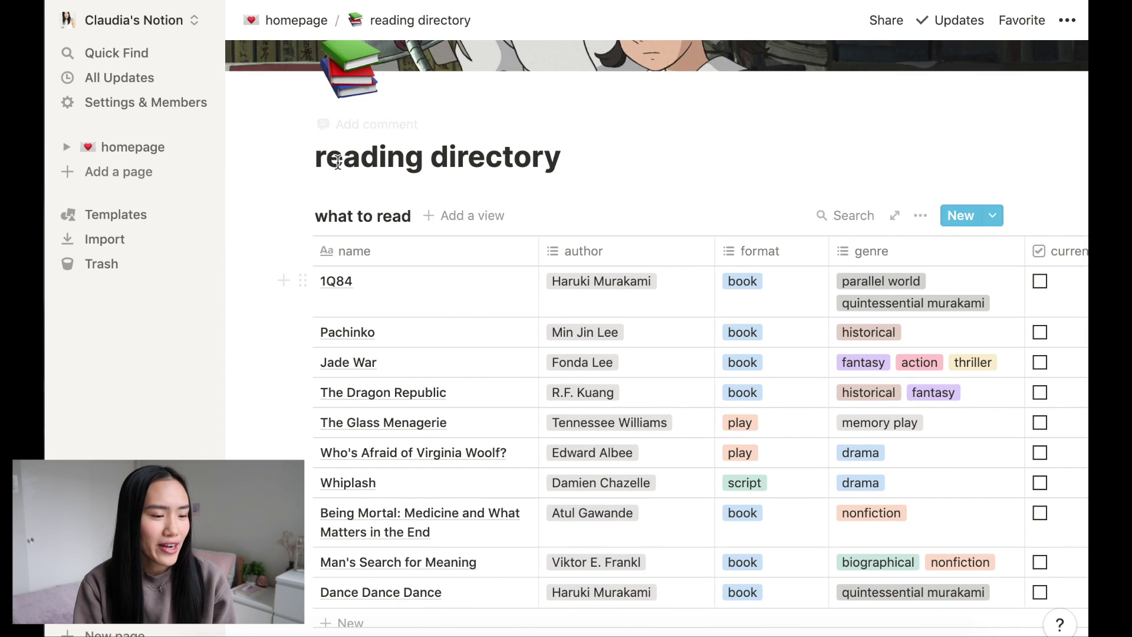
pyautogui.scroll(-3, 581, 292)
pyautogui.scroll(3, 581, 292)
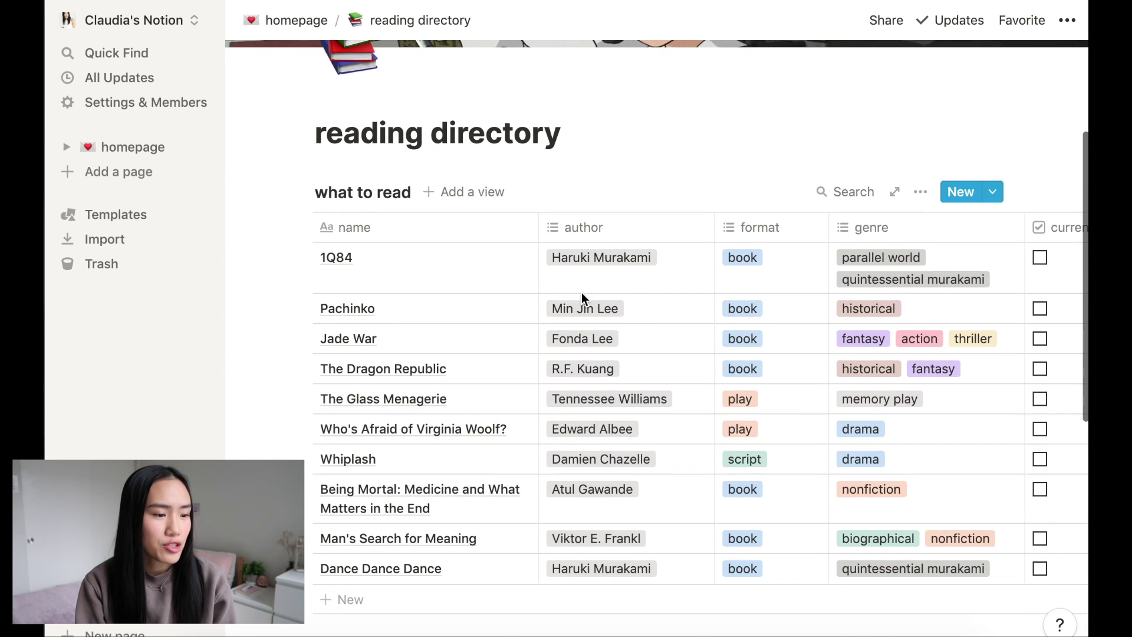
pyautogui.scroll(-5, 582, 293)
pyautogui.scroll(4, 581, 292)
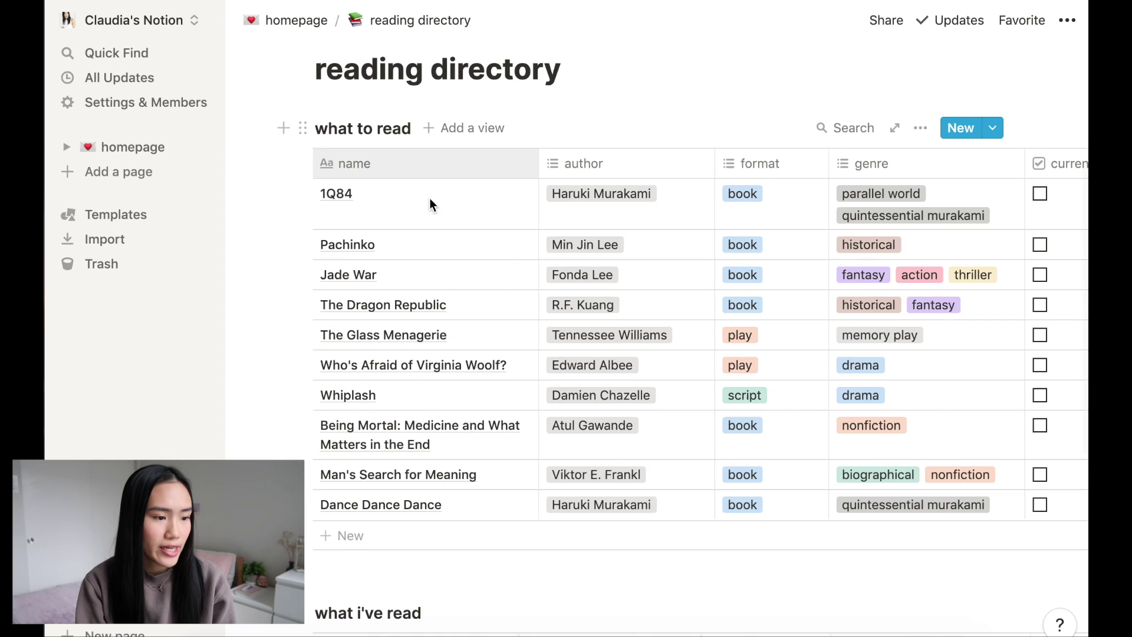
pyautogui.scroll(-3, 429, 198)
pyautogui.scroll(3, 480, 500)
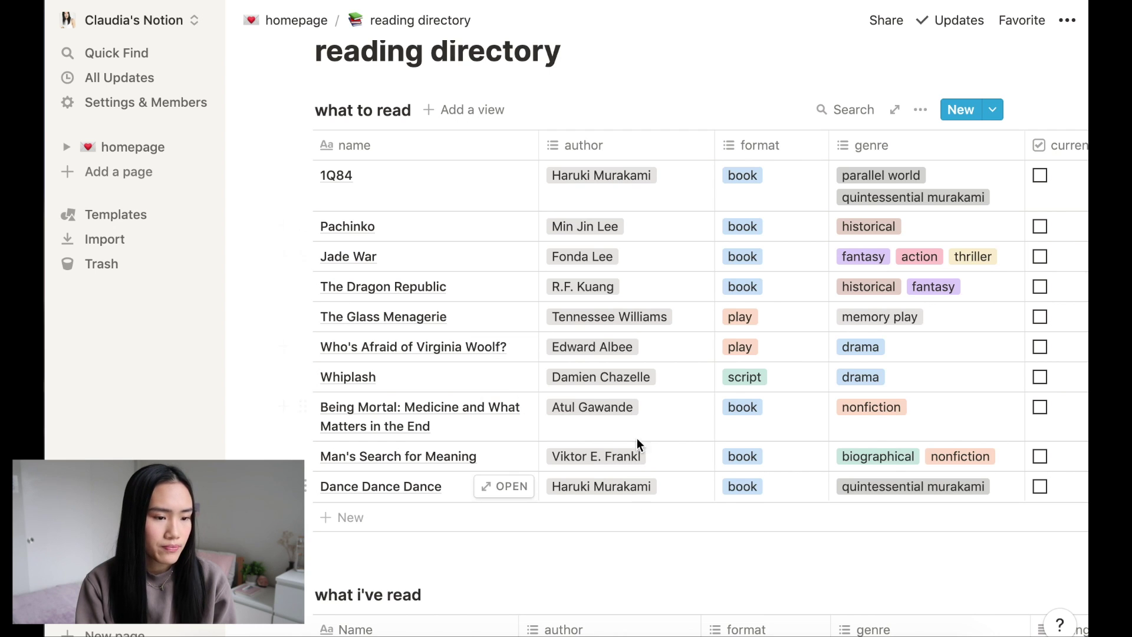
pyautogui.hscroll(3, 635, 235)
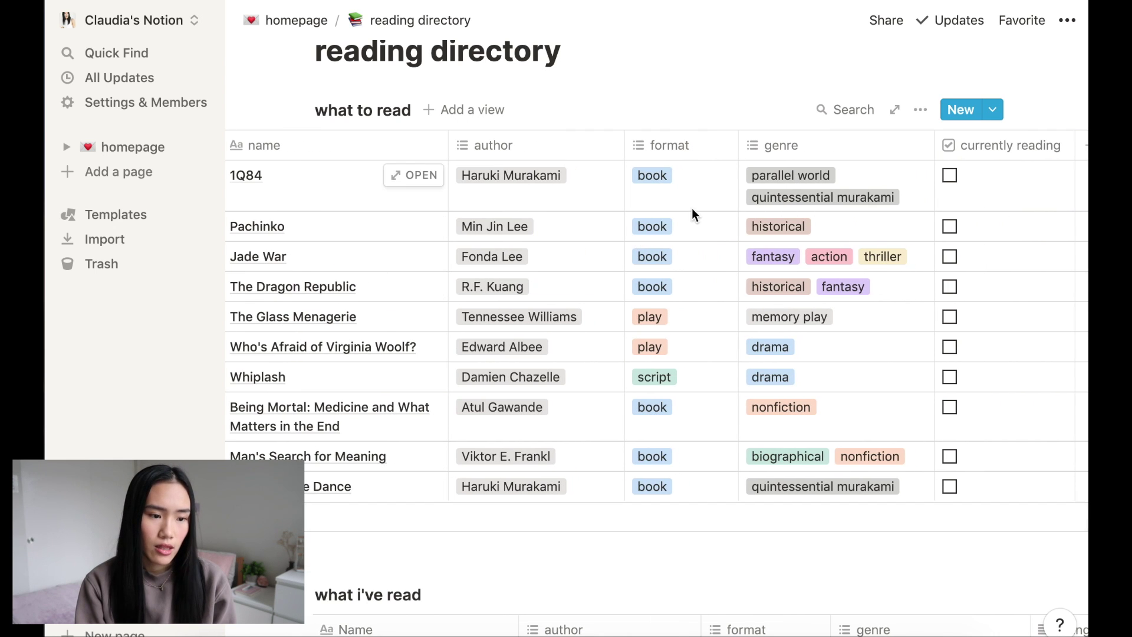
pyautogui.hscroll(2, 692, 210)
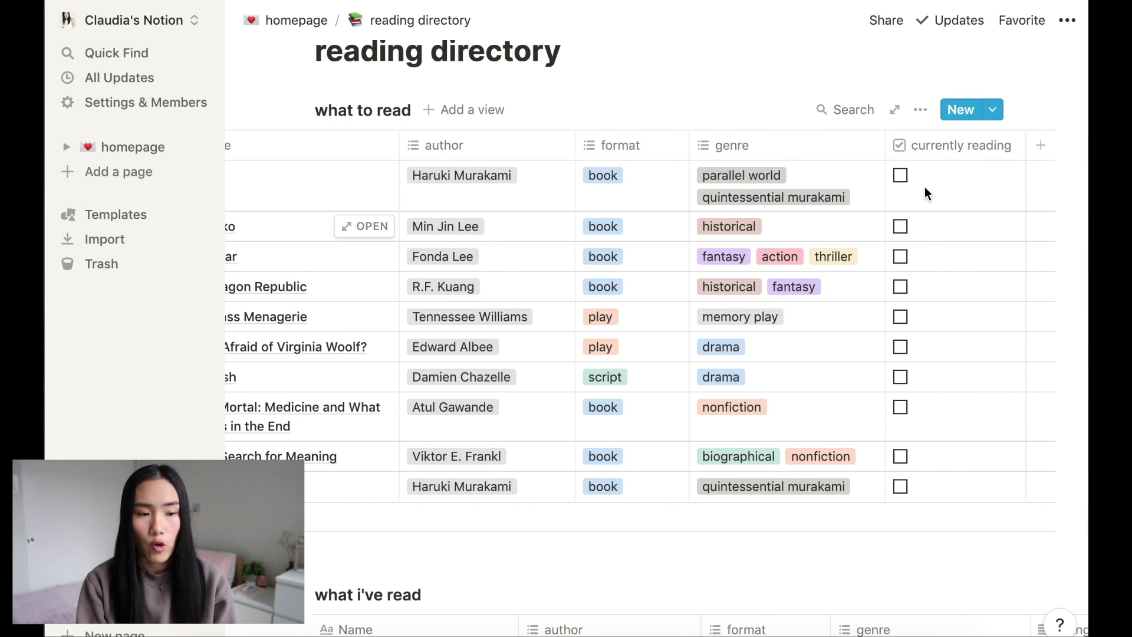
pyautogui.hscroll(-5, 776, 299)
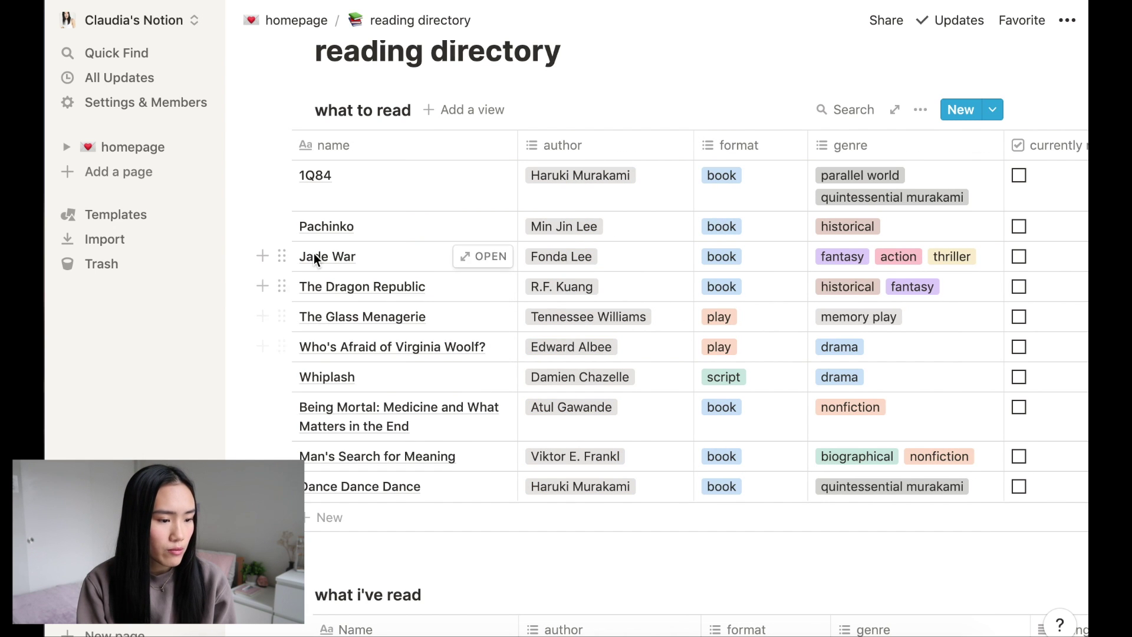
pyautogui.hscroll(2, 433, 539)
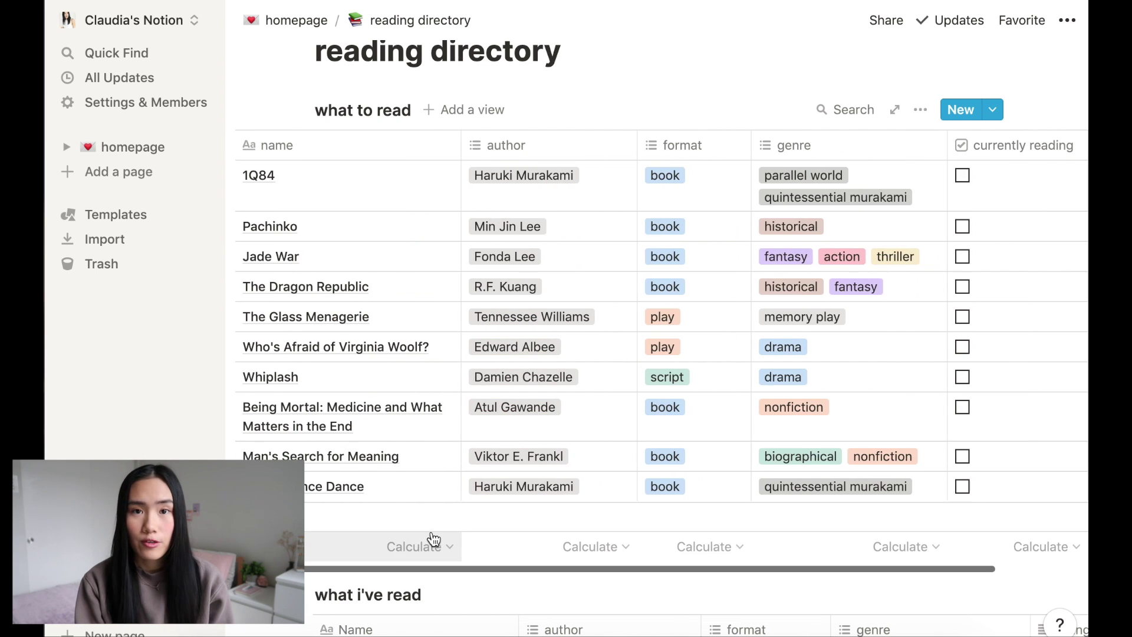
# - Add The Rape of Nanking as a new row in the what to read table, with Iris Chang as author
pyautogui.click(384, 516)
pyautogui.write('The Rape of Nanking')
pyautogui.press('Escape')
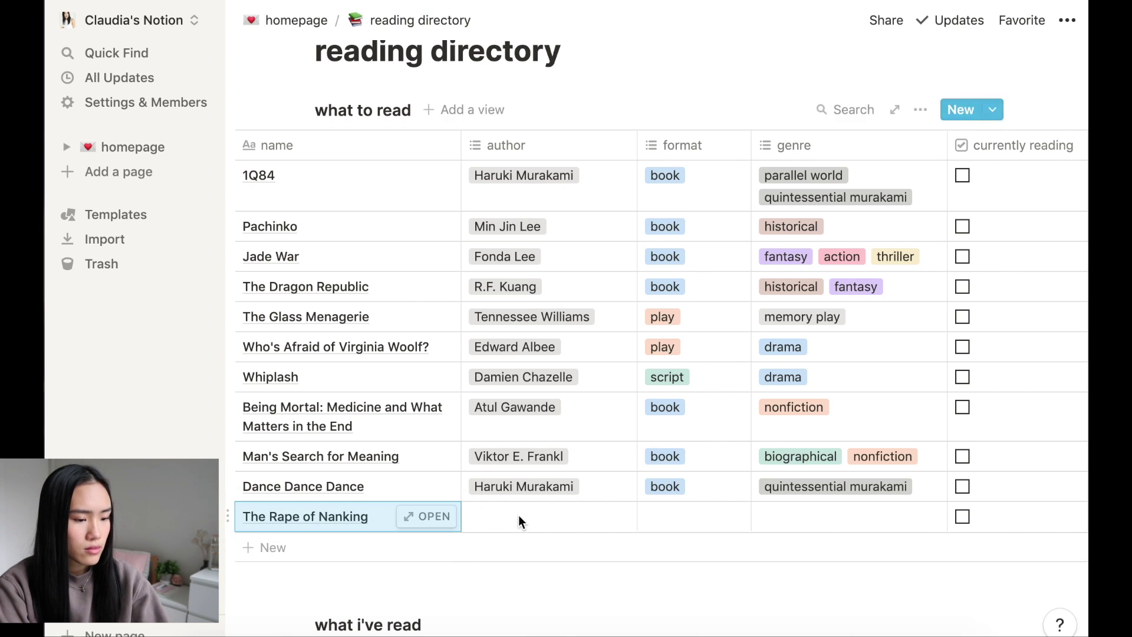
pyautogui.click(519, 516)
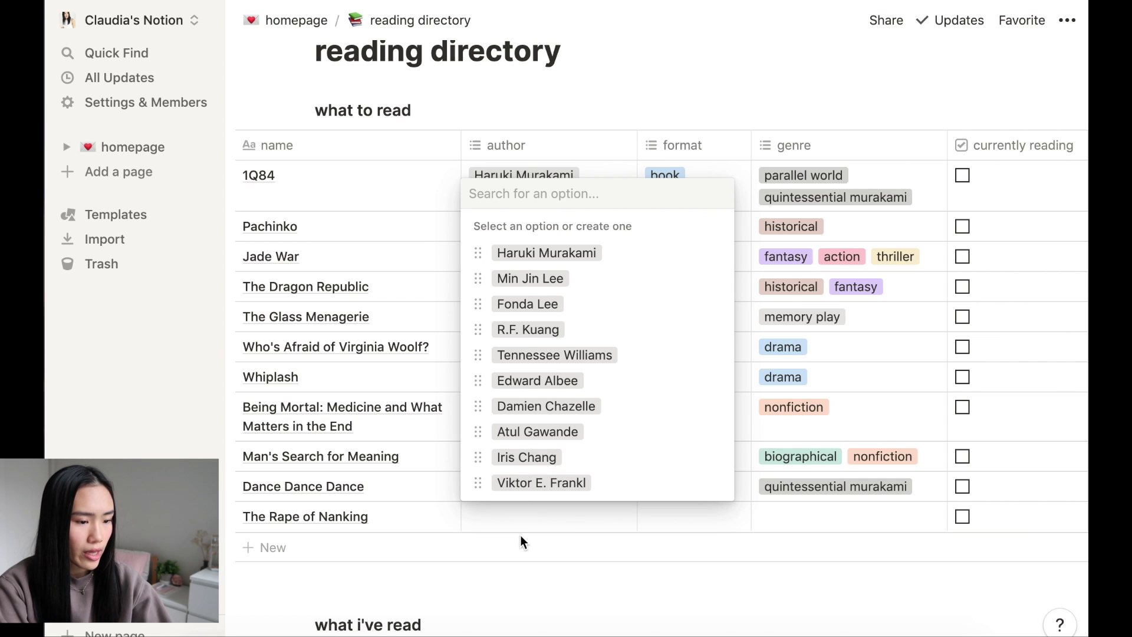
pyautogui.write('Iris')
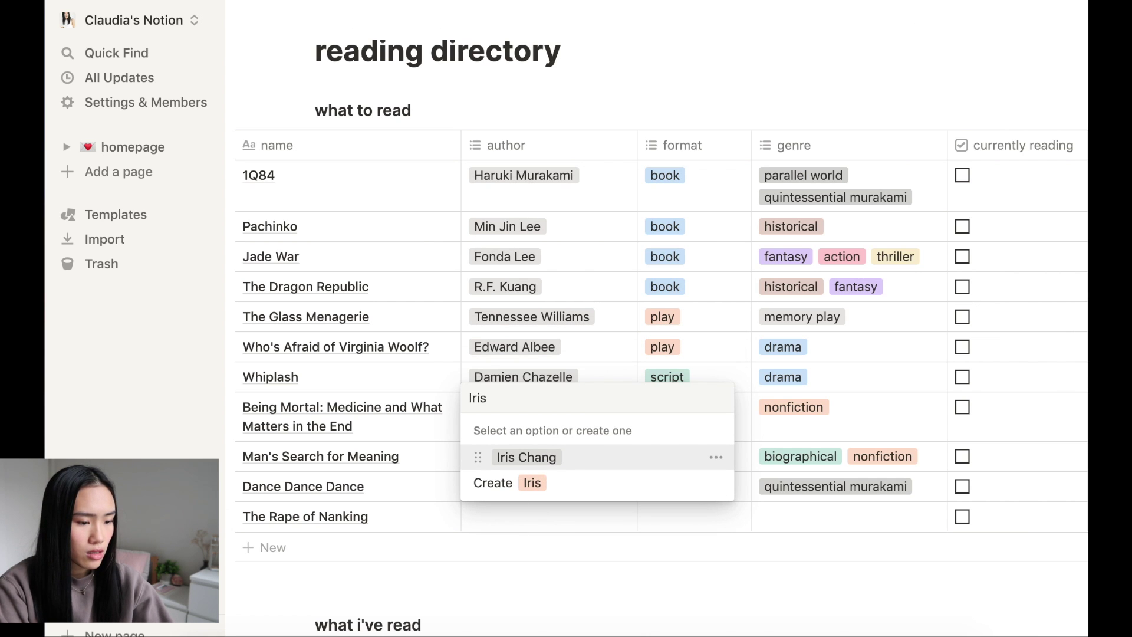
pyautogui.click(533, 456)
pyautogui.press('Escape')
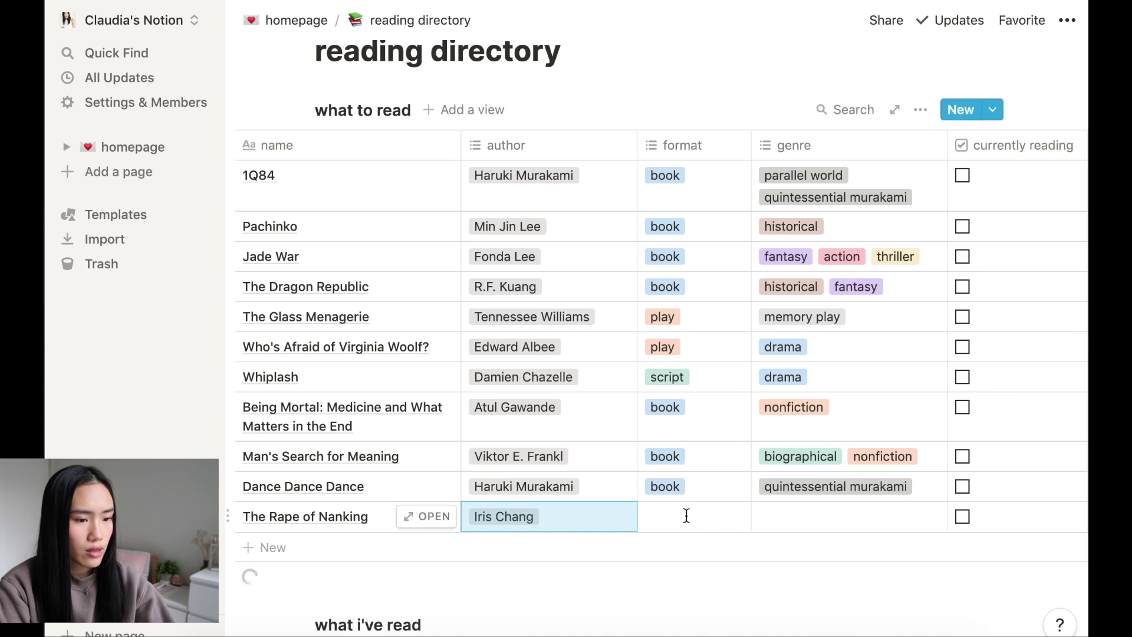
# - Complete The Rape of Nanking's row with format book, genres nonfiction and historical, and currently reading checked
pyautogui.click(672, 517)
pyautogui.click(680, 575)
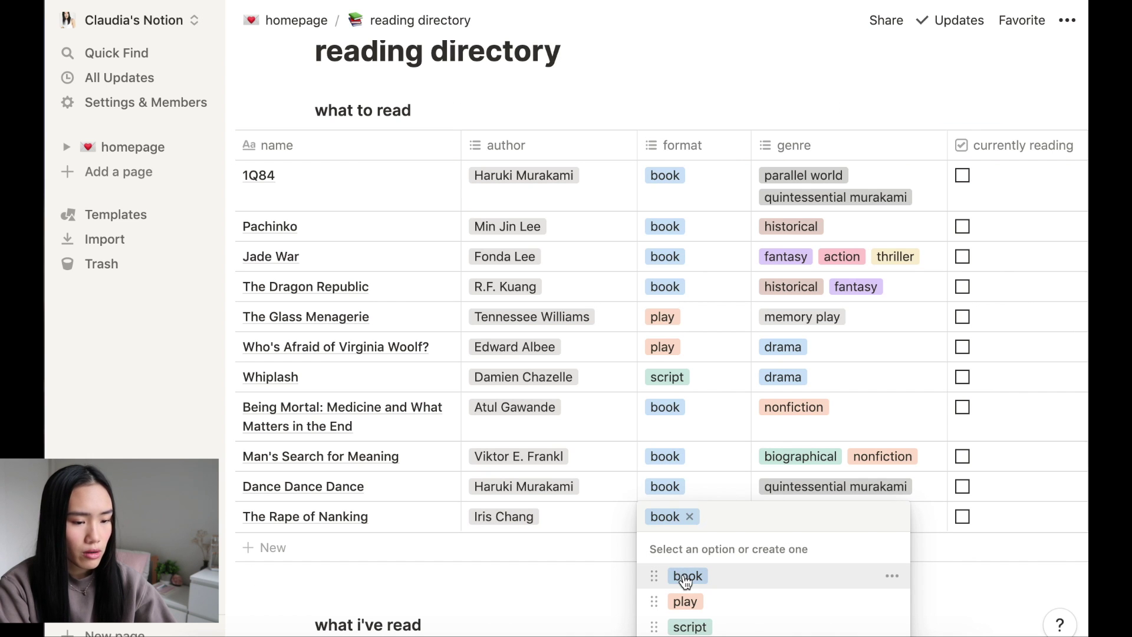
pyautogui.press('Escape')
pyautogui.click(878, 515)
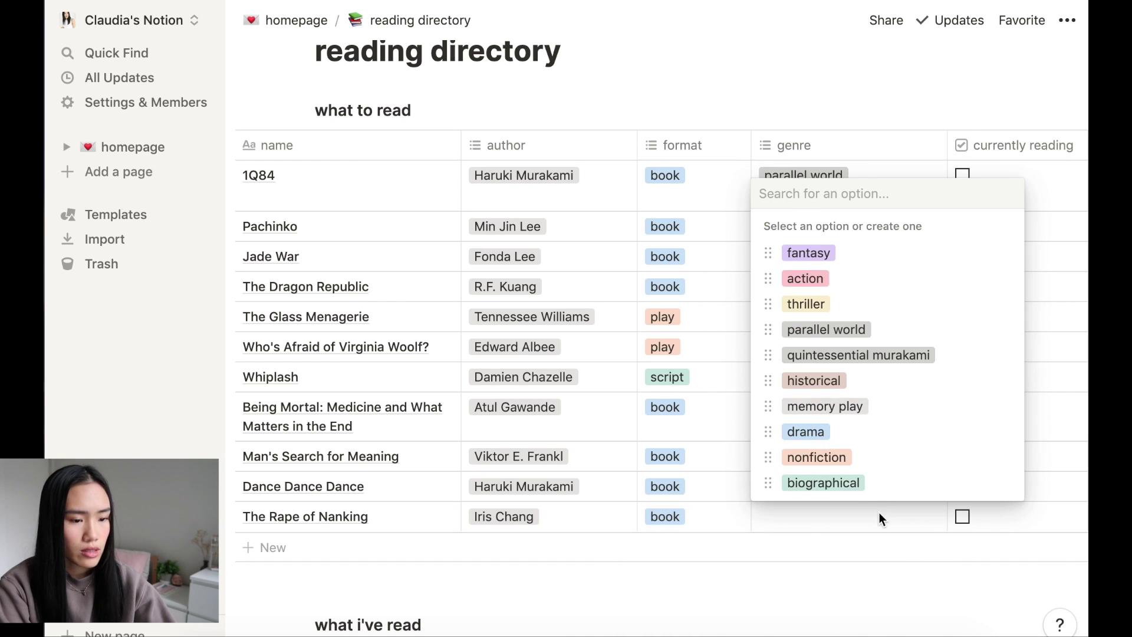
pyautogui.click(820, 459)
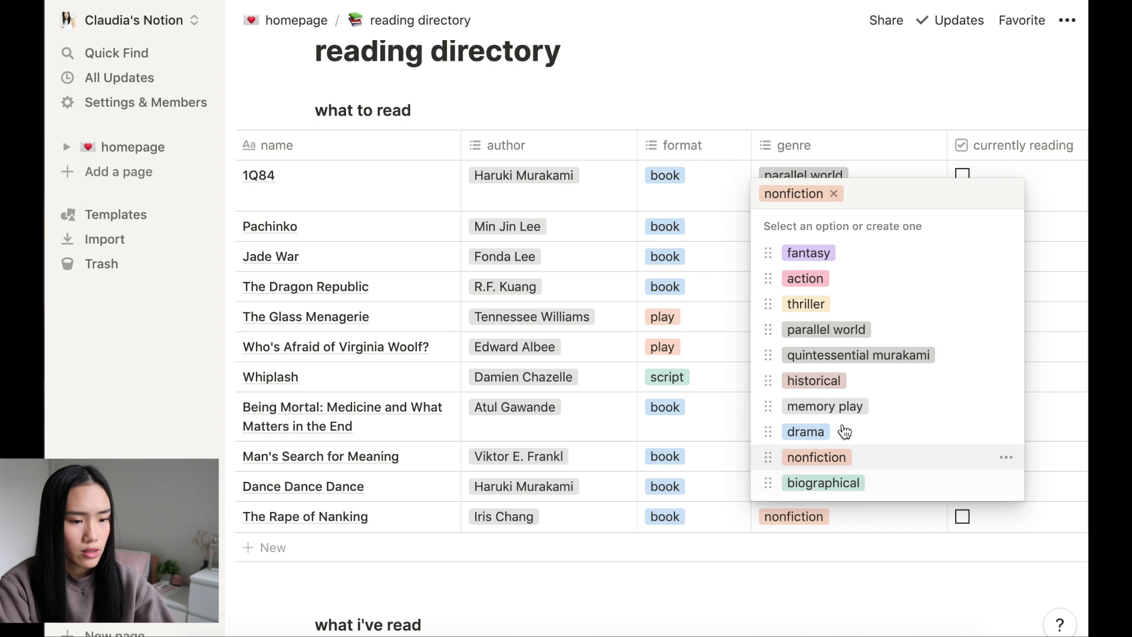
pyautogui.click(835, 382)
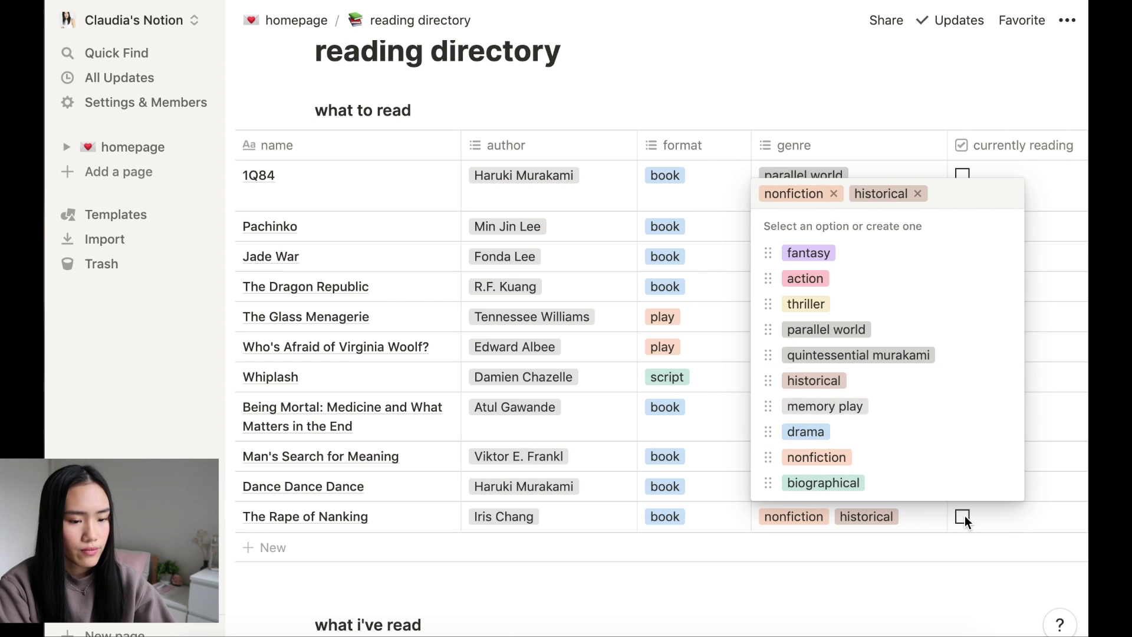
pyautogui.click(964, 515)
pyautogui.click(965, 515)
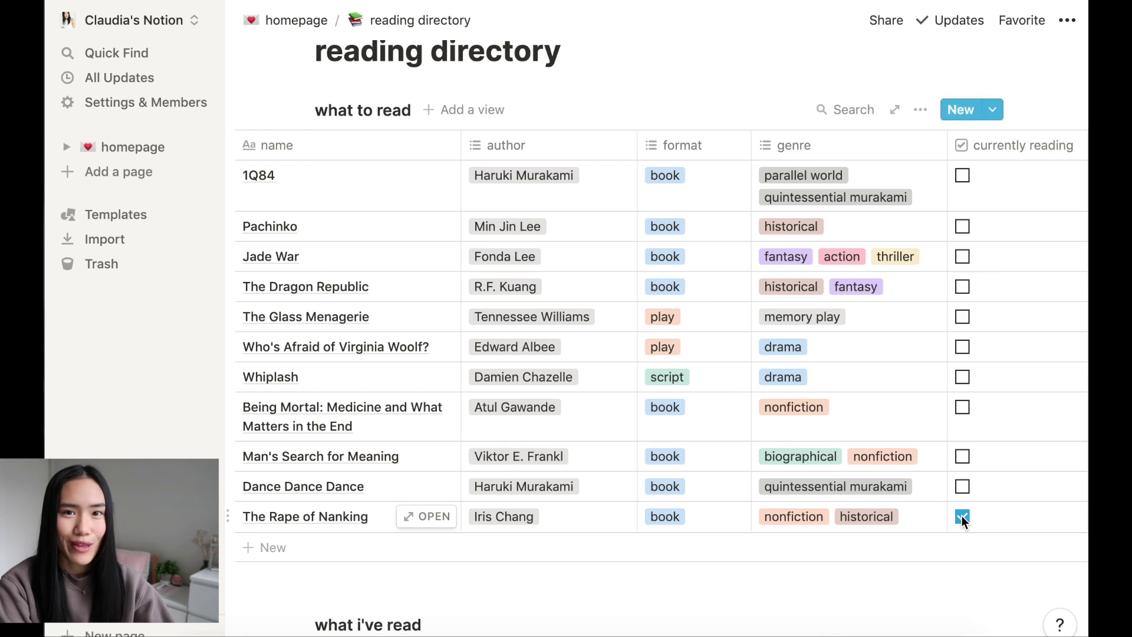
# - Look across the columns of the what i've read table, including the rating
pyautogui.scroll(-6, 961, 516)
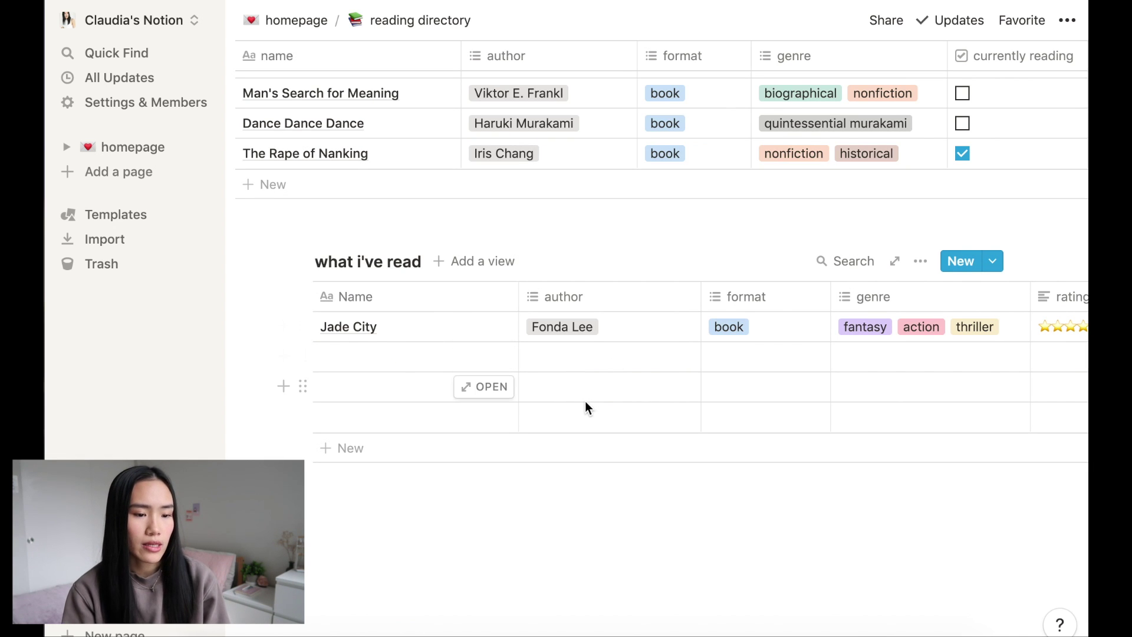
pyautogui.hscroll(3, 585, 401)
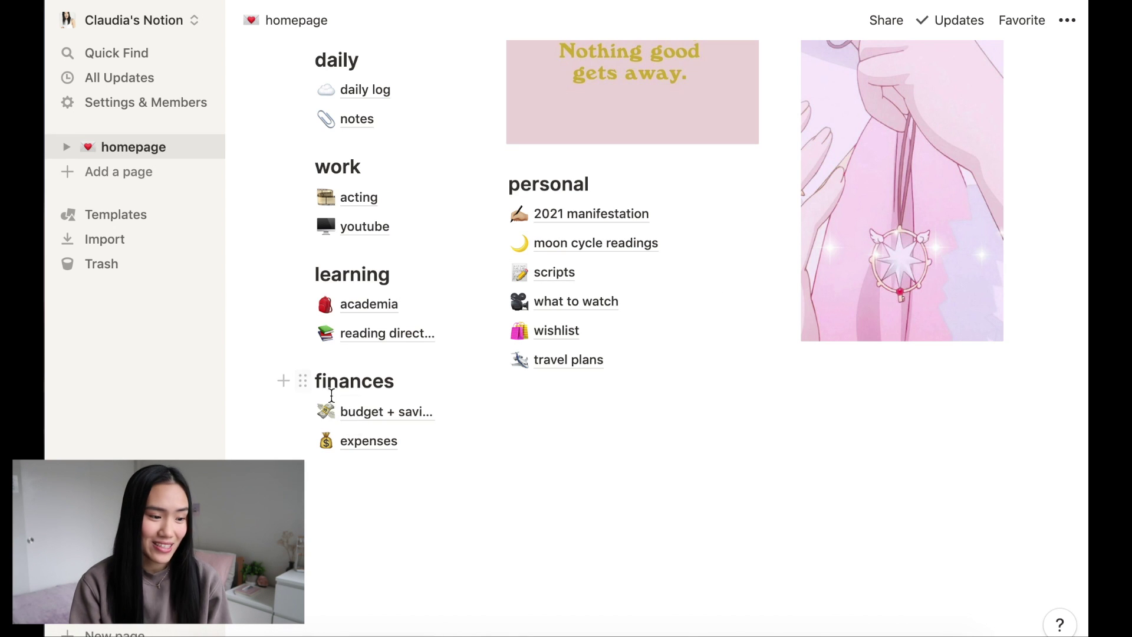
# - Open the budget + savings page under finances and review its 2021 income, bills and annual savings tables
pyautogui.click(371, 411)
pyautogui.scroll(-10, 372, 407)
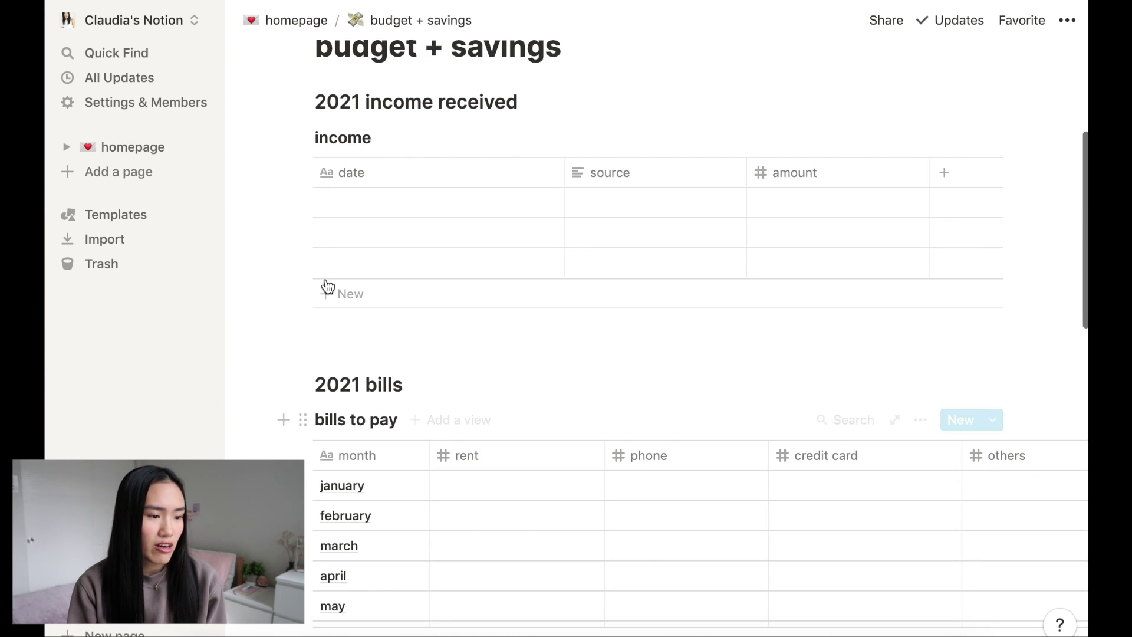
pyautogui.scroll(-11, 329, 267)
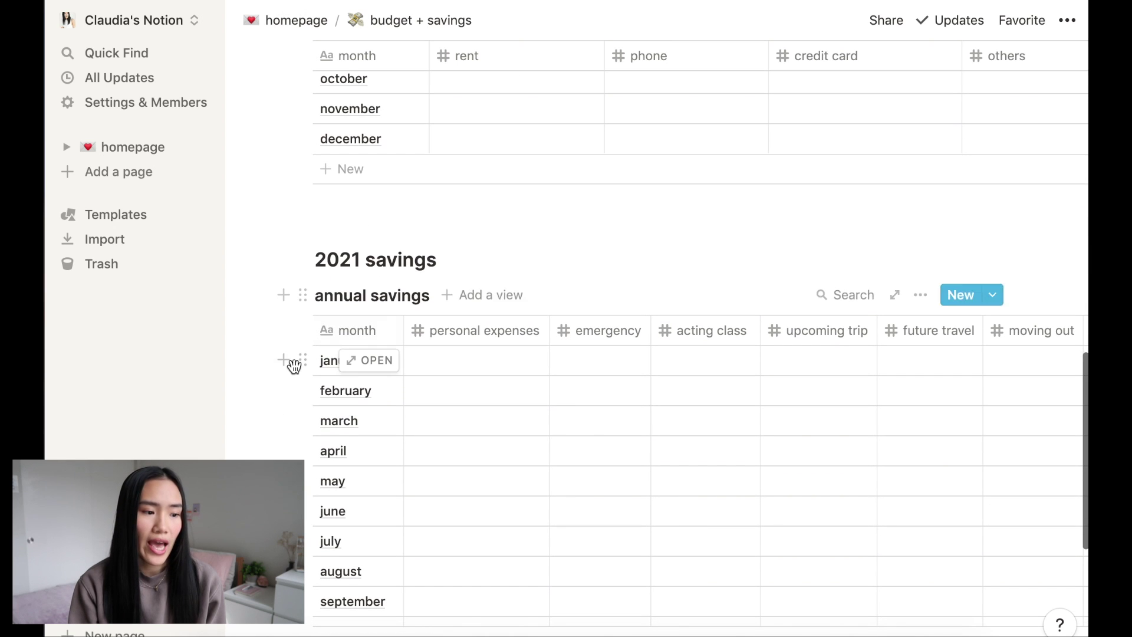
pyautogui.scroll(20, 616, 213)
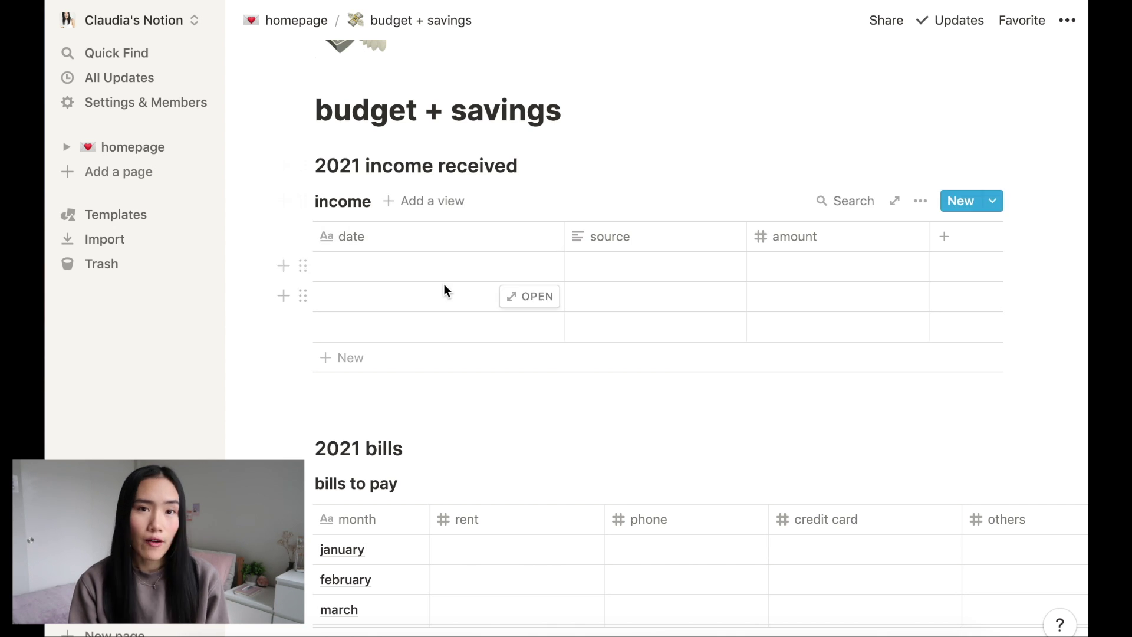
pyautogui.scroll(-7, 443, 284)
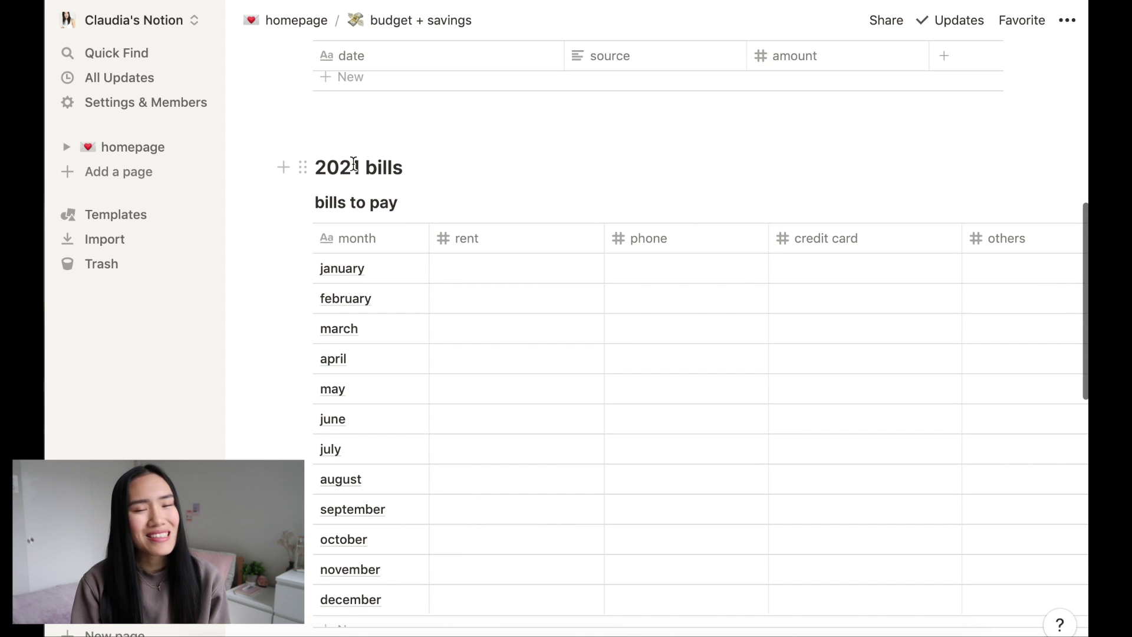
pyautogui.scroll(-2, 412, 177)
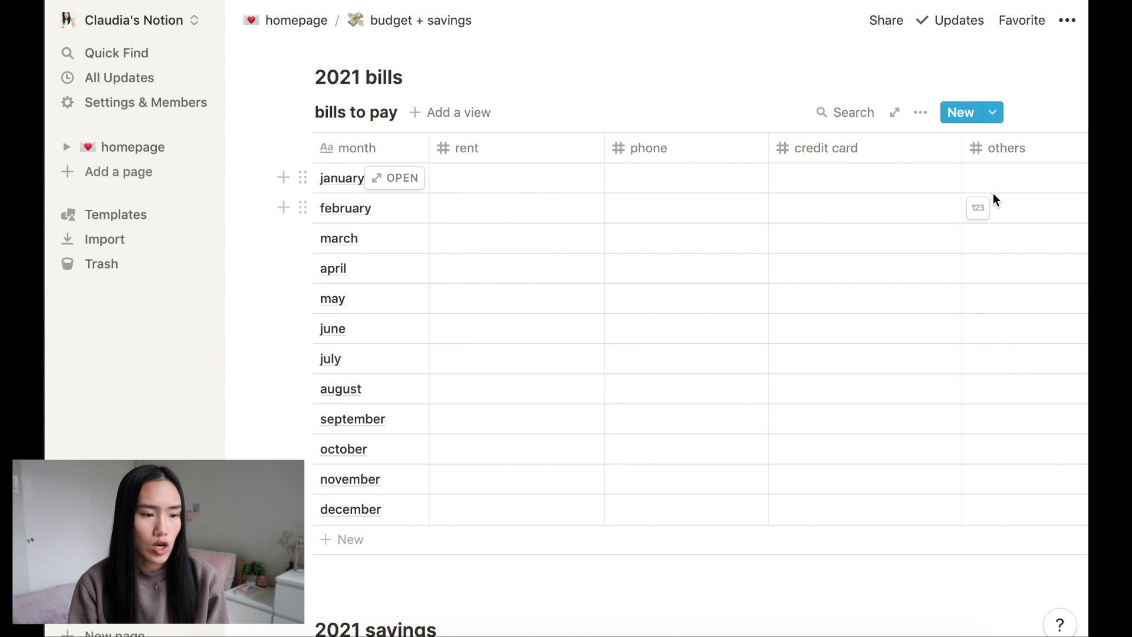
pyautogui.scroll(-10, 719, 282)
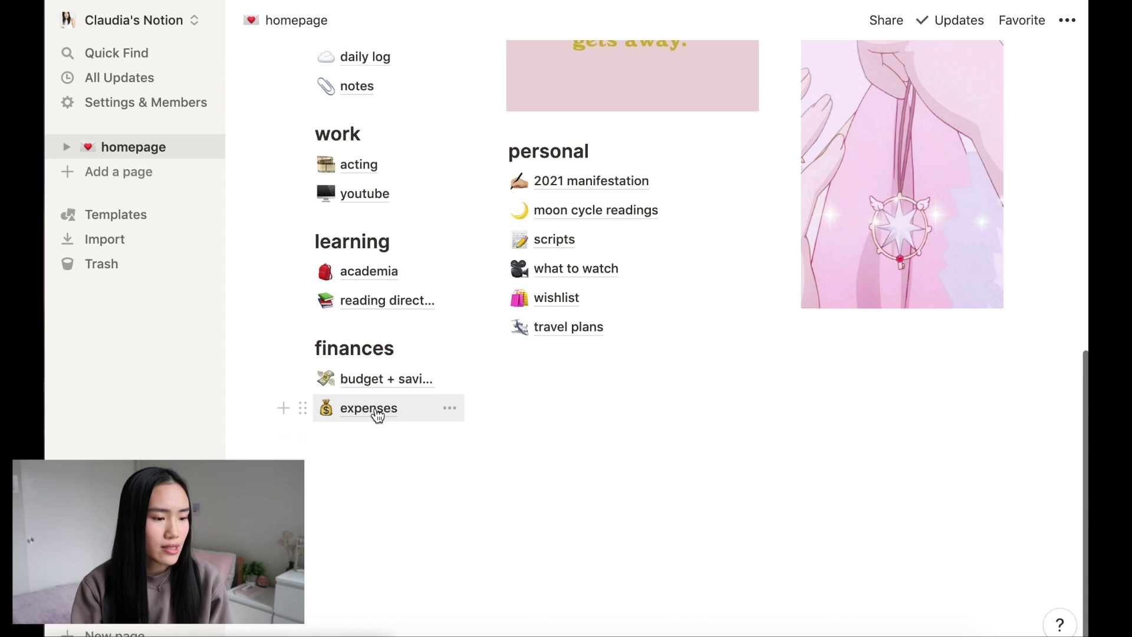
# - Open the expenses page under finances and create a 2021 expenses entry titled "january expenses" from the Untitled template
pyautogui.click(375, 408)
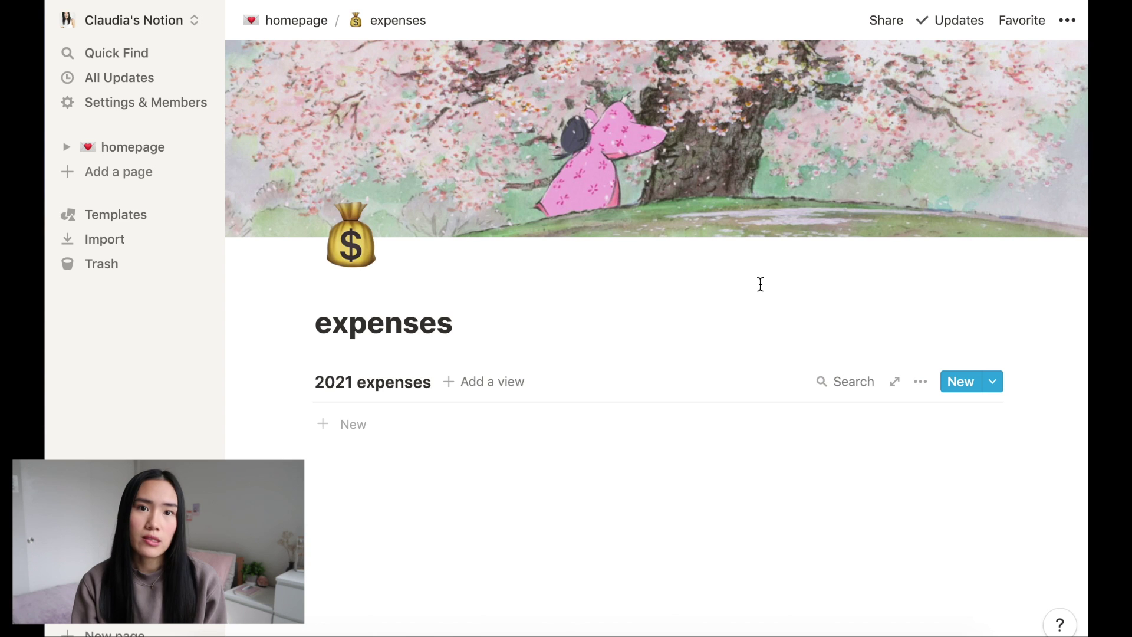
pyautogui.click(992, 381)
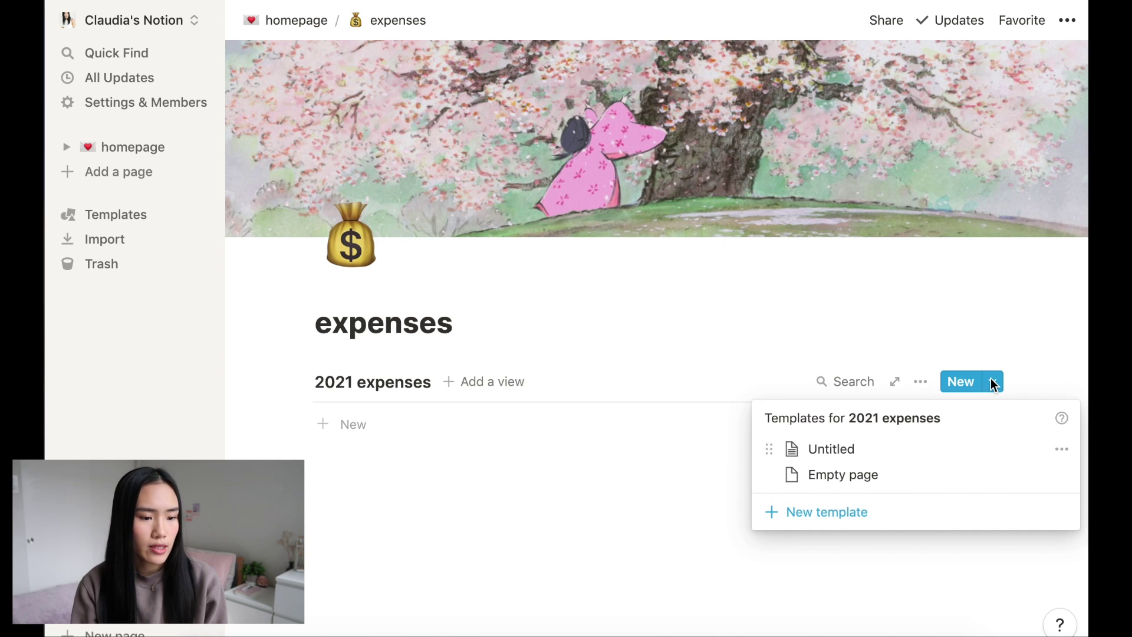
pyautogui.click(896, 452)
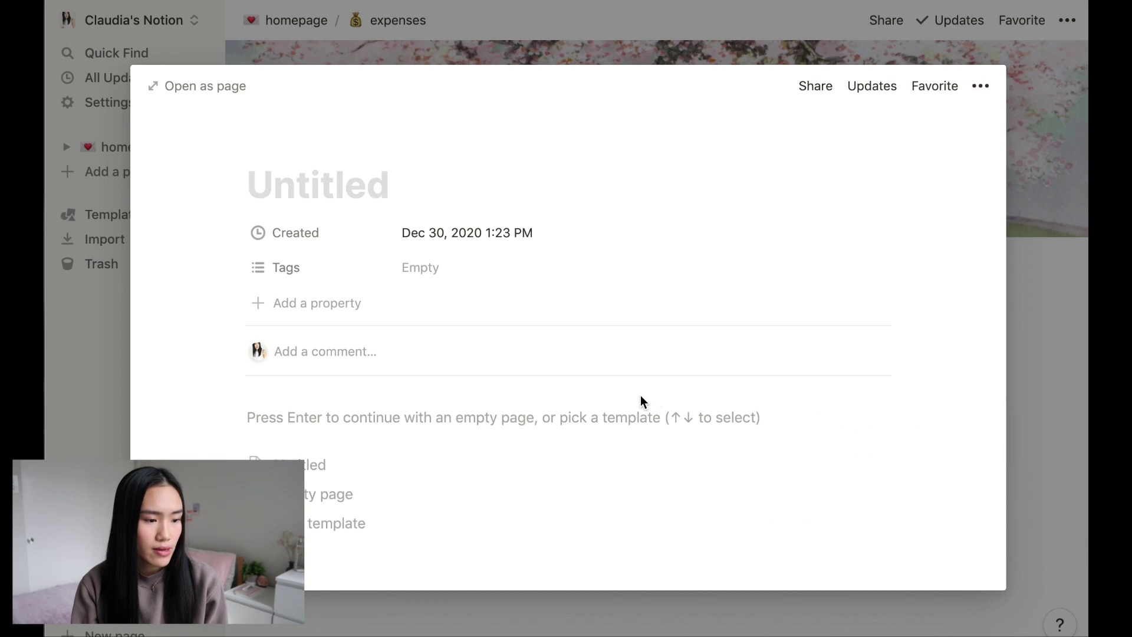
pyautogui.click(298, 193)
pyautogui.write('january expe')
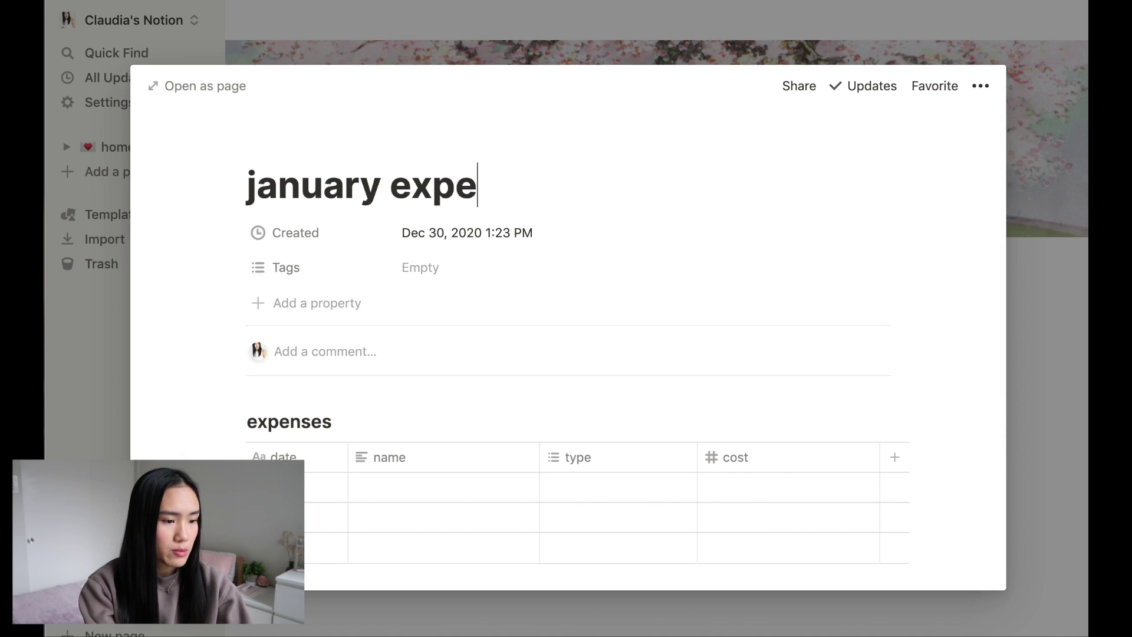
pyautogui.write('nses')
# - Create the tag 2021 and assign it to the january expenses entry
pyautogui.click(424, 254)
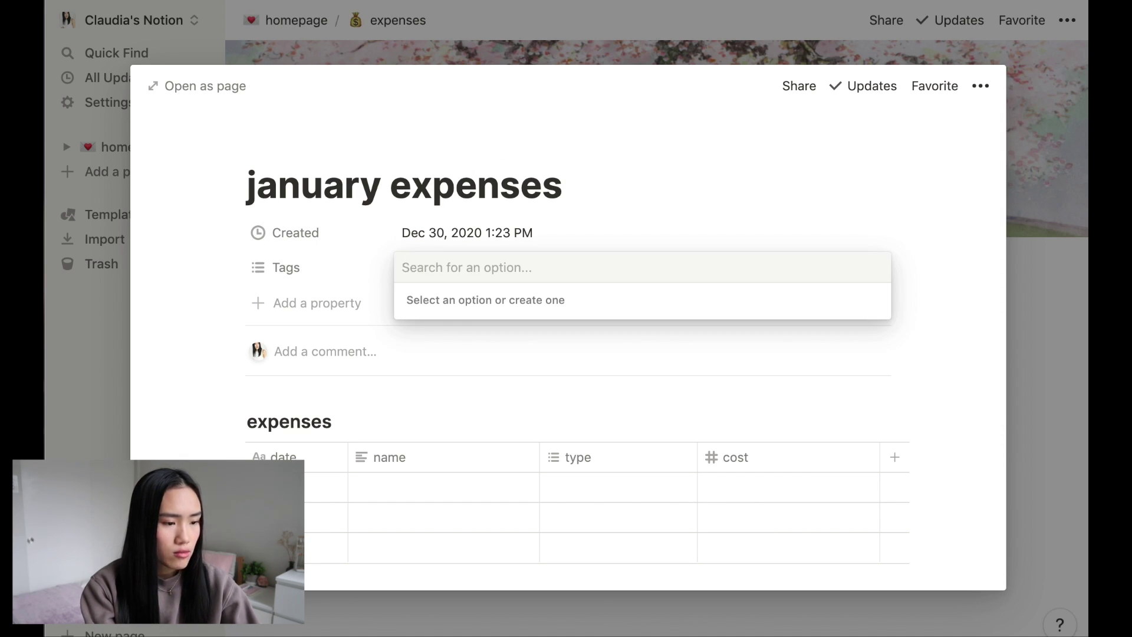
pyautogui.write('2021')
pyautogui.click(469, 329)
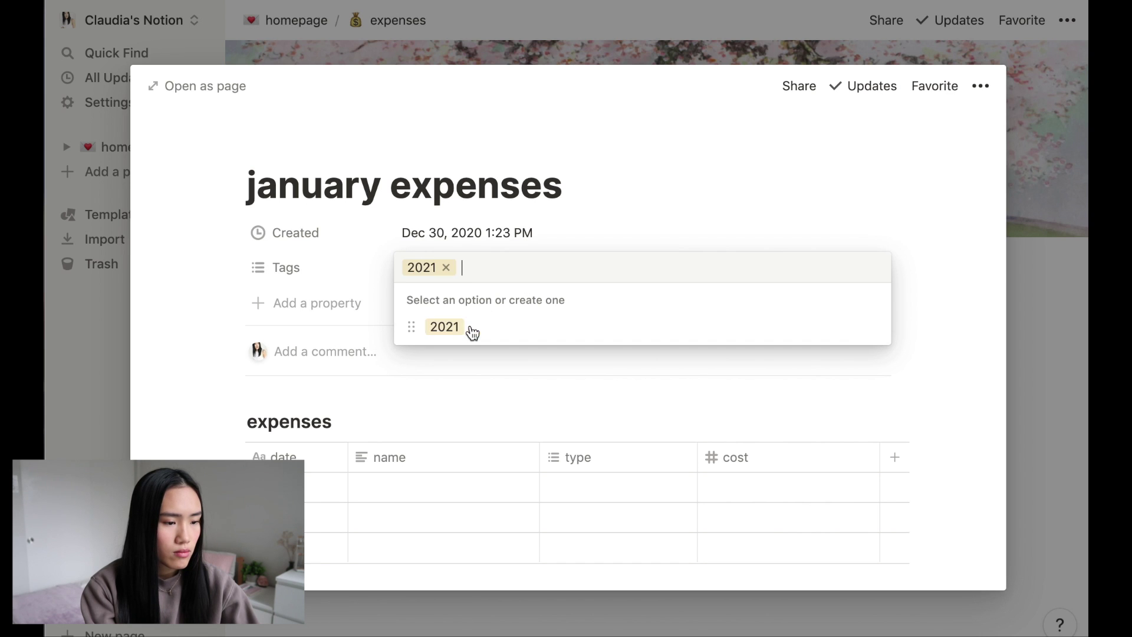
pyautogui.click(930, 270)
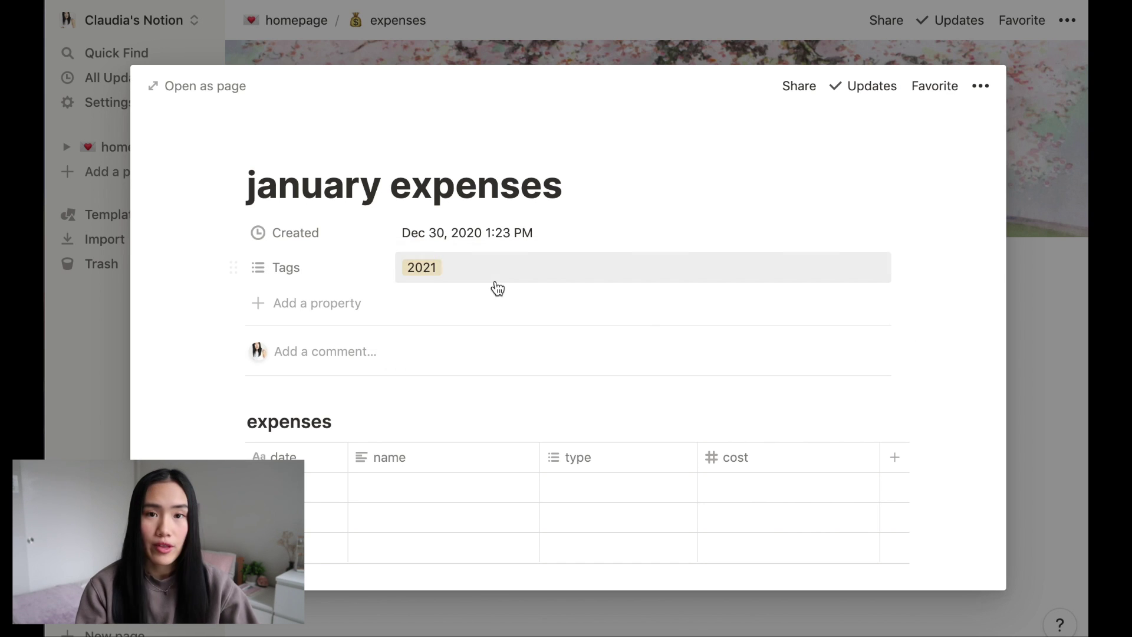
# - Create the type options makeup, skincare and clothing from the expenses table's first row, clearing each from the cell
pyautogui.scroll(-2, 498, 308)
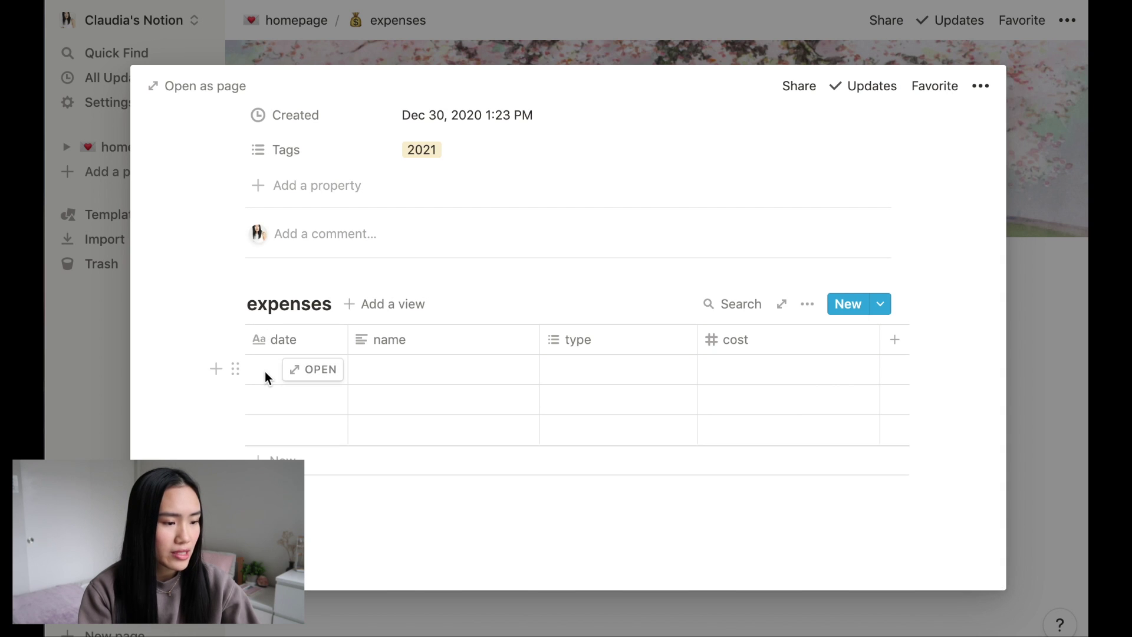
pyautogui.click(429, 378)
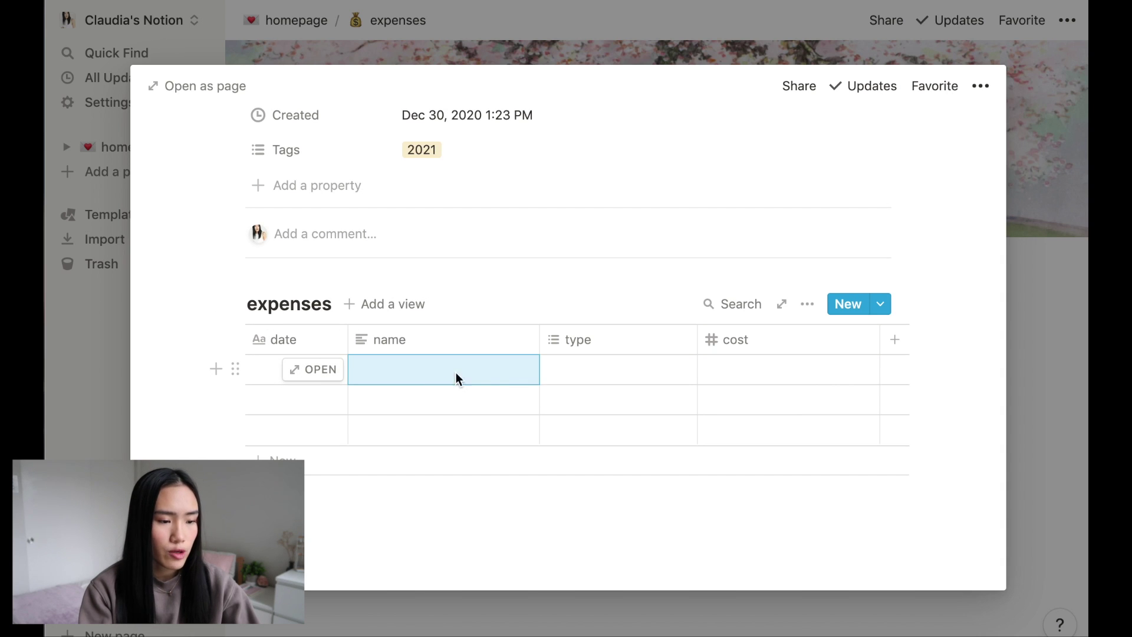
pyautogui.click(625, 368)
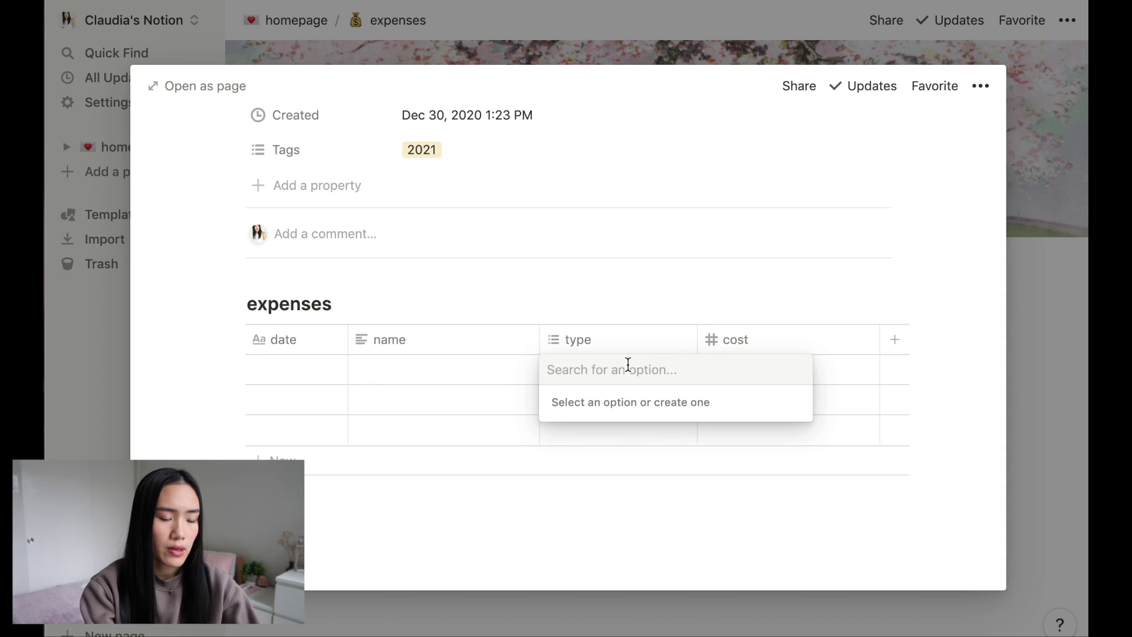
pyautogui.write('makeup')
pyautogui.press('BackSpace')
pyautogui.press('BackSpace')
pyautogui.press('BackSpace')
pyautogui.press('BackSpace')
pyautogui.press('BackSpace')
pyautogui.press('BackSpace')
pyautogui.write('skincare')
pyautogui.press('Return')
pyautogui.press('BackSpace')
pyautogui.write('clothing')
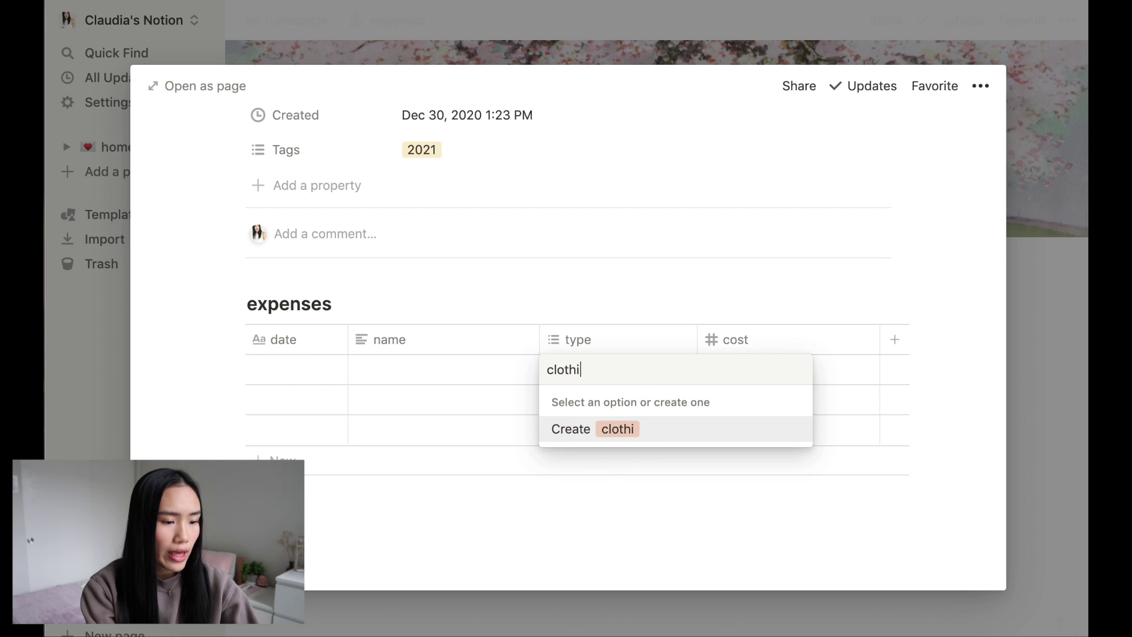
# - Create the further type options youtube, acting, groceries, travel and entertainment, leaving the first row's type cell empty
pyautogui.press('BackSpace')
pyautogui.press('BackSpace')
pyautogui.press('BackSpace')
pyautogui.press('BackSpace')
pyautogui.press('BackSpace')
pyautogui.press('BackSpace')
pyautogui.press('BackSpace')
pyautogui.press('BackSpace')
pyautogui.write('youtube')
pyautogui.press('Return')
pyautogui.write('acting')
pyautogui.press('Return')
pyautogui.write('grocer')
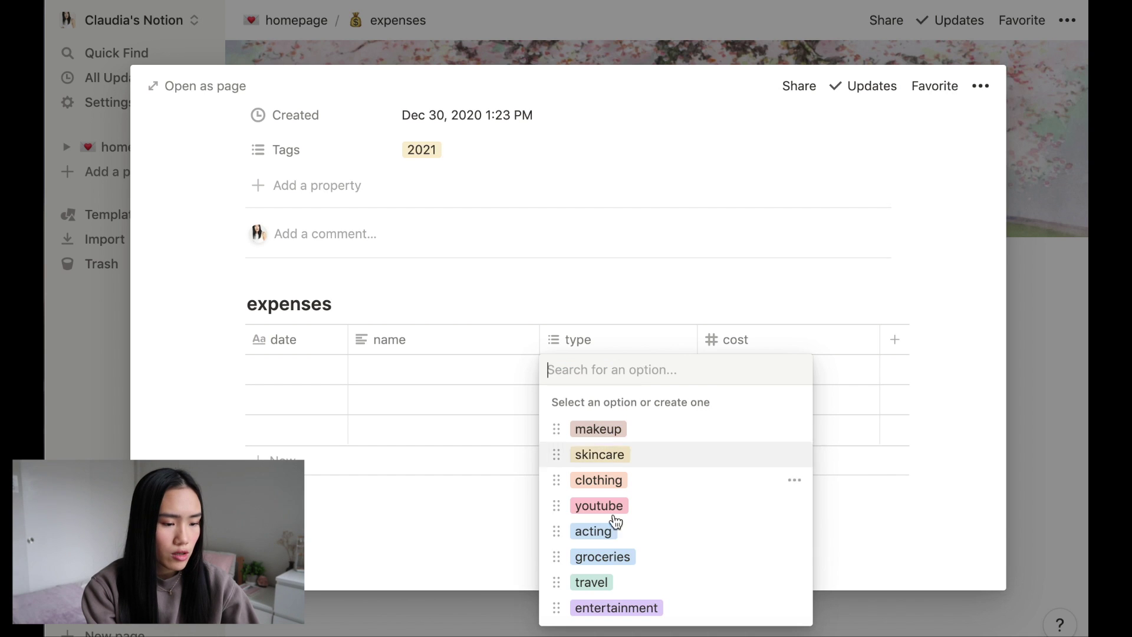
# - Set the color of the groceries type option to Gray
pyautogui.click(793, 558)
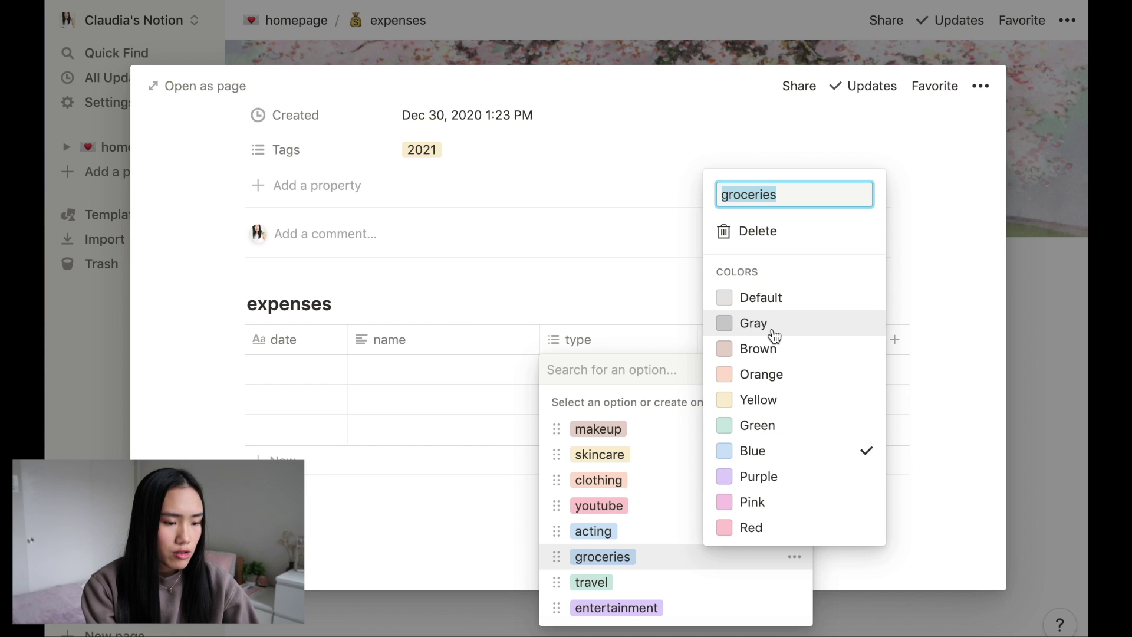
pyautogui.click(753, 323)
pyautogui.click(671, 294)
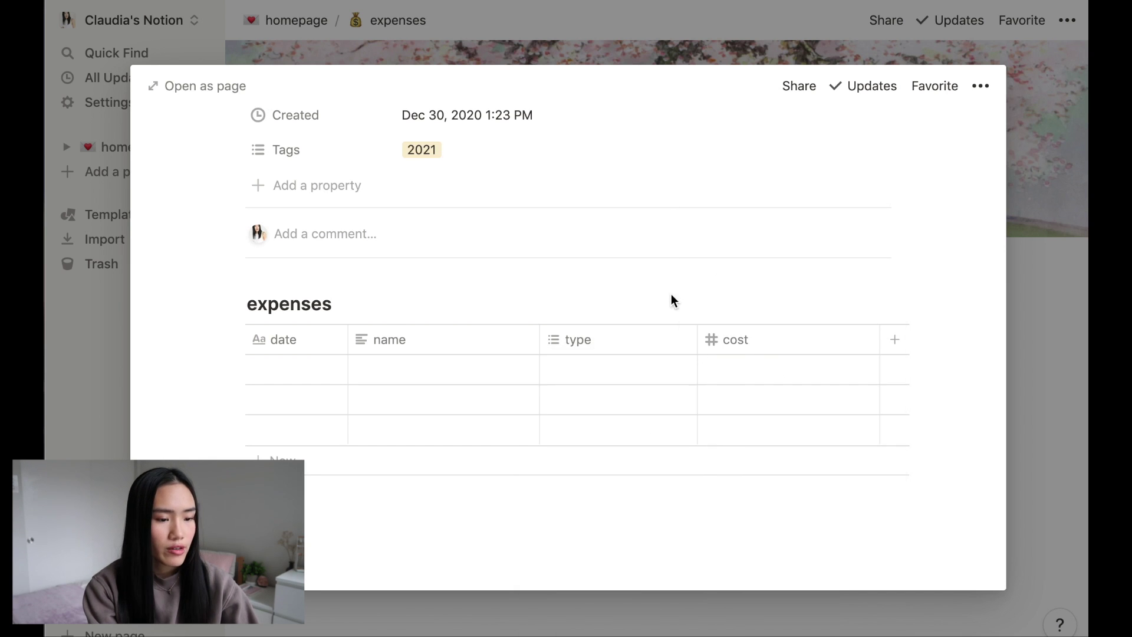
# - Return to the homepage, open 2021 manifestation under personal and enter the heading "FITNESS" further down the page
pyautogui.scroll(3, 769, 372)
pyautogui.scroll(-5, 429, 337)
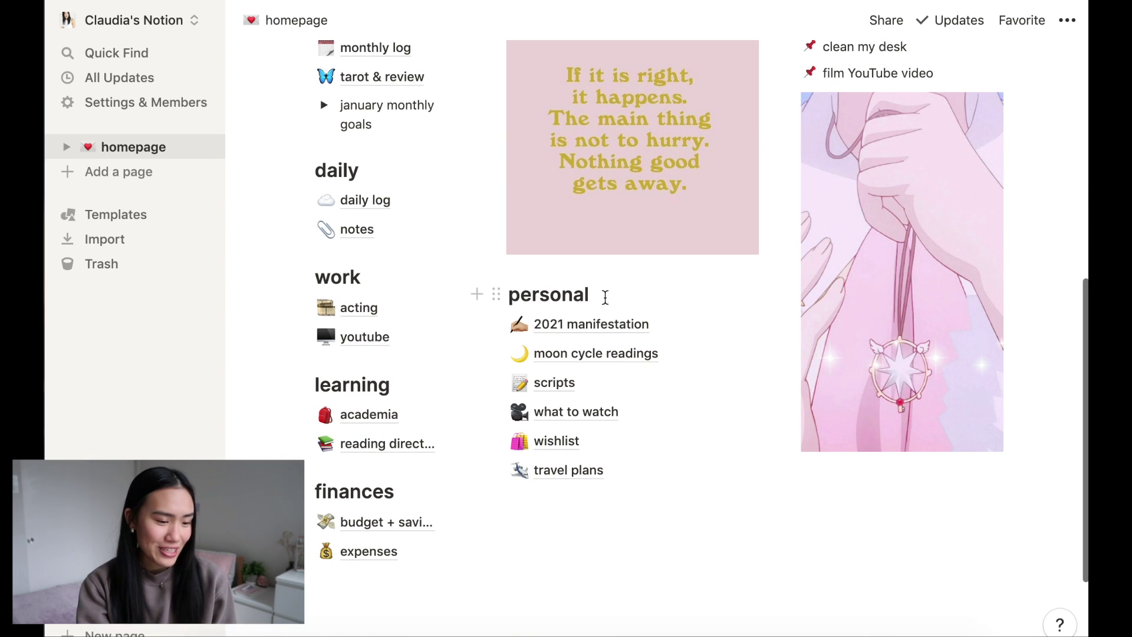
pyautogui.click(595, 324)
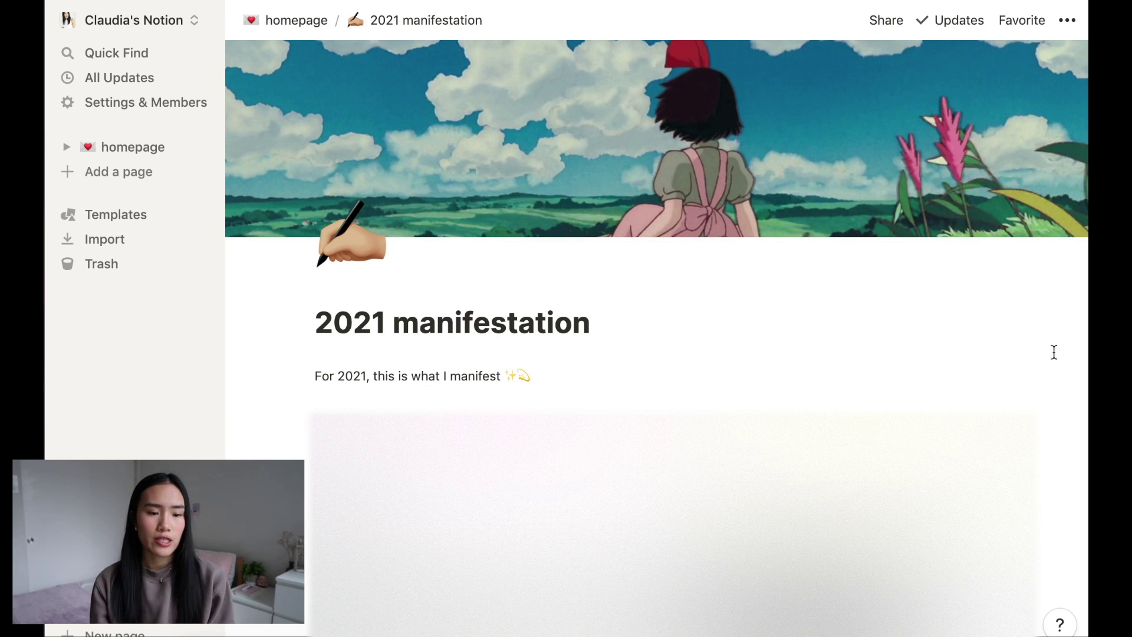
pyautogui.scroll(-6, 1054, 352)
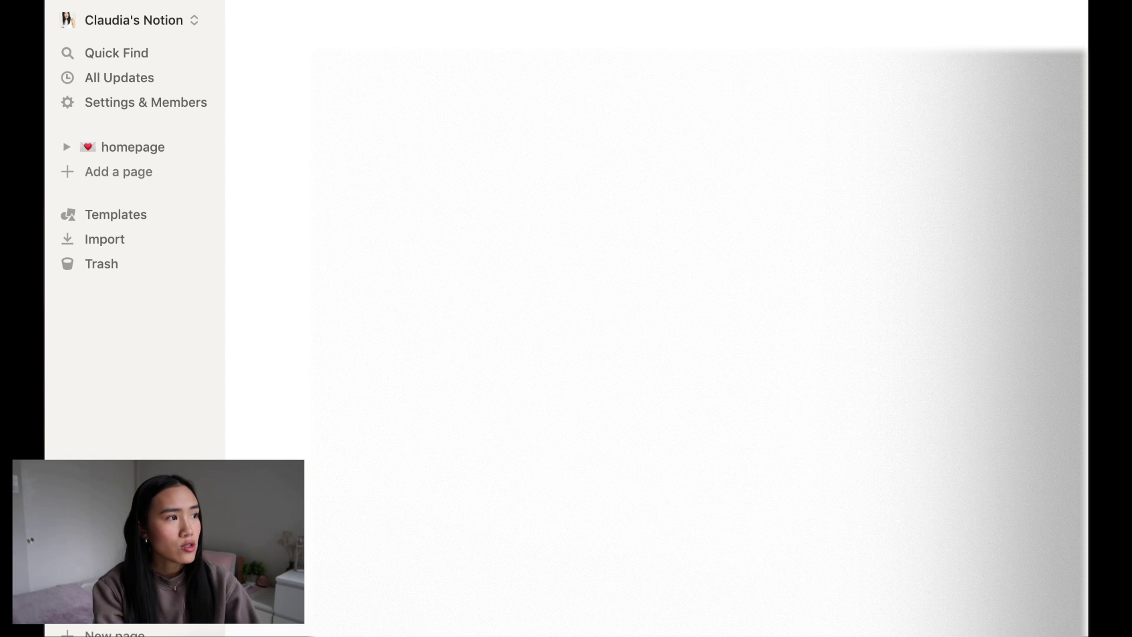
pyautogui.write('FITNESS')
# - Give the FITNESS heading a green background and extend the highlight with blank space after the word
pyautogui.moveTo(468, 456); pyautogui.dragTo(339, 456)
pyautogui.click(712, 423)
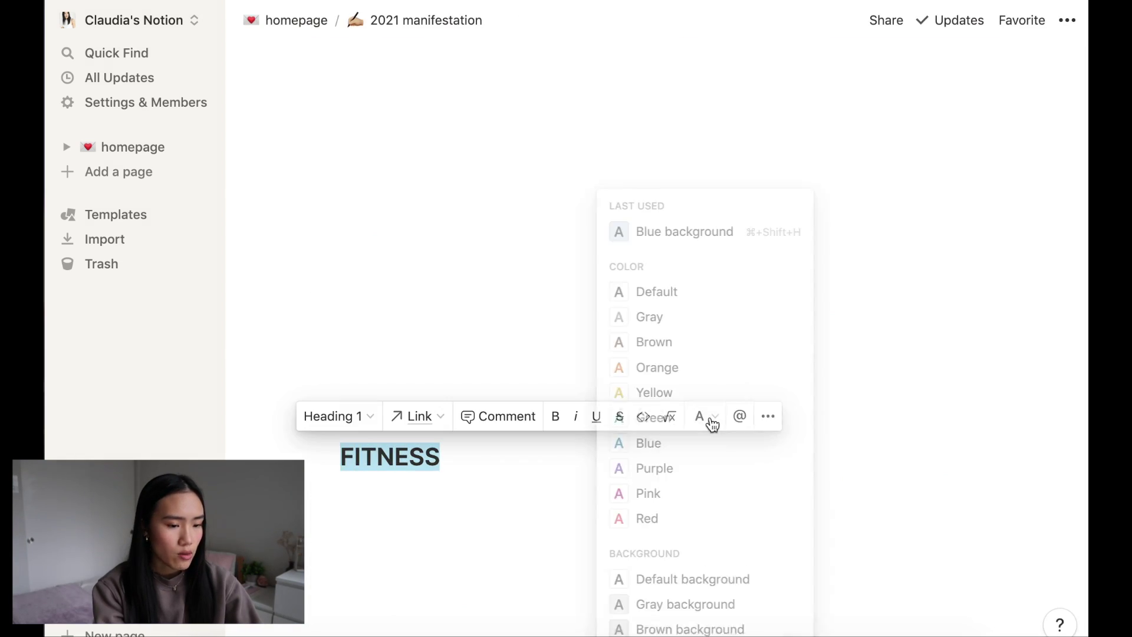
pyautogui.scroll(-5, 712, 502)
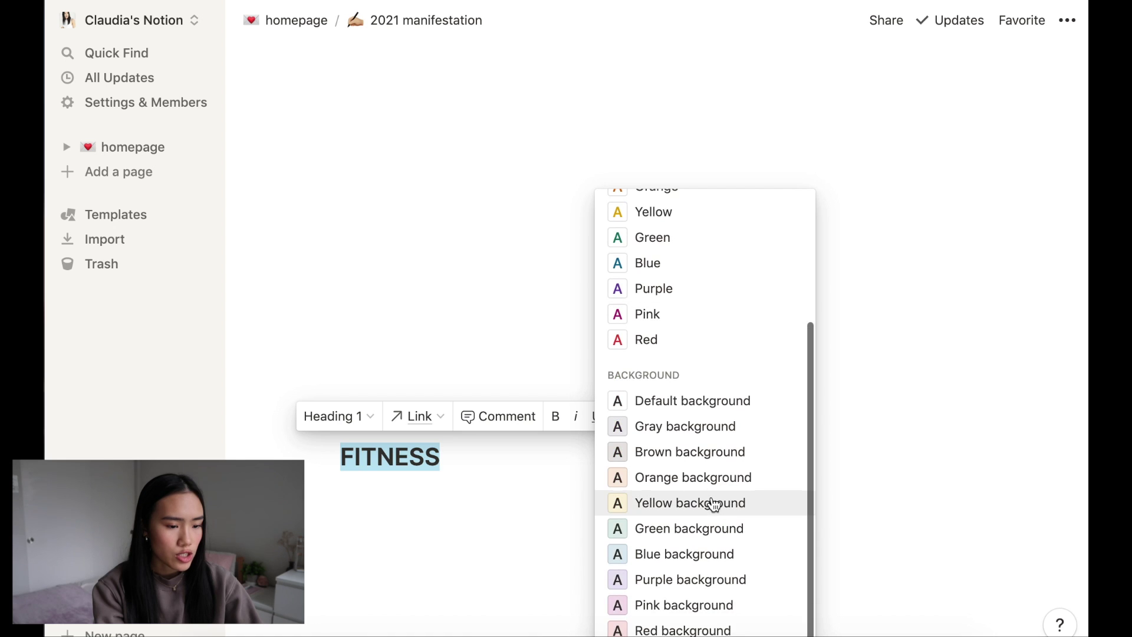
pyautogui.click(674, 528)
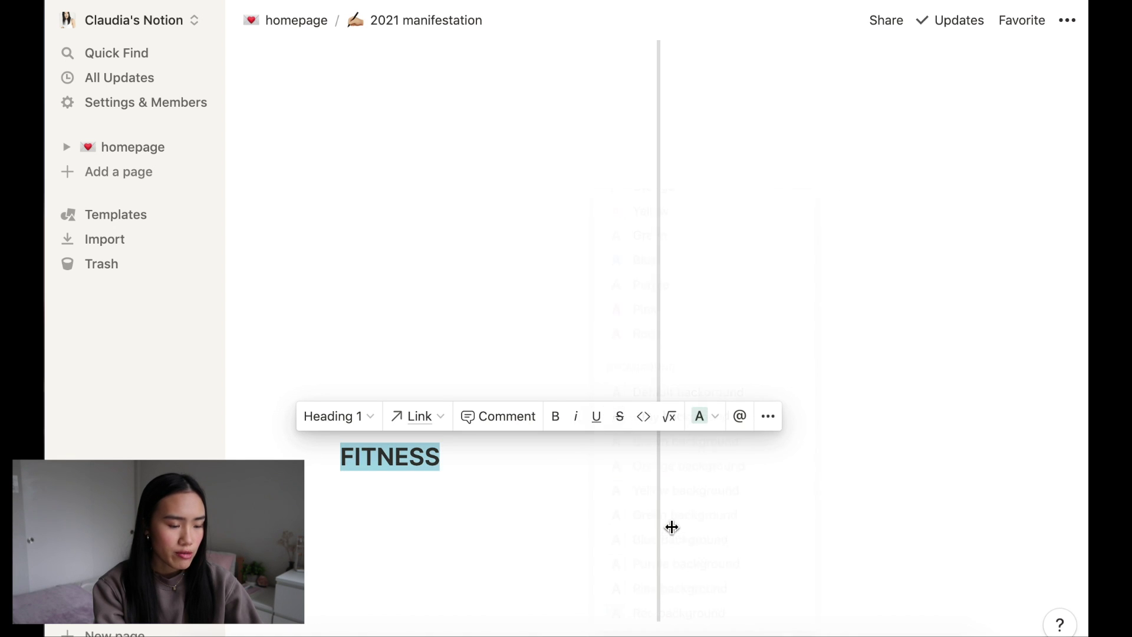
pyautogui.press('Right')
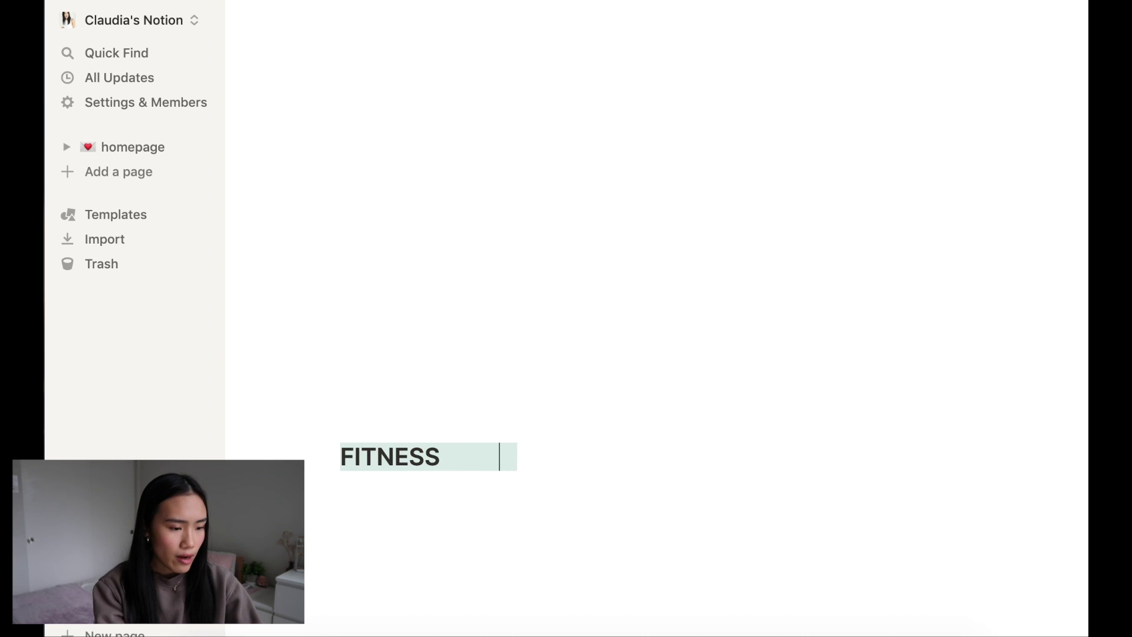
# - Add a Heading 3 below FITNESS reading "I get back into some form of physical activity."
pyautogui.press('Return')
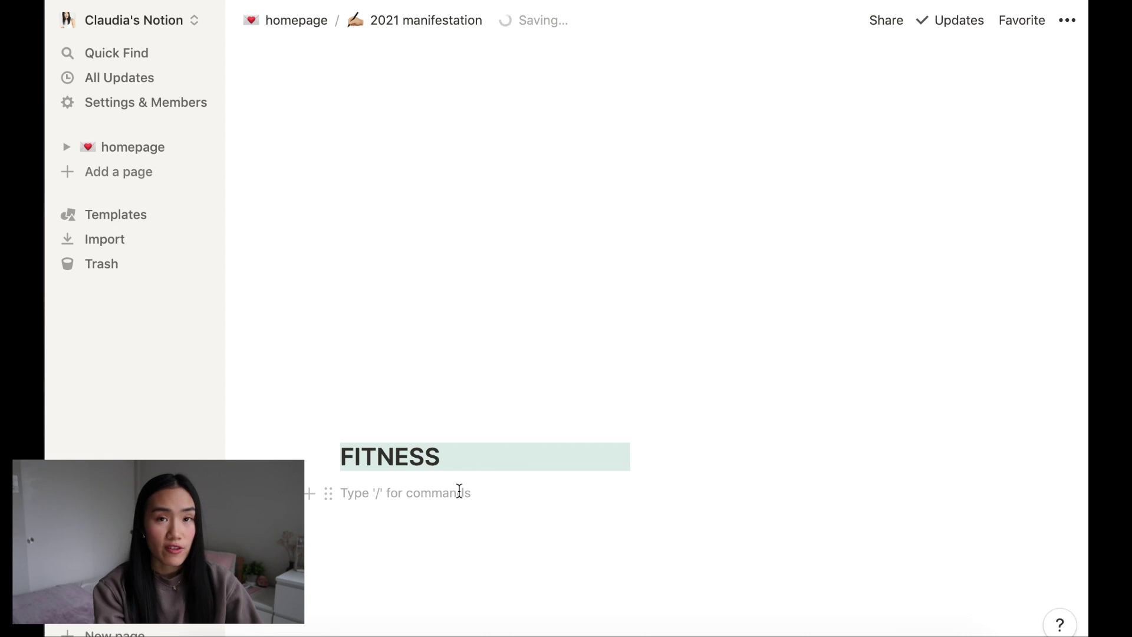
pyautogui.write('/')
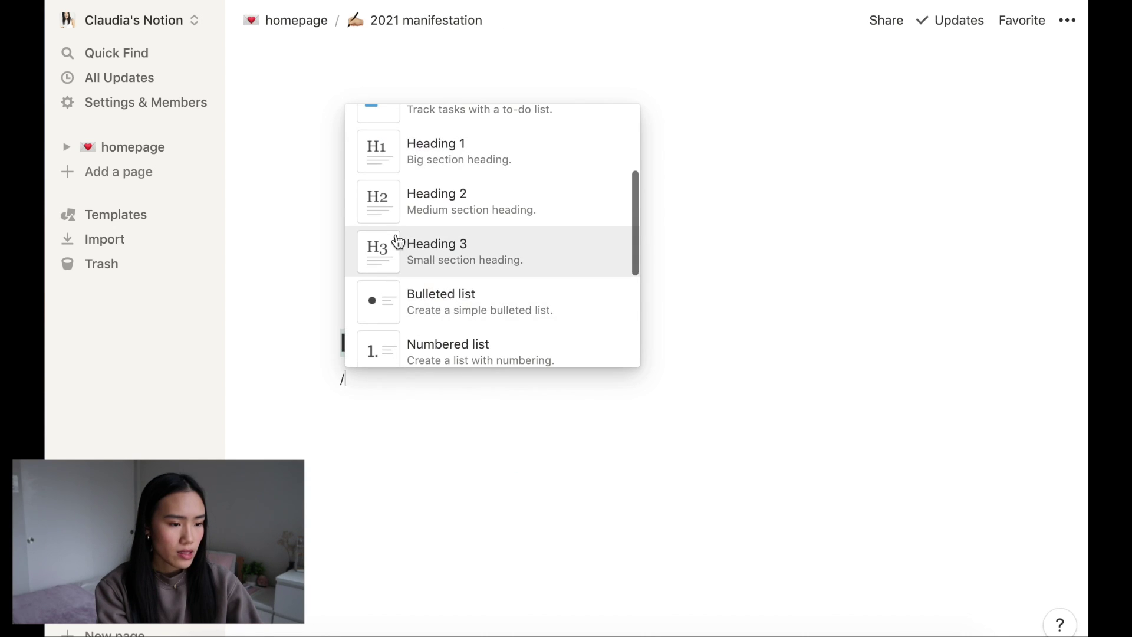
pyautogui.click(395, 259)
pyautogui.write('I')
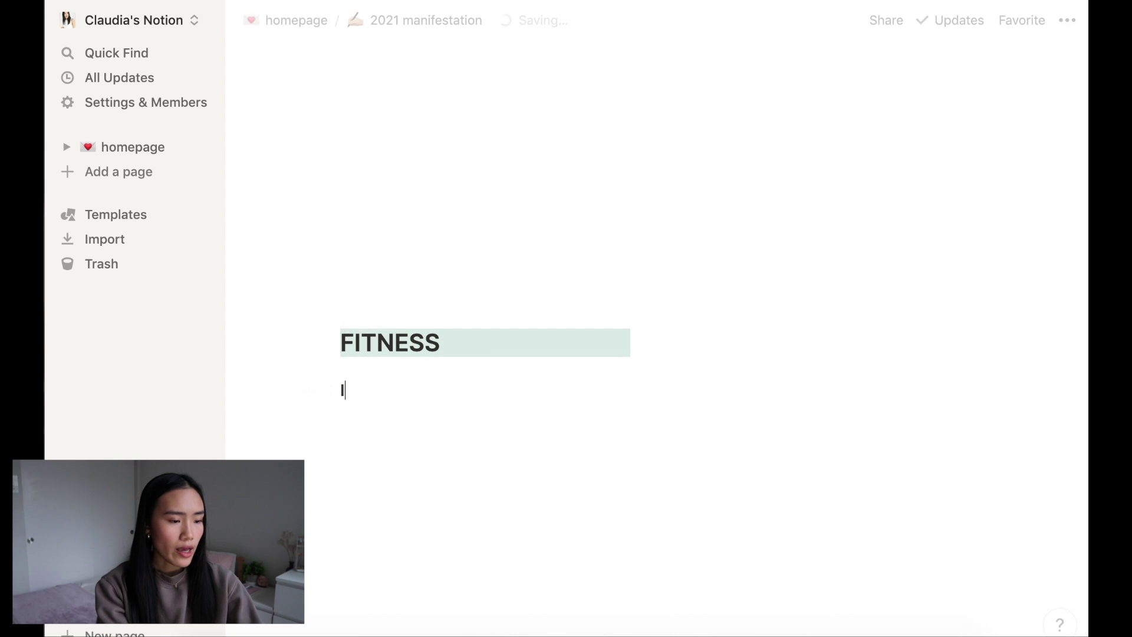
pyautogui.write(' get back into so')
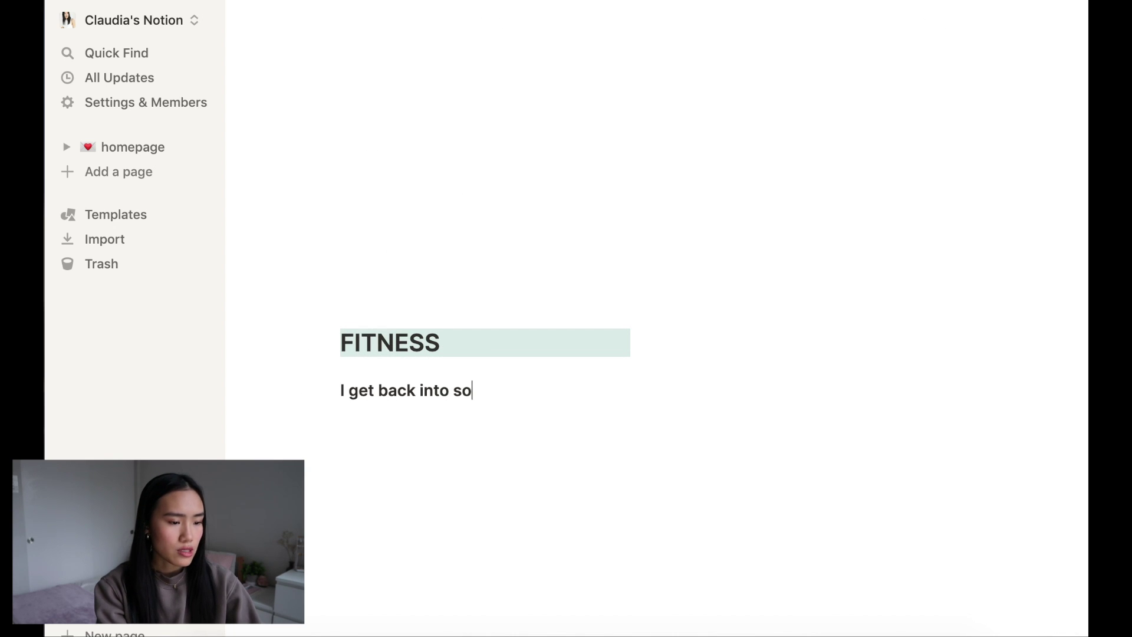
pyautogui.write('me form of physical activity.')
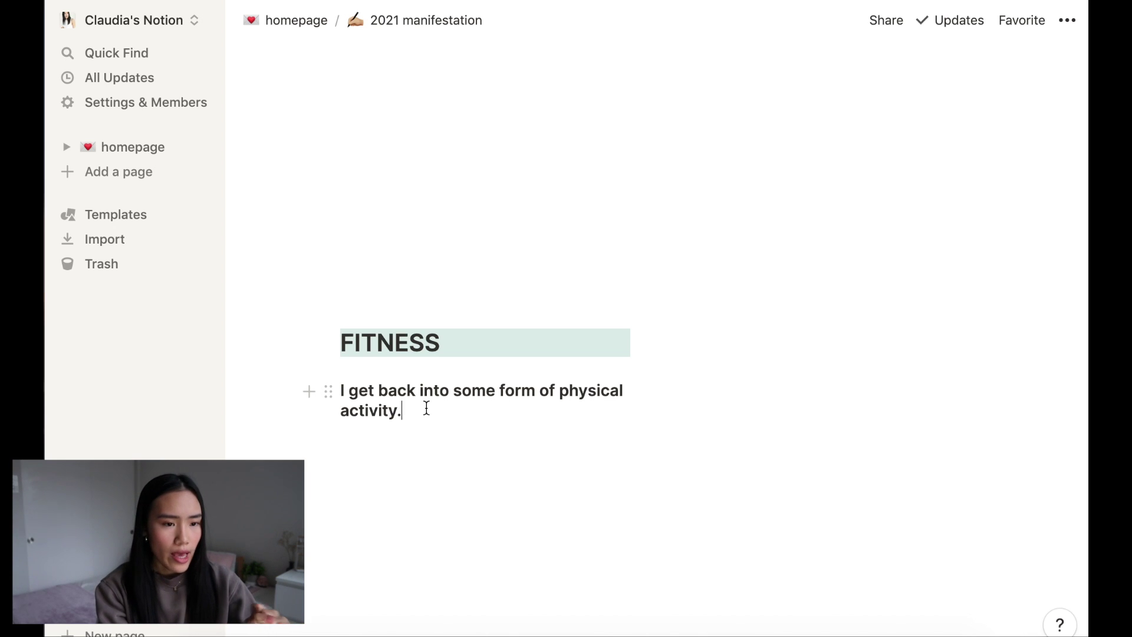
# - Add bullets "I challenge myself to do 30 days of Yoga with Adriene." and "I move my body by doing activities that I enjoy."
pyautogui.press('Return')
pyautogui.write('- ')
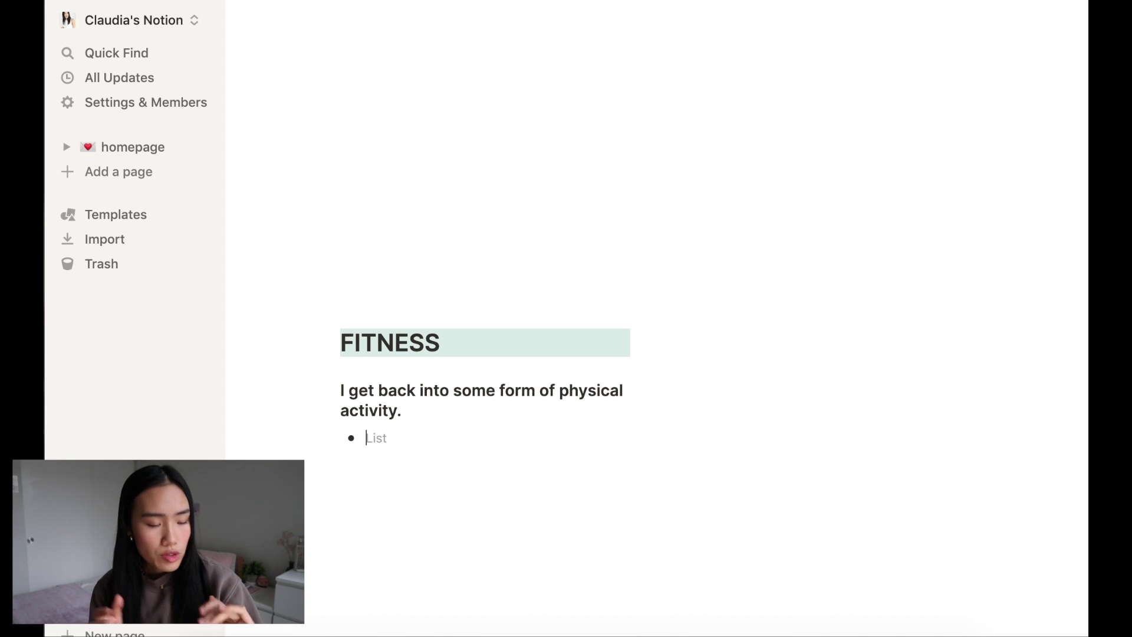
pyautogui.write('I challenge myself to do 30 days of Yoga with Adriene.')
pyautogui.press('Return')
pyautogui.write('I move ')
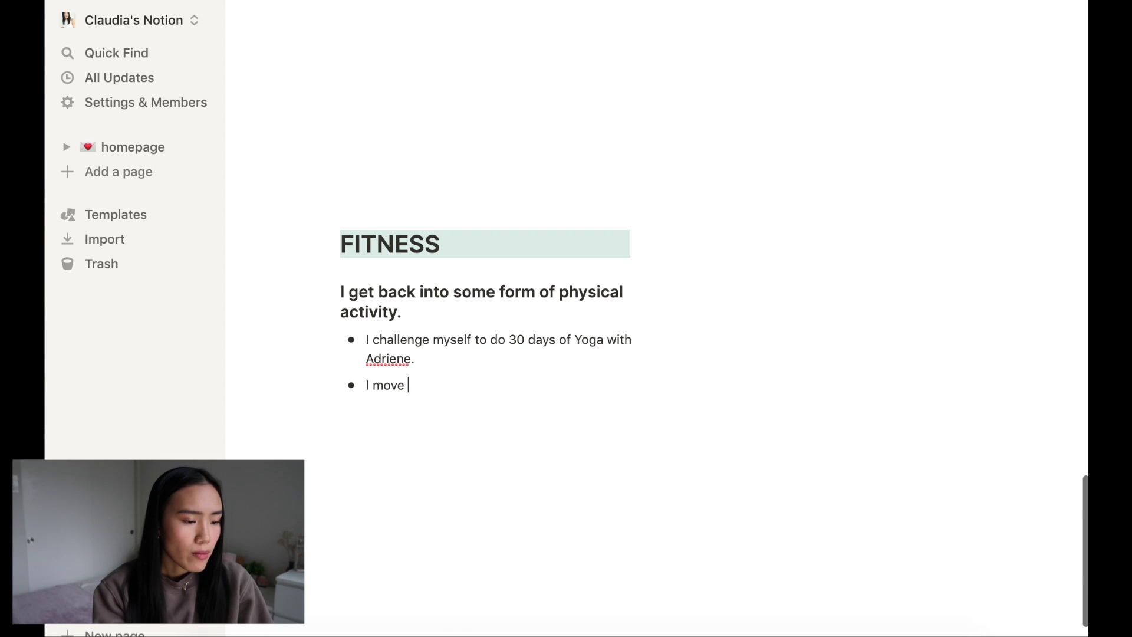
pyautogui.write('my body by doing a')
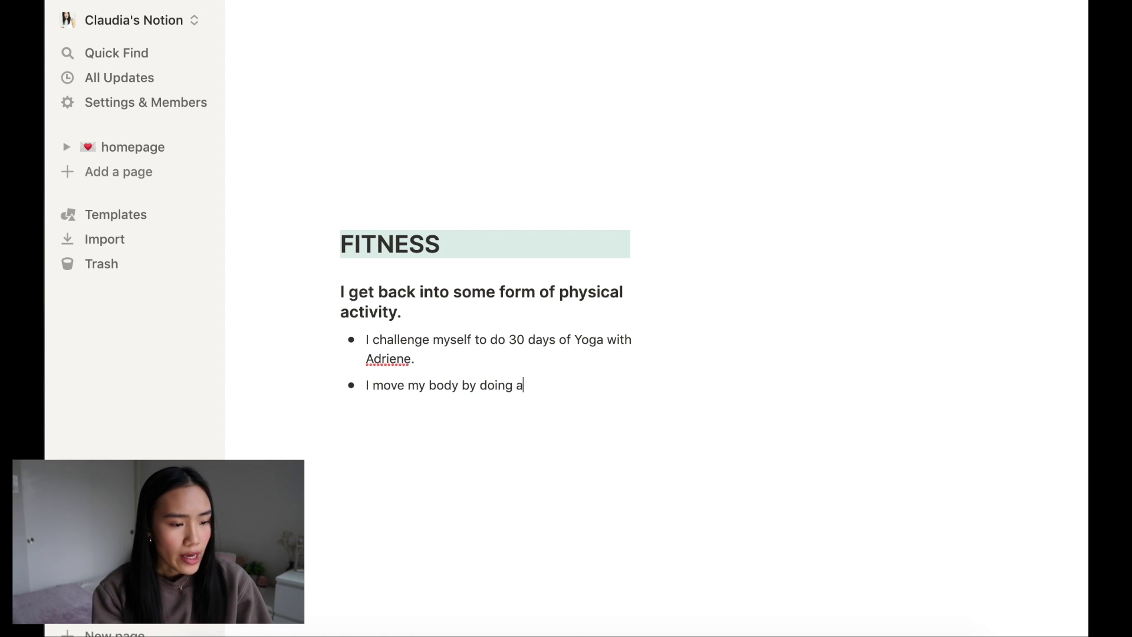
pyautogui.write('ctivities that I enjoy.')
# - Underline "30 days of Yoga with Adriene." in the first fitness bullet
pyautogui.moveTo(508, 339)
pyautogui.mouseDown()
pyautogui.moveTo(485, 351)
pyautogui.moveTo(507, 337)
pyautogui.moveTo(511, 355)
pyautogui.mouseUp()
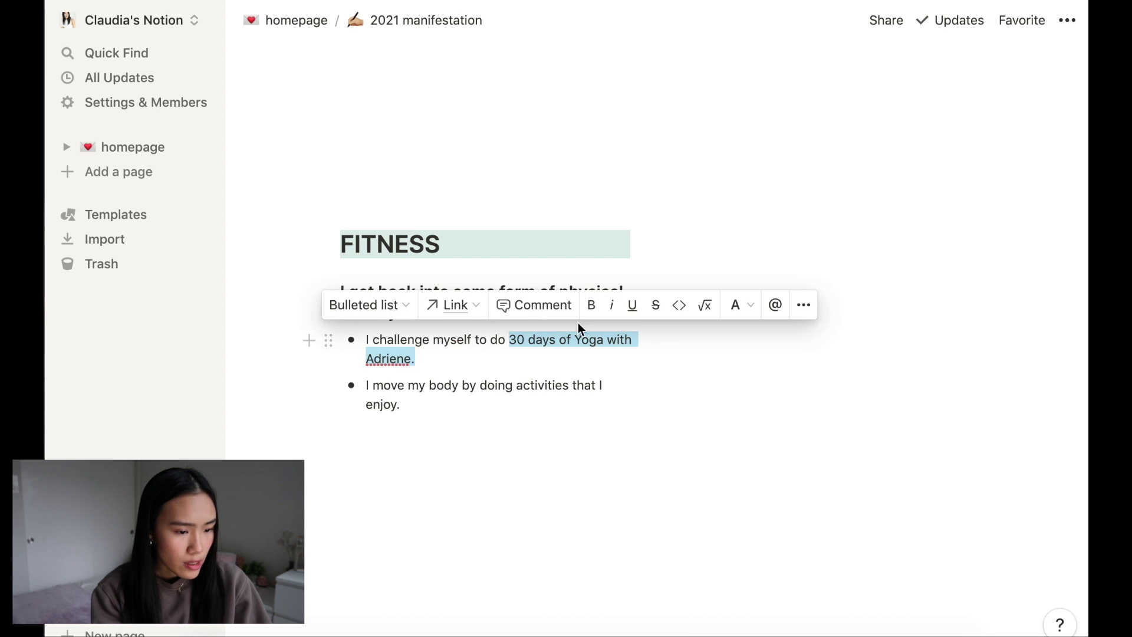
pyautogui.click(442, 404)
# - Add a toggle list item below the fitness bullets titled "How I would take action:"
pyautogui.press('Return')
pyautogui.write('/')
pyautogui.scroll(-5, 442, 344)
pyautogui.scroll(-2, 442, 346)
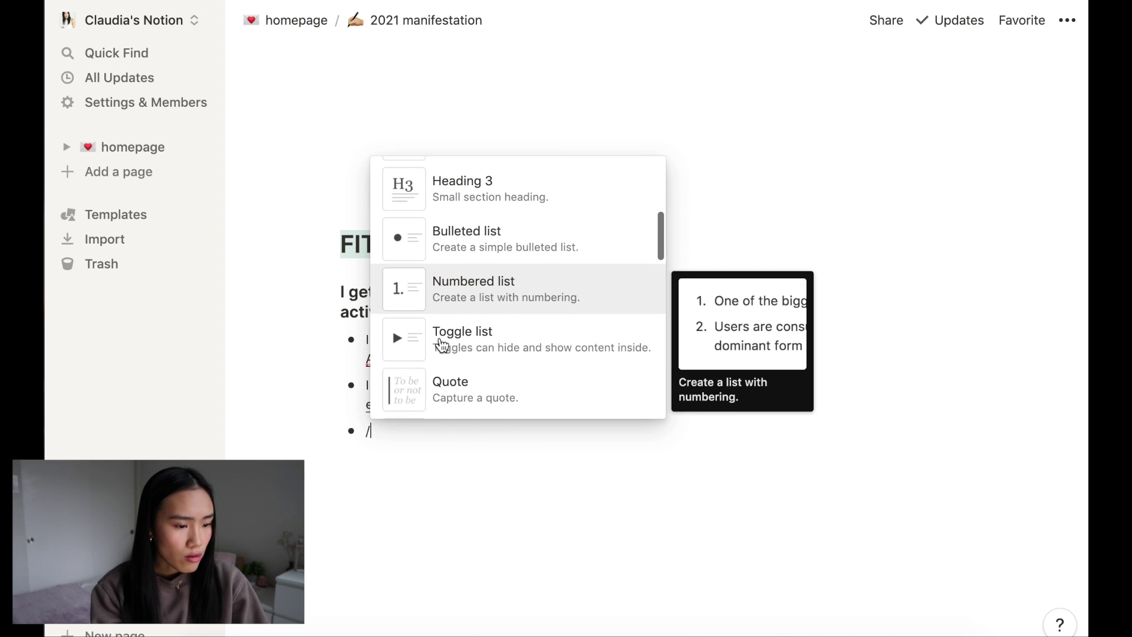
pyautogui.click(443, 334)
pyautogui.write('How I would')
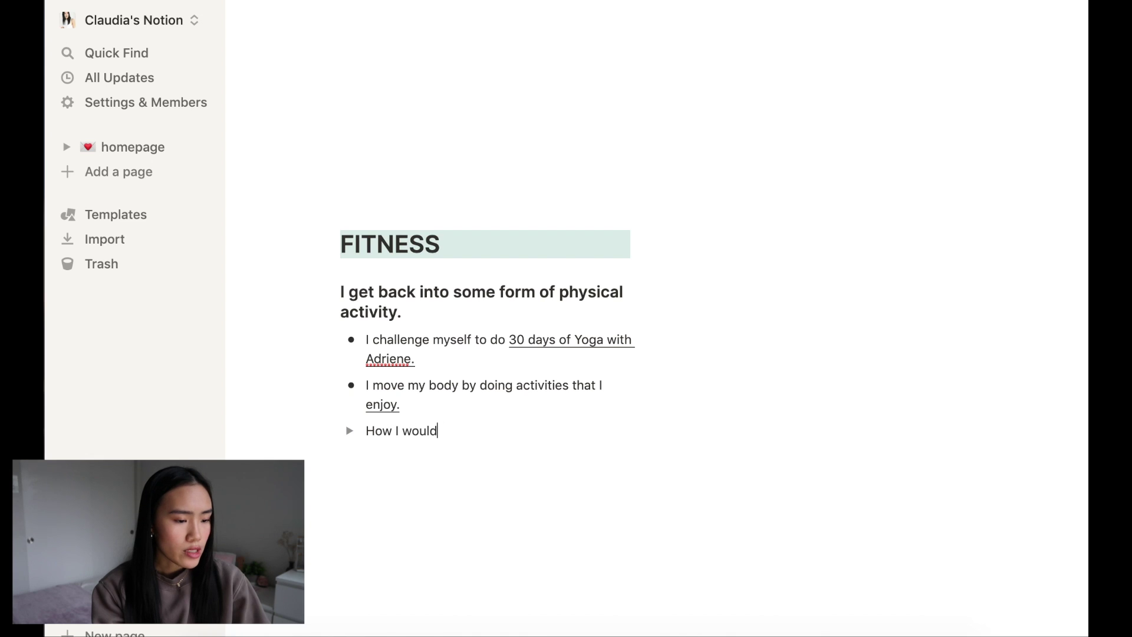
pyautogui.write(' take action:')
# - Fill the toggle with the line "I complete 30 days of Yoga with Adriene" and a second line about going for a walk
pyautogui.press('Return')
pyautogui.write('I complete 30 days of Yog')
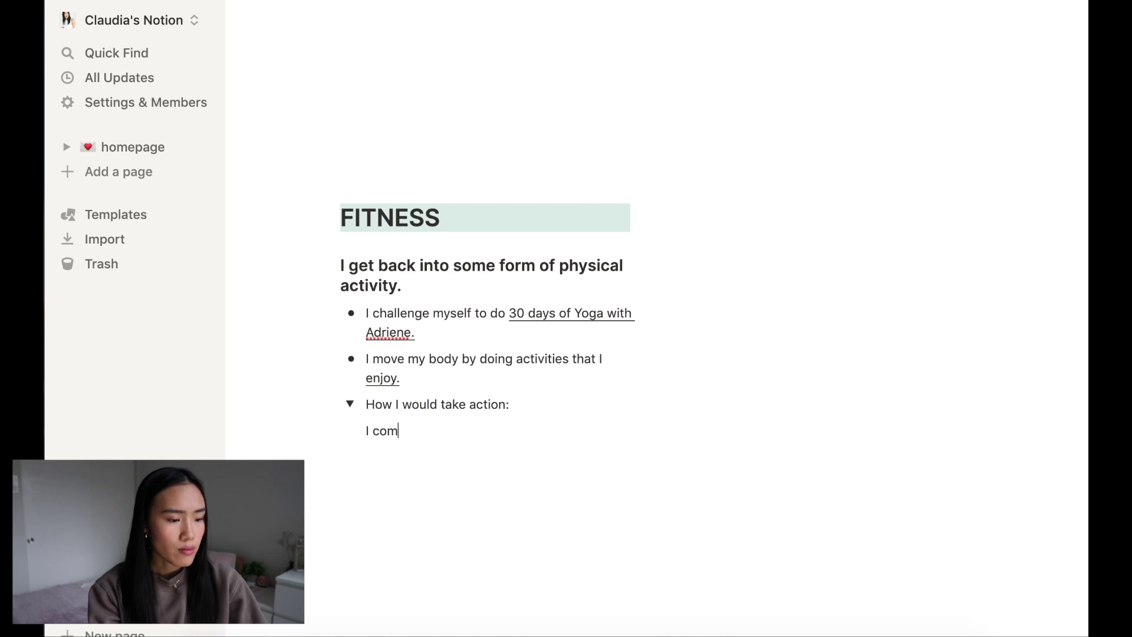
pyautogui.write('a with Adriene')
pyautogui.press('Return')
pyautogui.write('I gotor a walk at least tw')
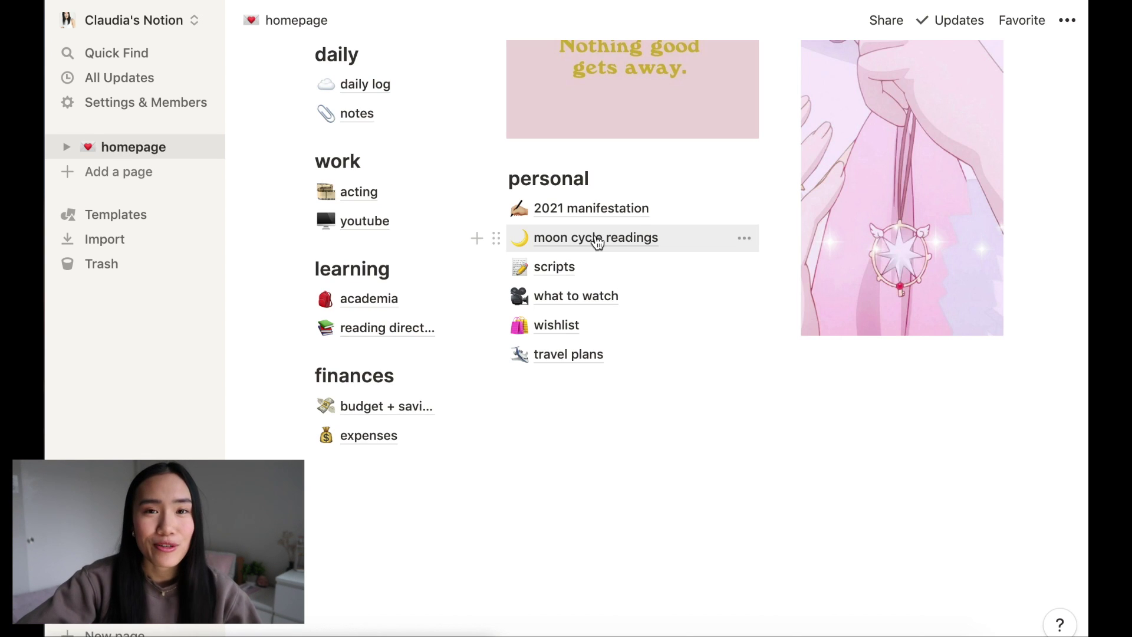
# - Open the moon cycle readings page under personal and view its new moon + full moon calendar
pyautogui.click(597, 238)
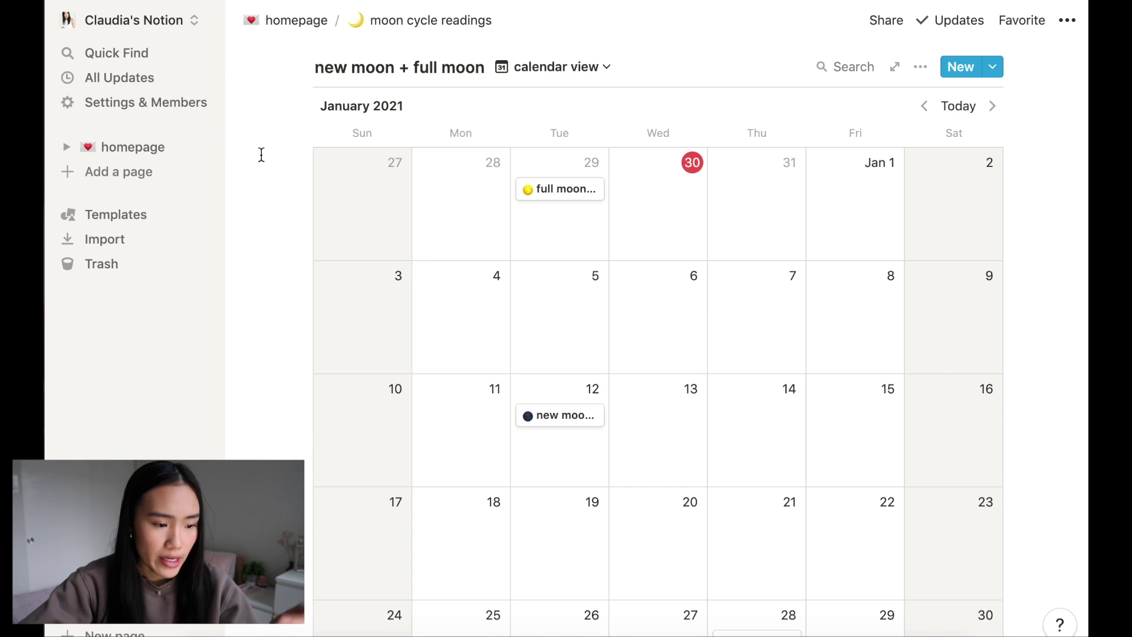
# - Open the new moon template of the new moon + full moon calendar, and view the scripts page under personal
pyautogui.click(996, 70)
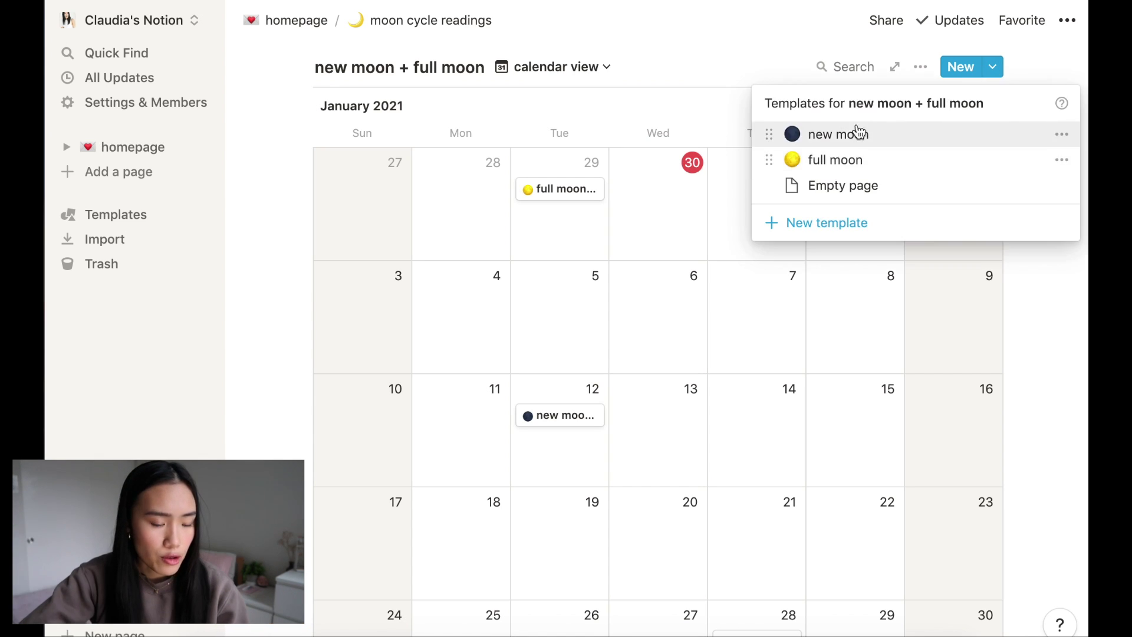
pyautogui.click(856, 138)
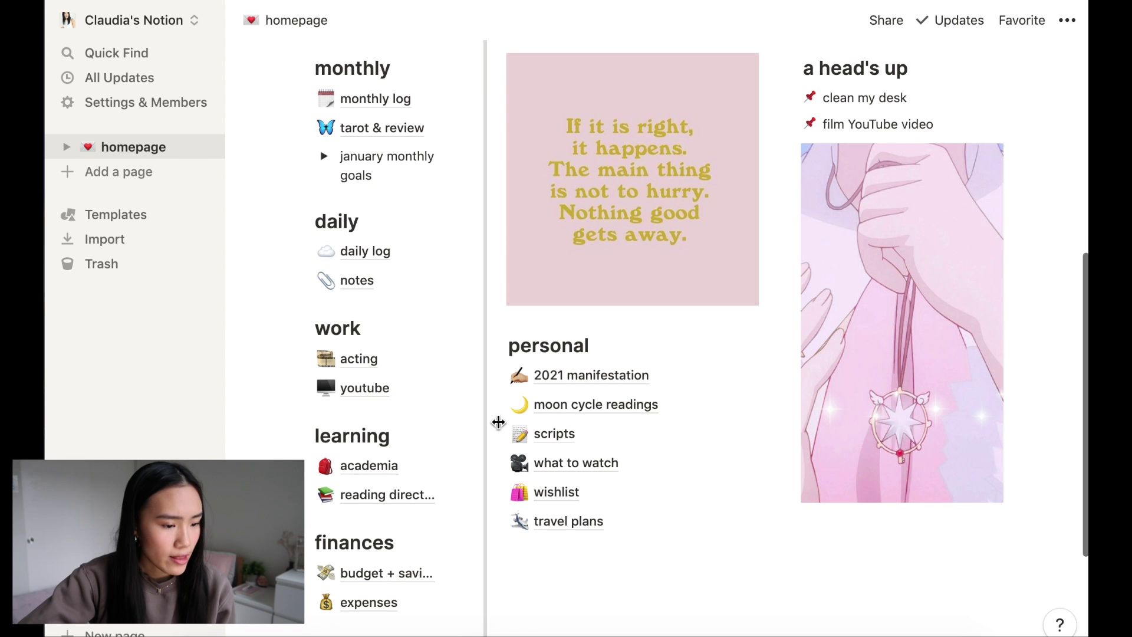
pyautogui.click(560, 435)
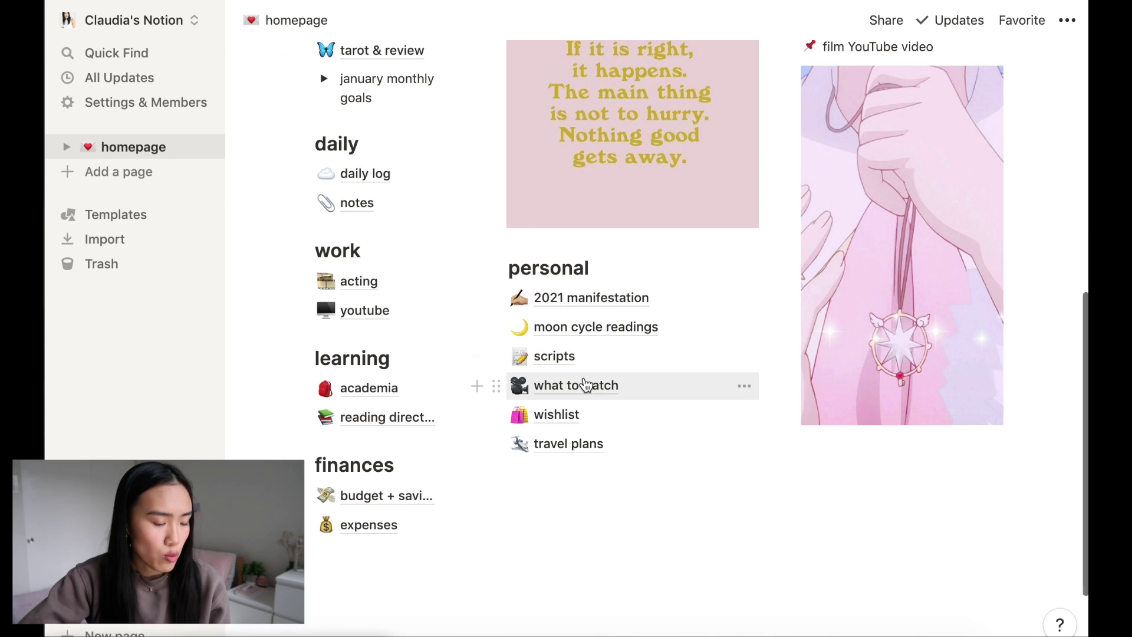
# - Open the what to watch page under personal and examine the my watch list table's columns from name through genre
pyautogui.click(585, 385)
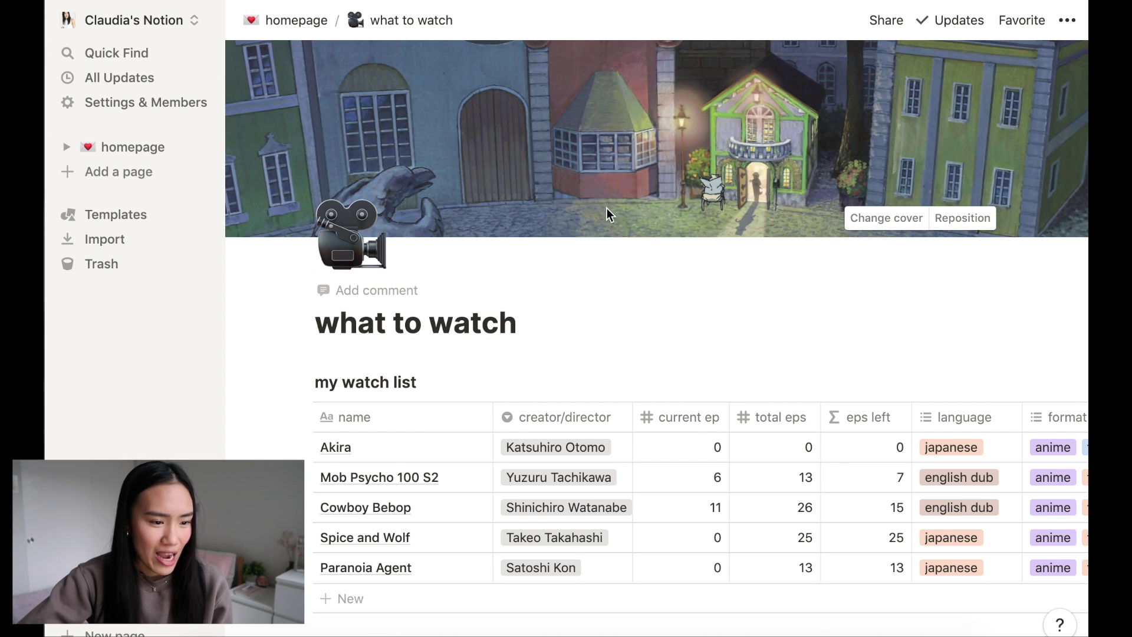
pyautogui.scroll(-2, 642, 291)
pyautogui.scroll(-2, 322, 458)
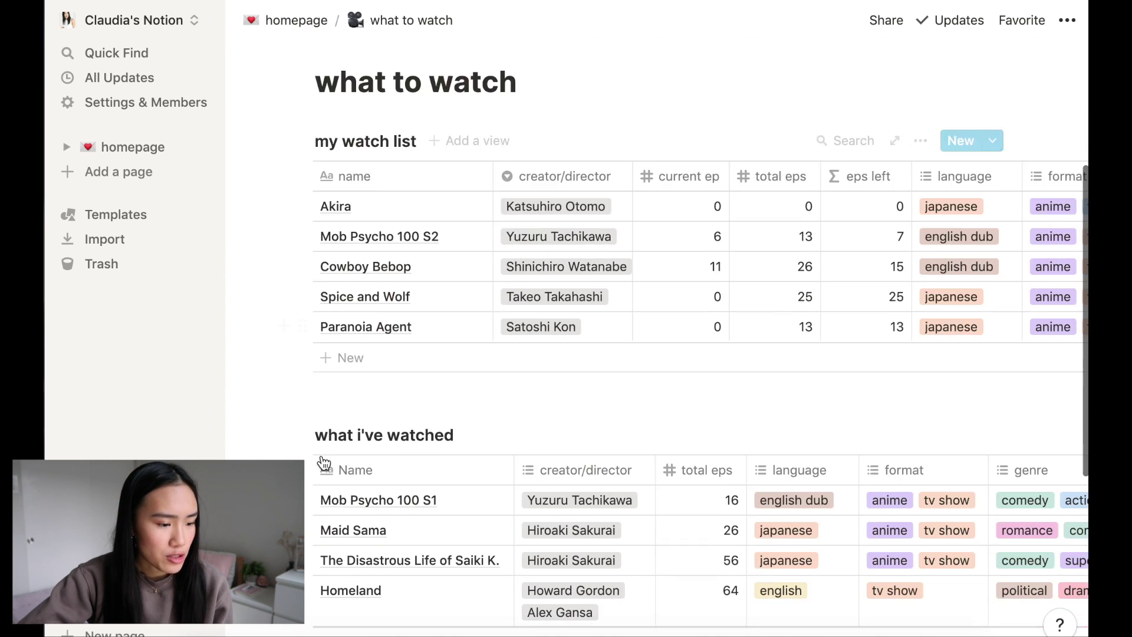
pyautogui.scroll(2, 323, 462)
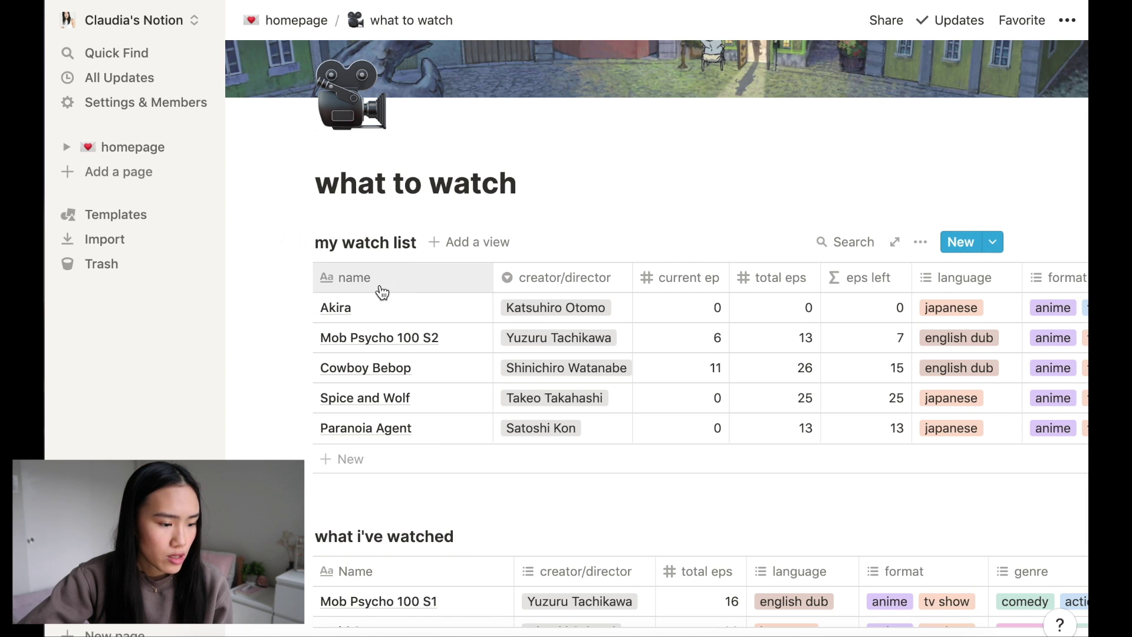
pyautogui.scroll(-3, 378, 354)
pyautogui.scroll(3, 389, 389)
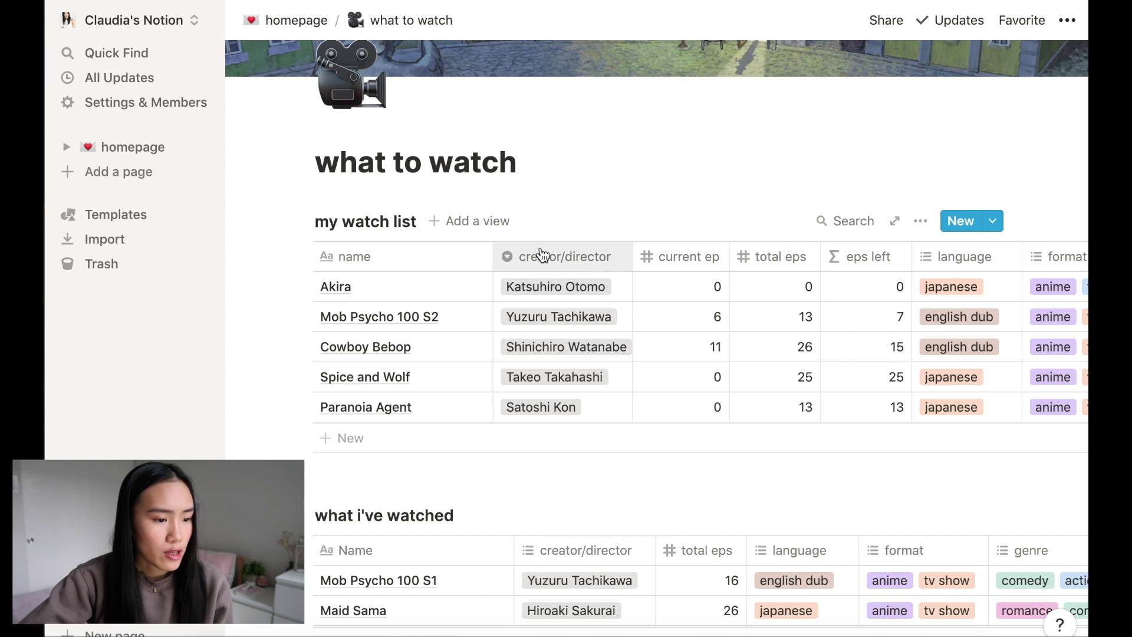
pyautogui.hscroll(1, 679, 276)
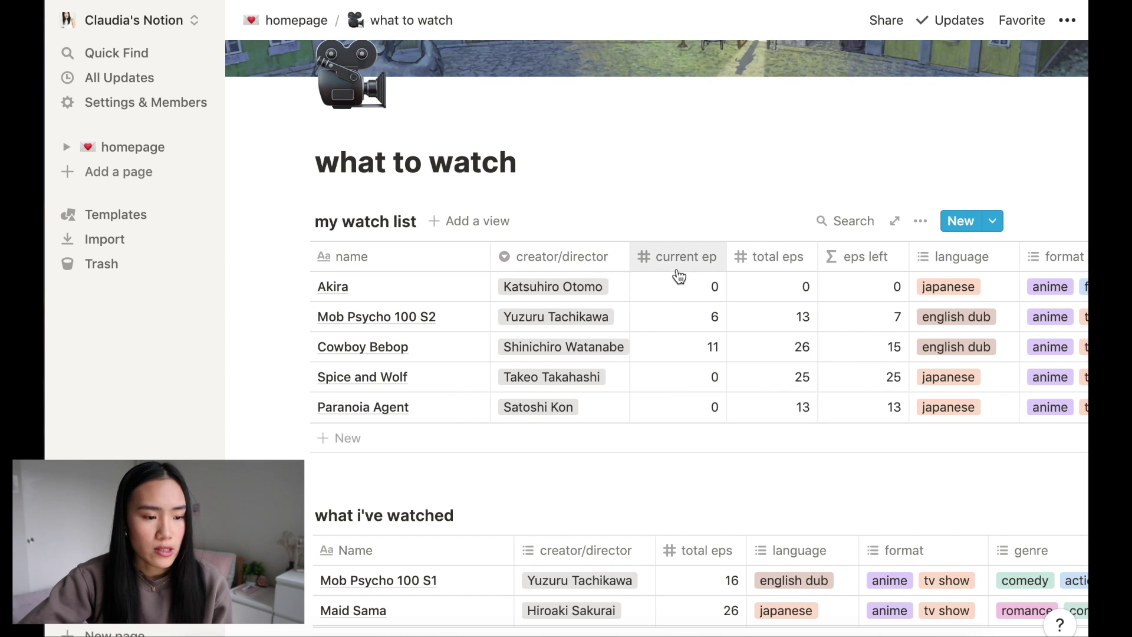
pyautogui.hscroll(3, 679, 276)
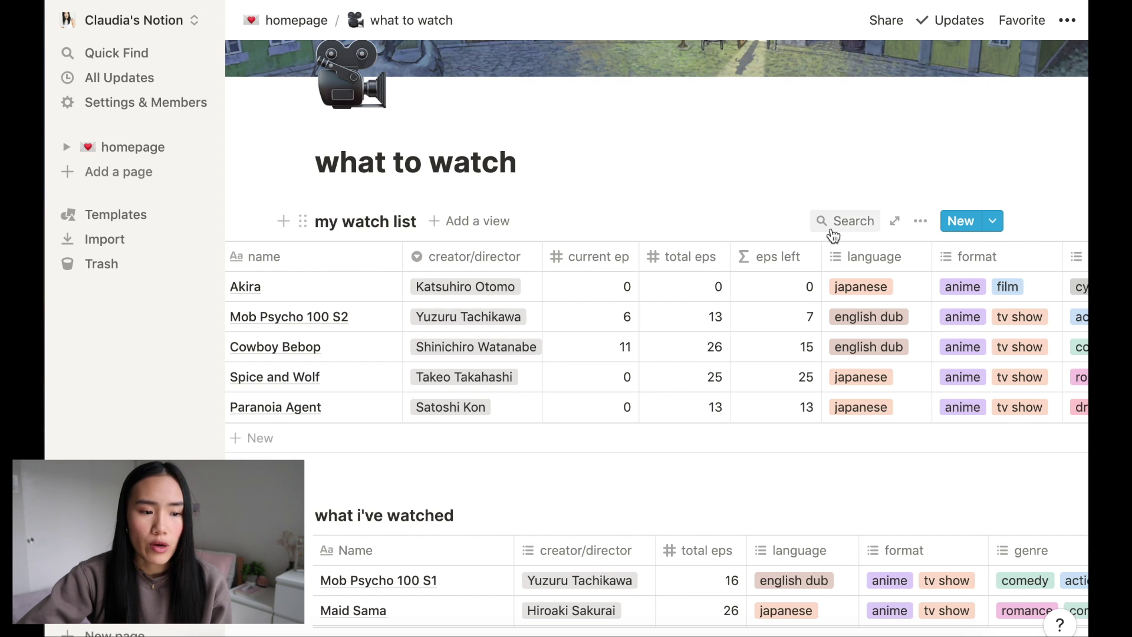
pyautogui.hscroll(6, 781, 265)
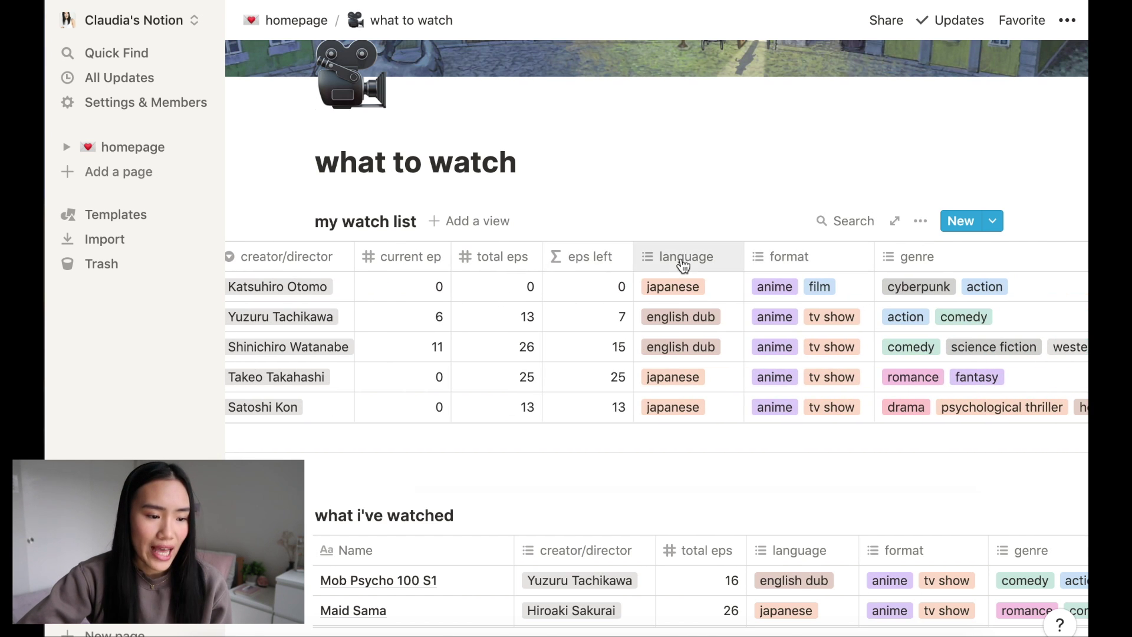
pyautogui.hscroll(1, 715, 319)
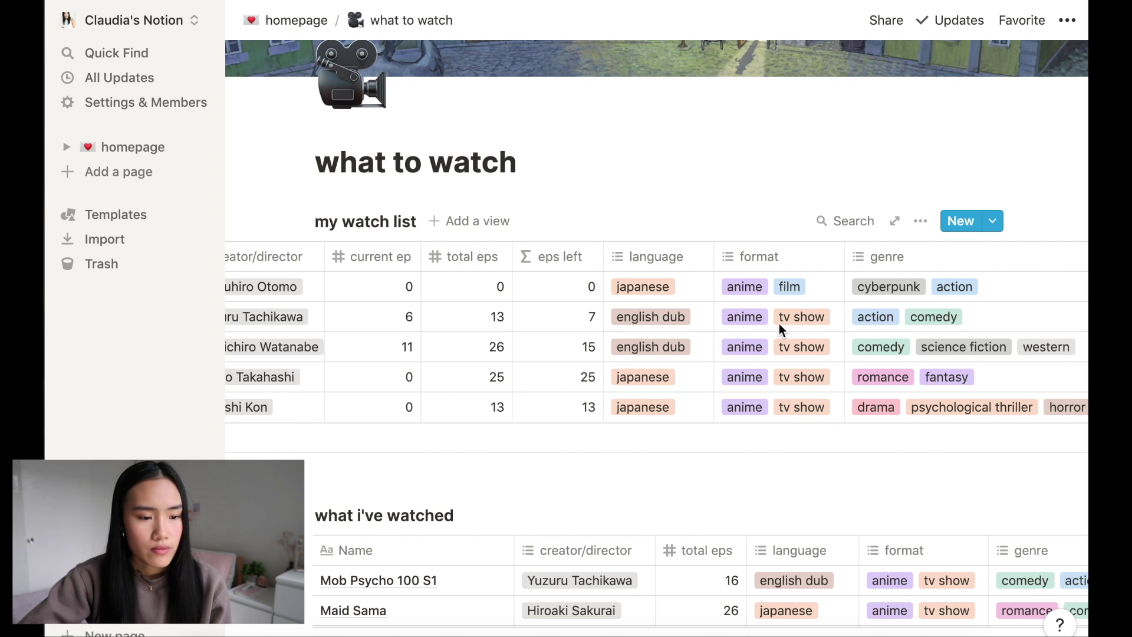
pyautogui.hscroll(2, 778, 330)
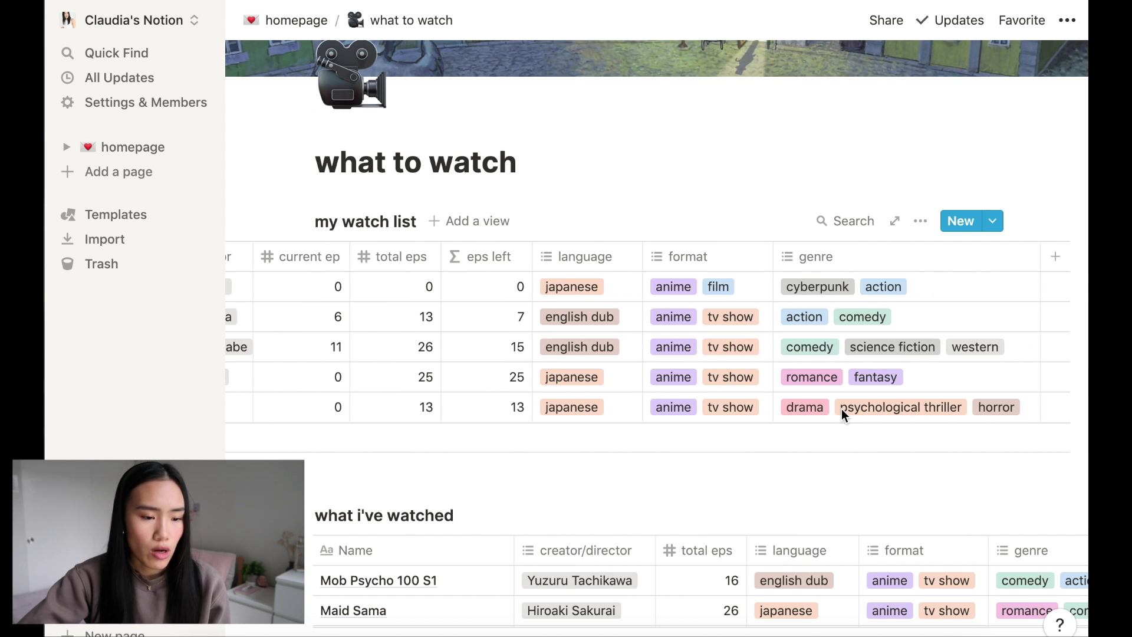
# - Examine the what i've watched table on the same page, from the name column through to the rating column
pyautogui.hscroll(-8, 840, 408)
pyautogui.scroll(-4, 391, 444)
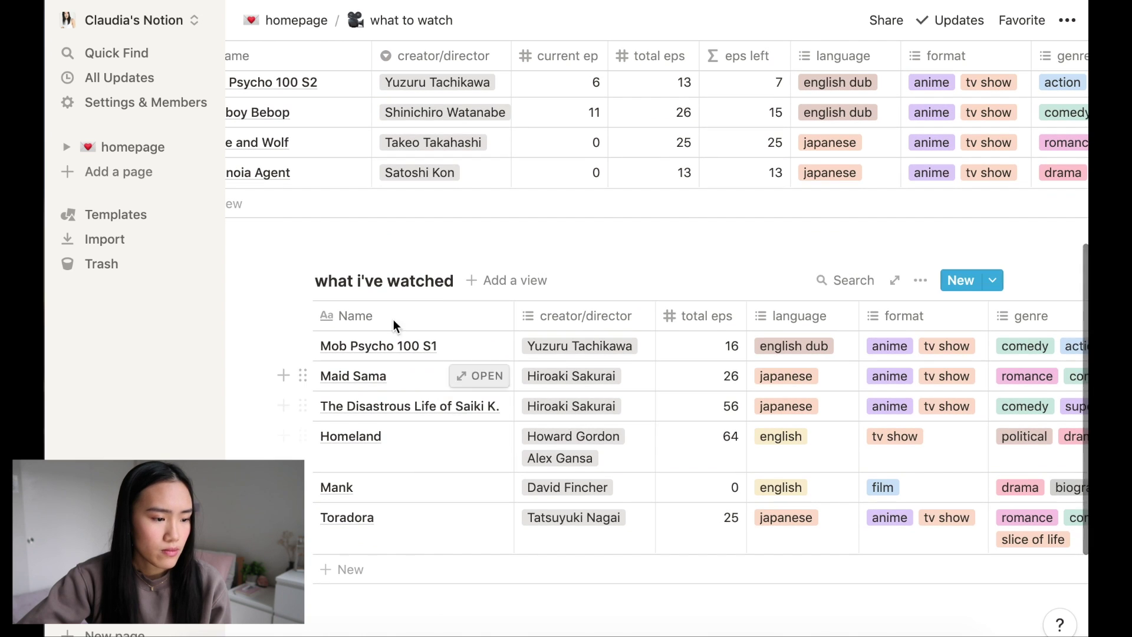
pyautogui.hscroll(5, 678, 339)
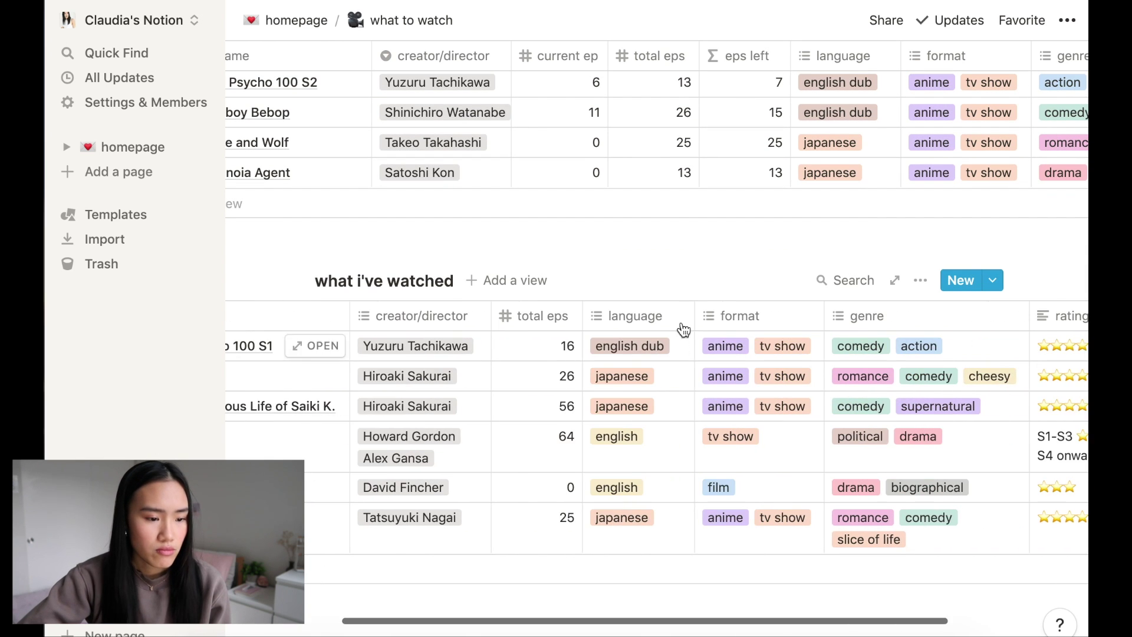
pyautogui.hscroll(5, 683, 328)
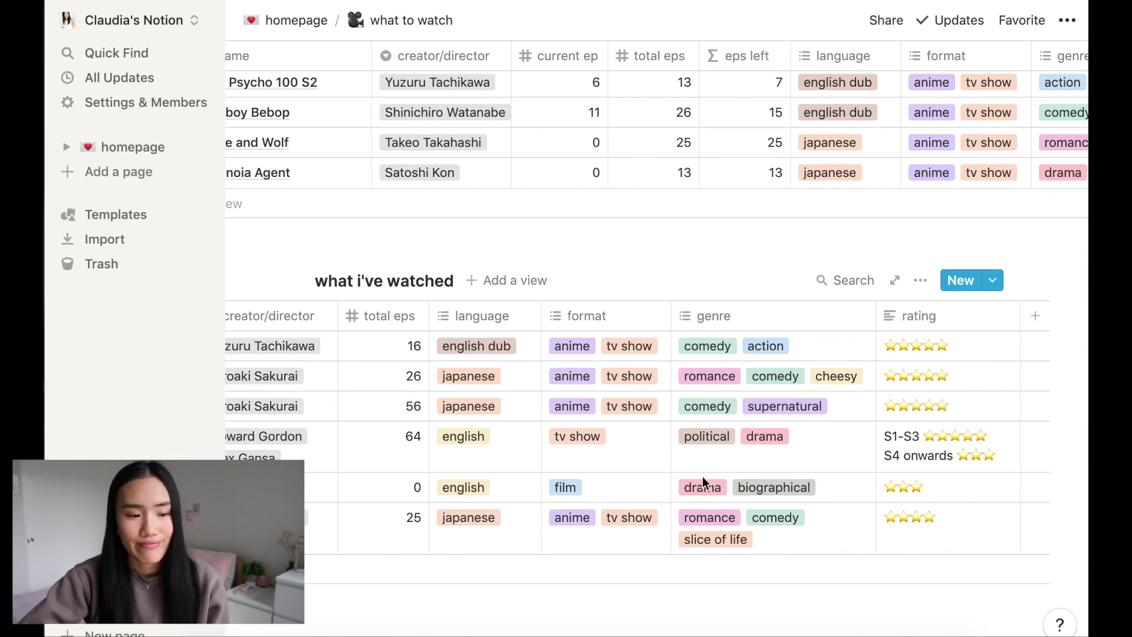
pyautogui.scroll(5, 423, 297)
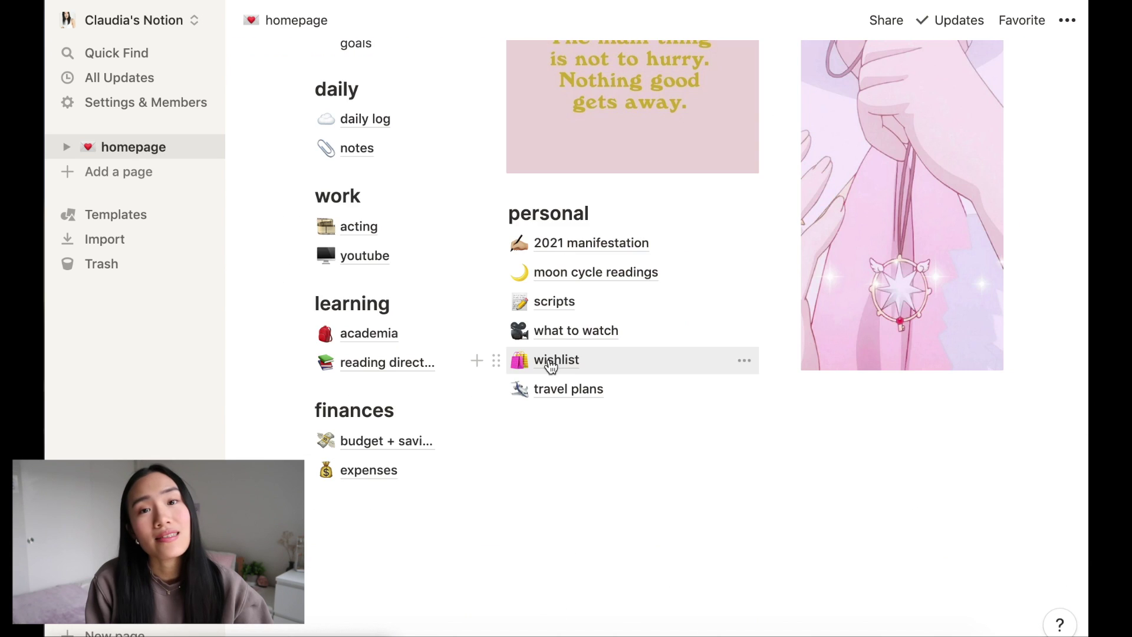
# - Open the wishlist page under personal and examine the what i'd like table, including the type options for the iPad Air + Apple Pencil entry
pyautogui.click(549, 358)
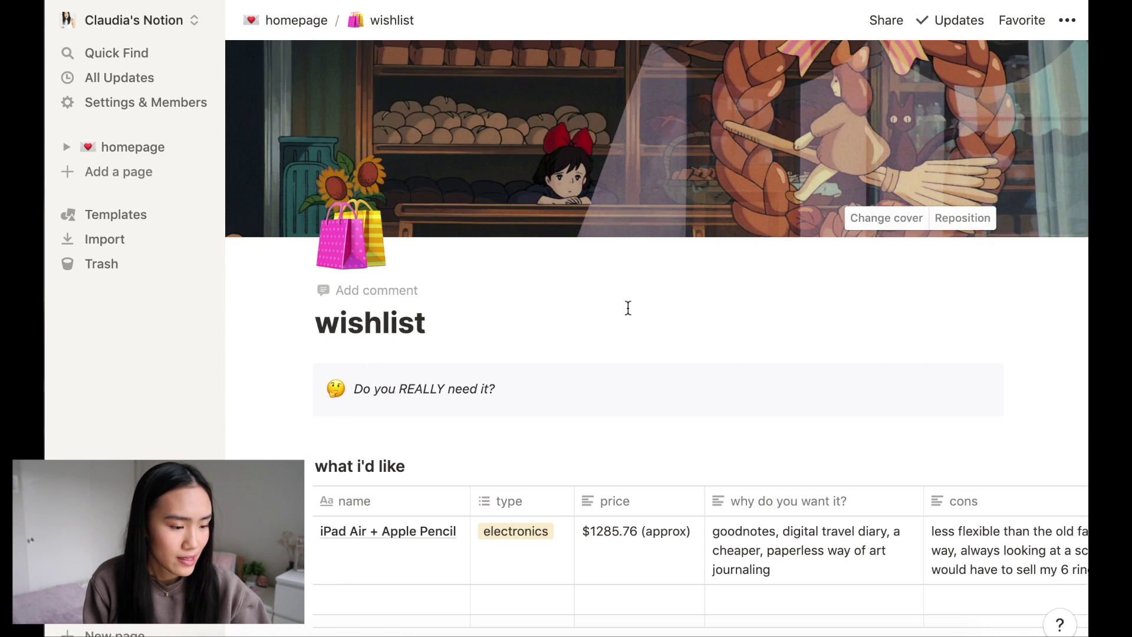
pyautogui.scroll(-2, 589, 303)
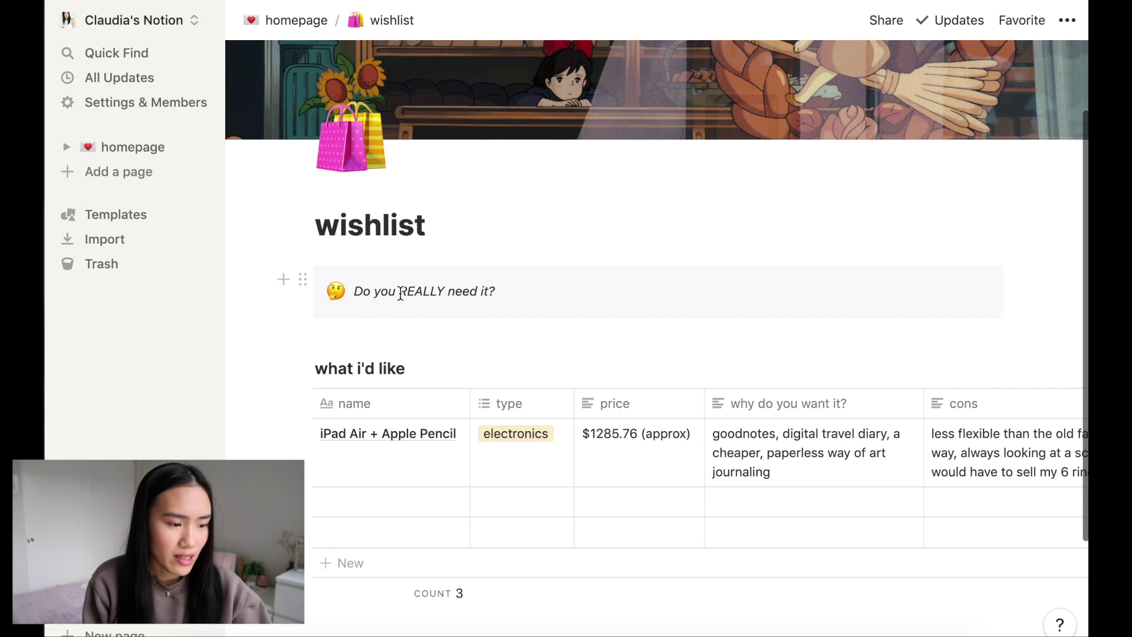
pyautogui.scroll(-1, 415, 313)
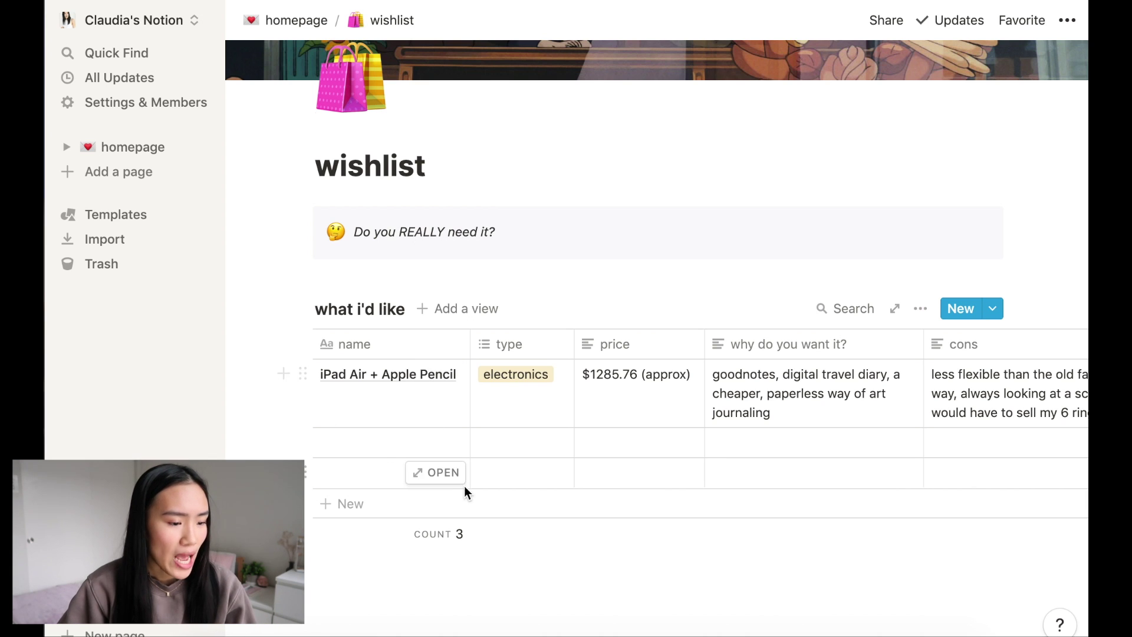
pyautogui.click(509, 372)
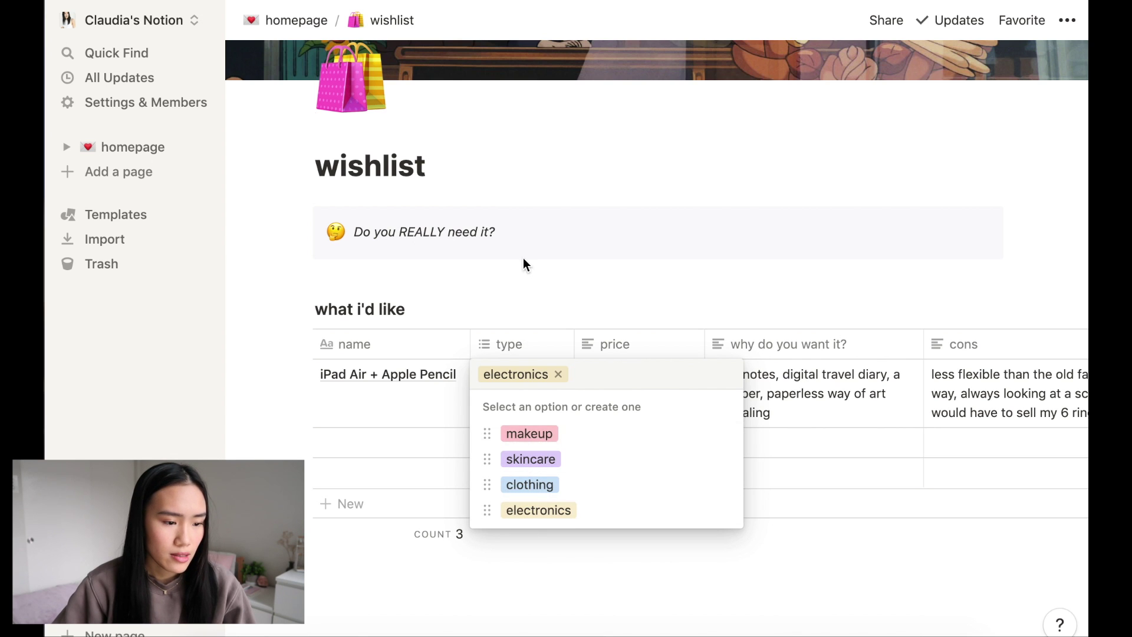
pyautogui.press('Escape')
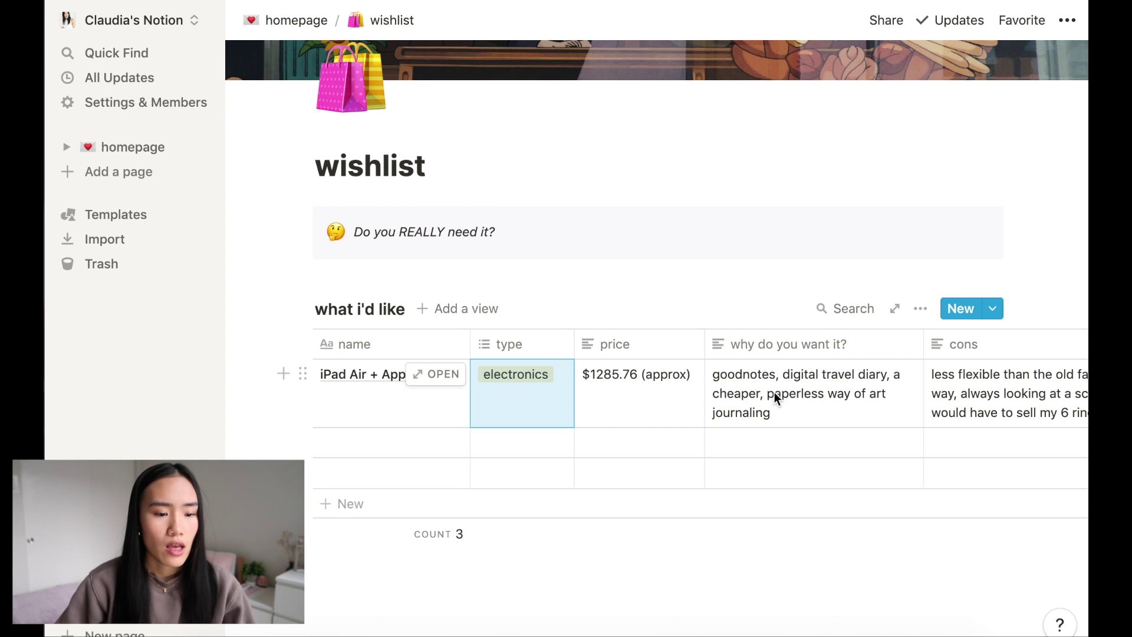
pyautogui.hscroll(2, 923, 386)
pyautogui.hscroll(6, 923, 387)
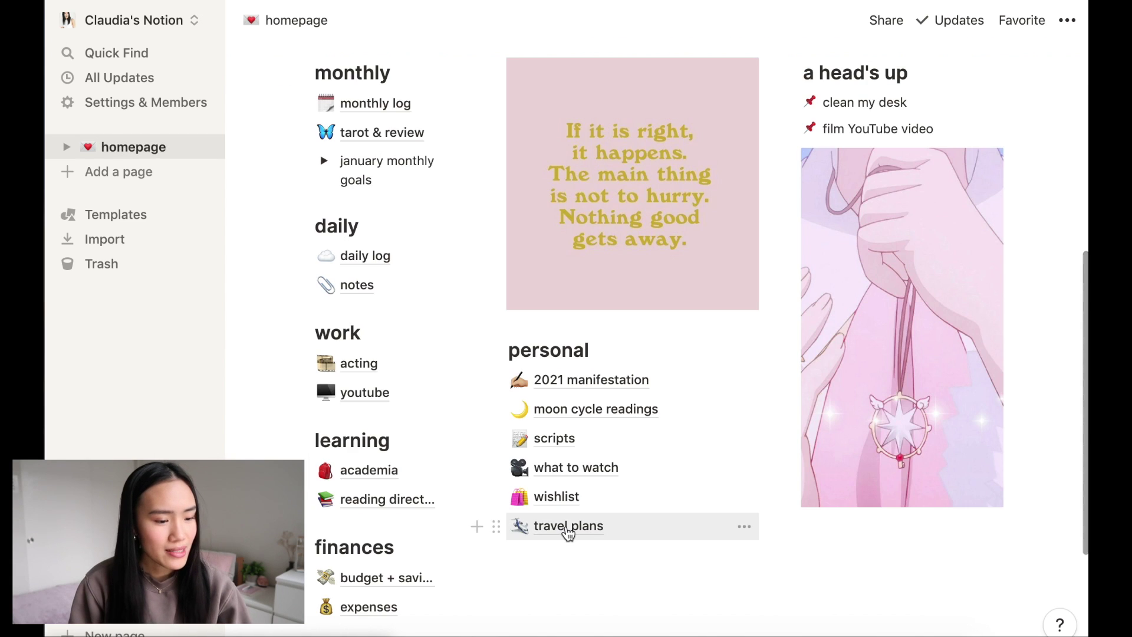
# - View the travel plans page under personal, and look over the whole homepage from its cover to its page links
pyautogui.click(566, 526)
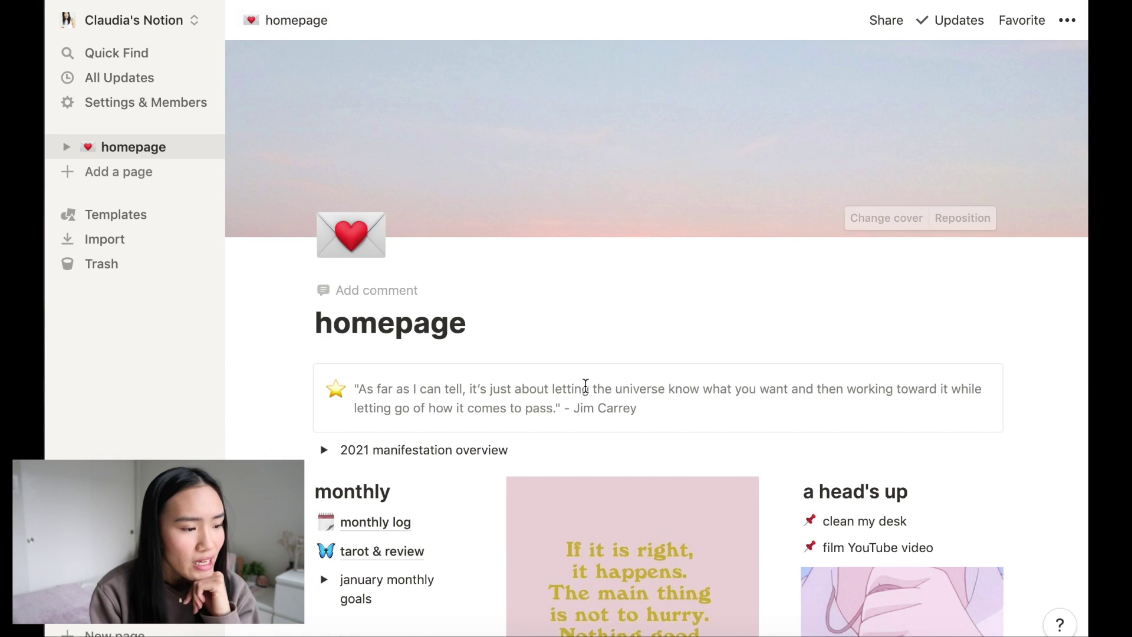
pyautogui.scroll(-5, 585, 386)
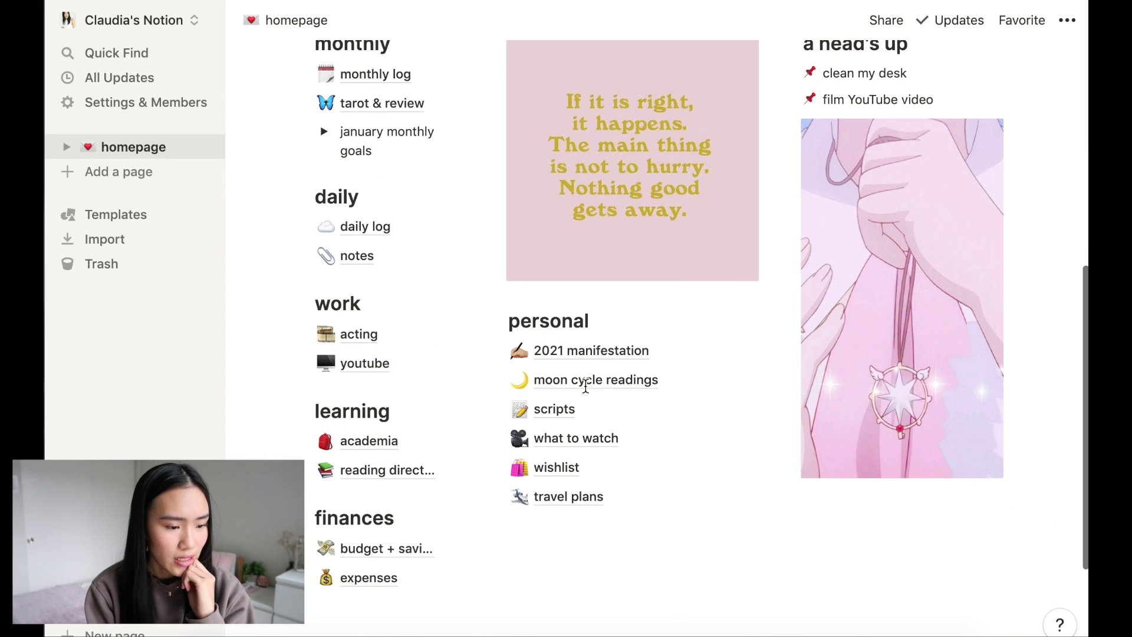
pyautogui.scroll(6, 584, 392)
pyautogui.scroll(-4, 1034, 263)
pyautogui.scroll(2, 1034, 264)
pyautogui.scroll(5, 1034, 265)
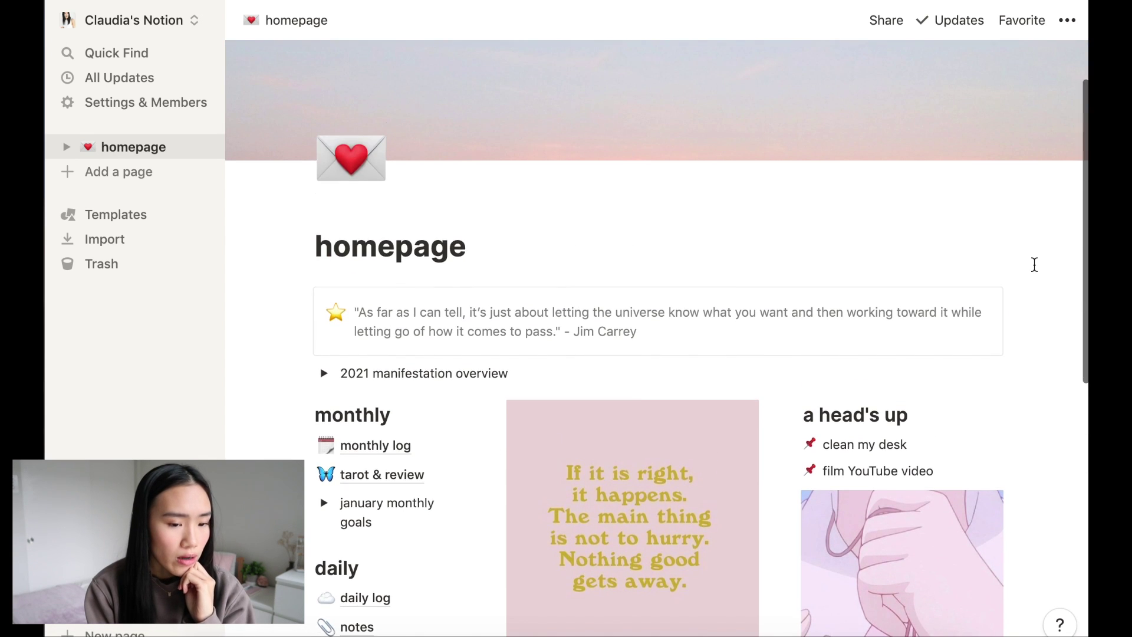
pyautogui.scroll(-1, 1043, 283)
pyautogui.scroll(1, 1044, 283)
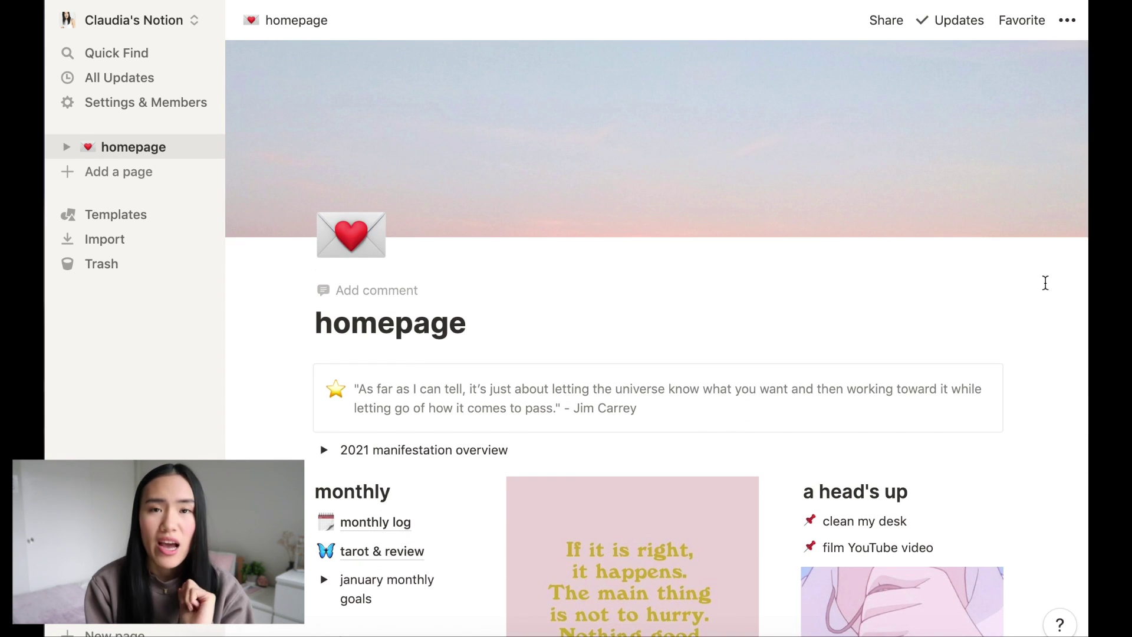